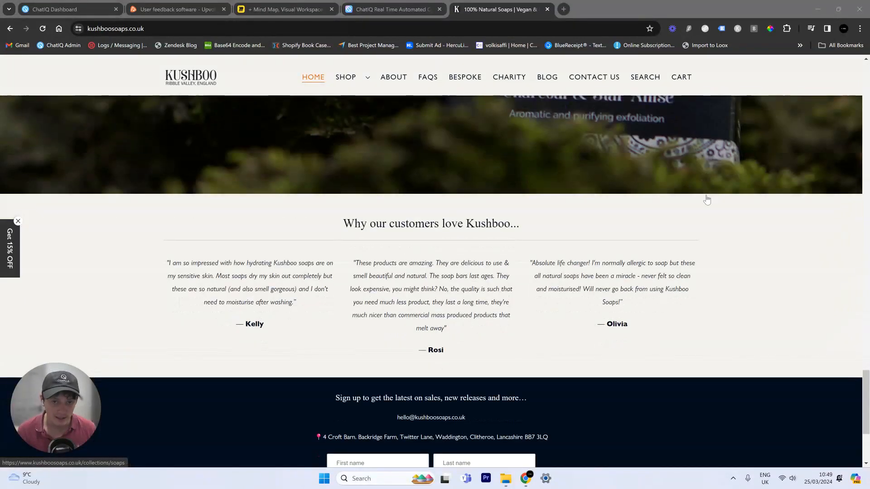
scroll(706, 199, down, 4)
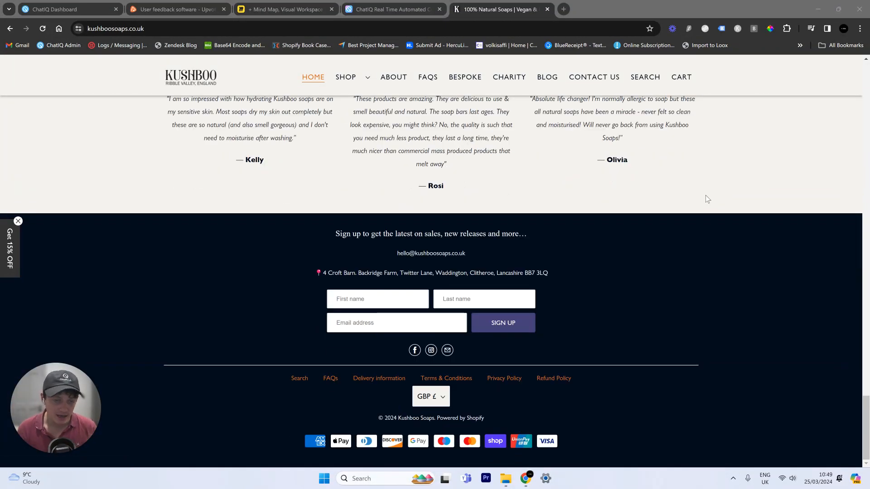
- Browse the Kushboo Soaps homepage and scroll through the all-products shop page
scroll(705, 197, up, 15)
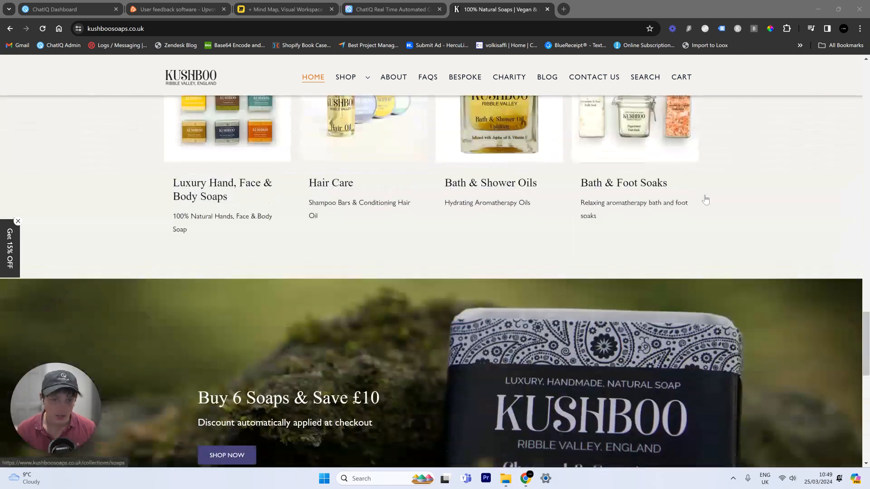
scroll(705, 200, up, 10)
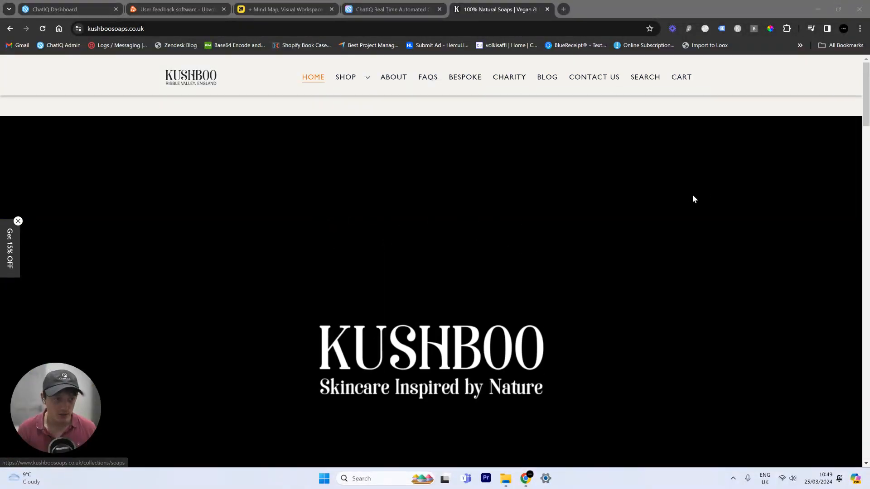
click(346, 77)
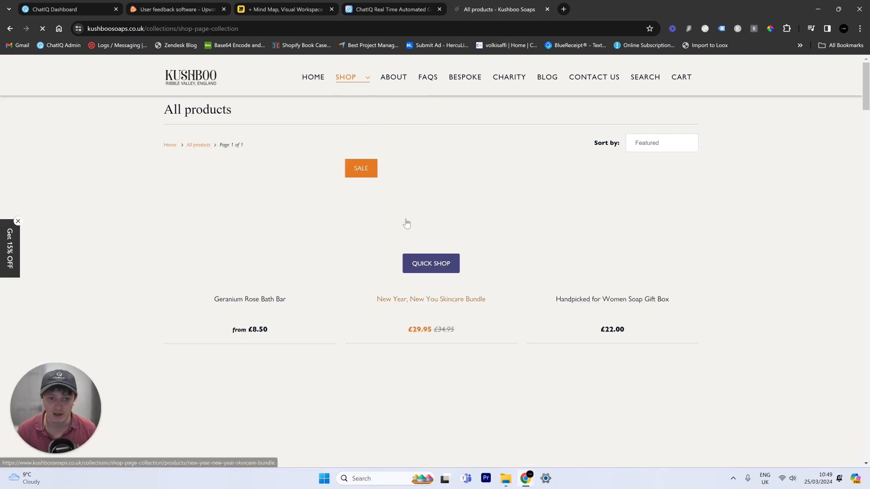
scroll(483, 278, down, 5)
scroll(484, 278, down, 8)
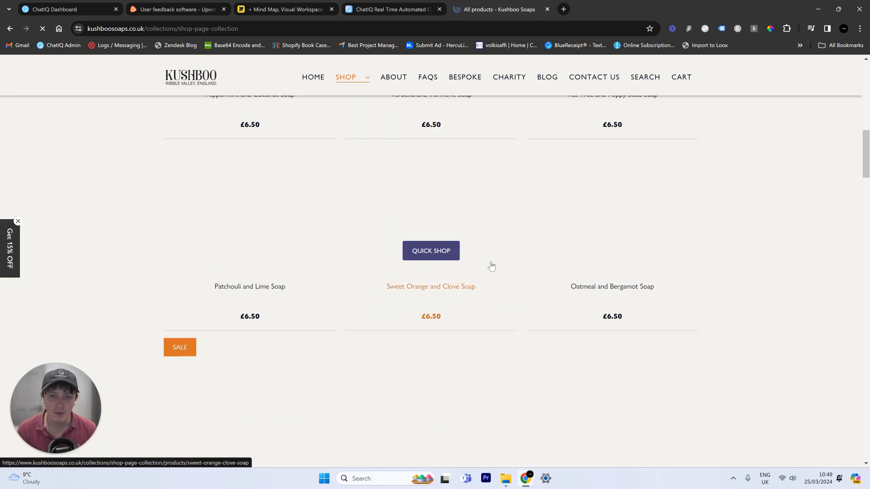
scroll(487, 240, down, 8)
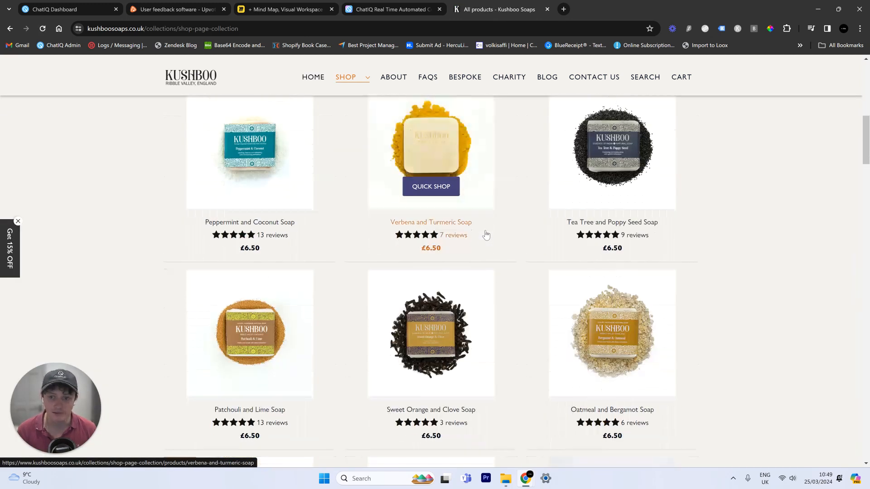
scroll(489, 245, down, 20)
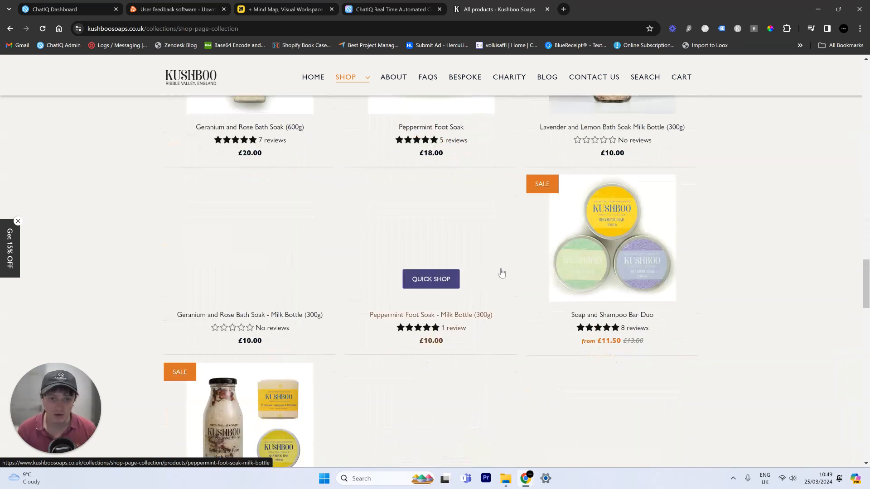
- Read the Plastic Free, psoriasis and eczema, and charities FAQ answers, then bring up ChatIQ
click(427, 88)
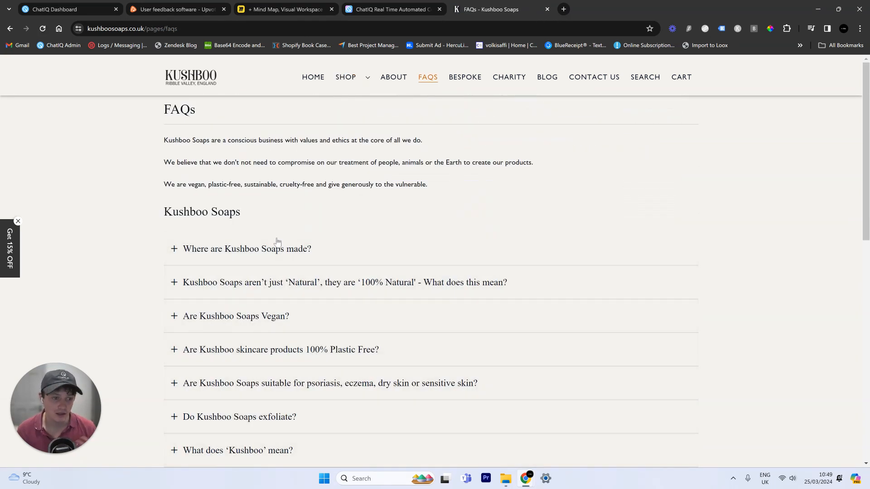
scroll(281, 261, down, 5)
click(290, 265)
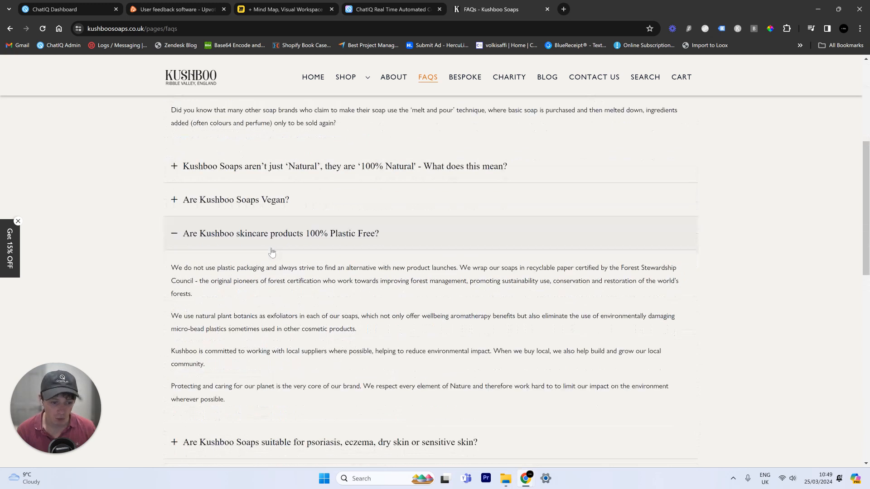
scroll(272, 272, down, 4)
click(277, 272)
scroll(299, 245, down, 1)
scroll(322, 233, down, 5)
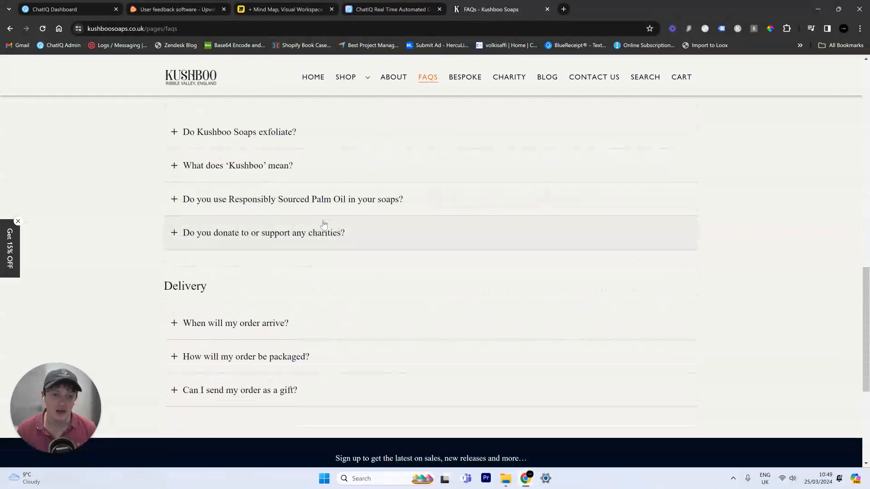
click(322, 232)
scroll(321, 236, up, 6)
scroll(321, 235, up, 5)
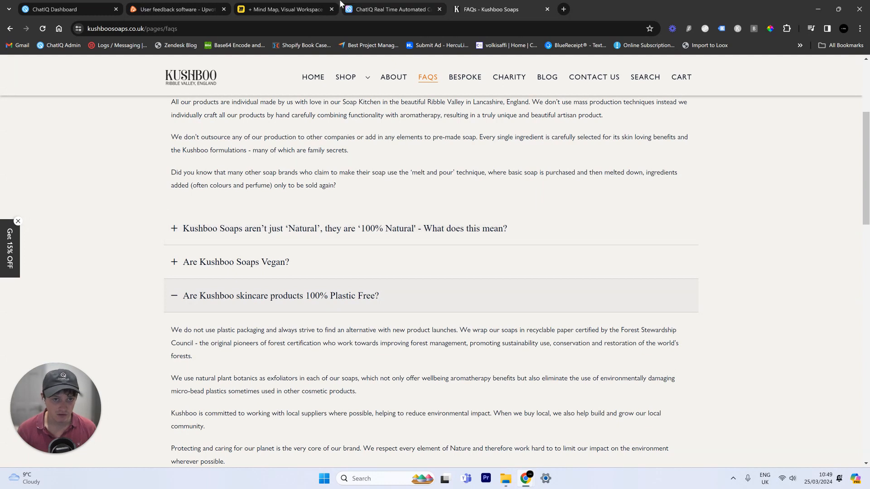
click(374, 6)
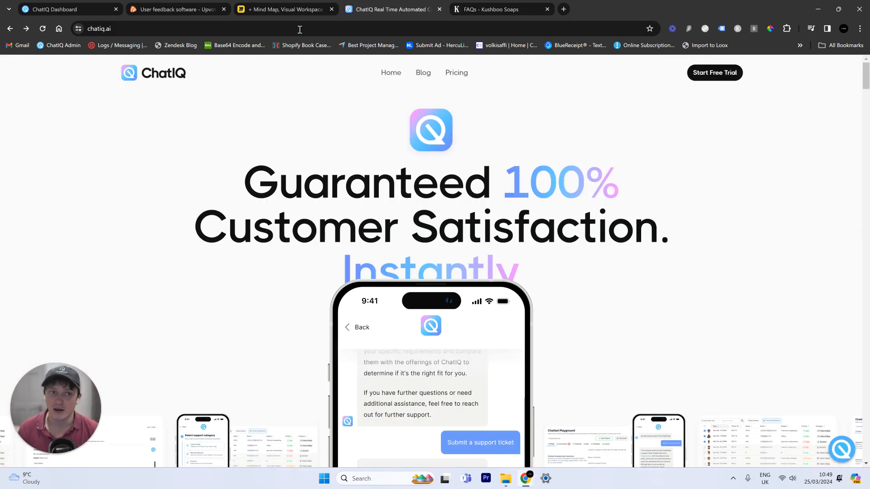
- Review the 60 fetched Kushboo links, create a 'test' tag, and scrape them into ChatIQ
click(78, 7)
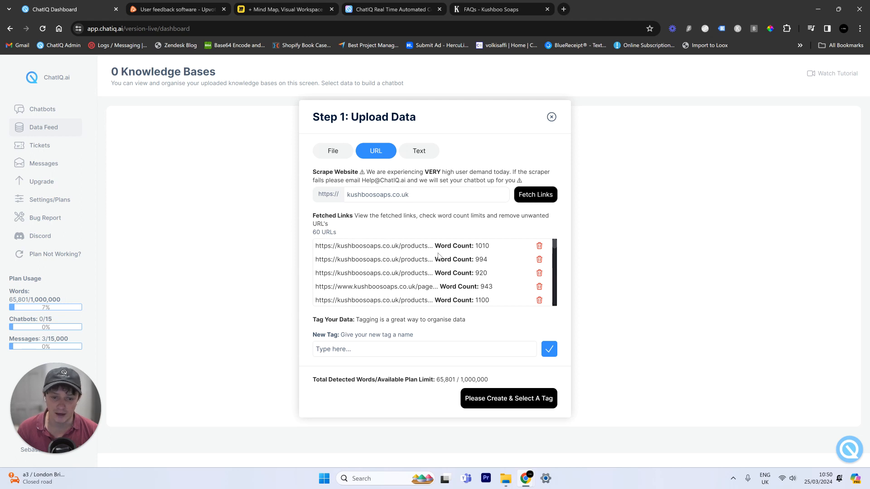
scroll(386, 258, down, 10)
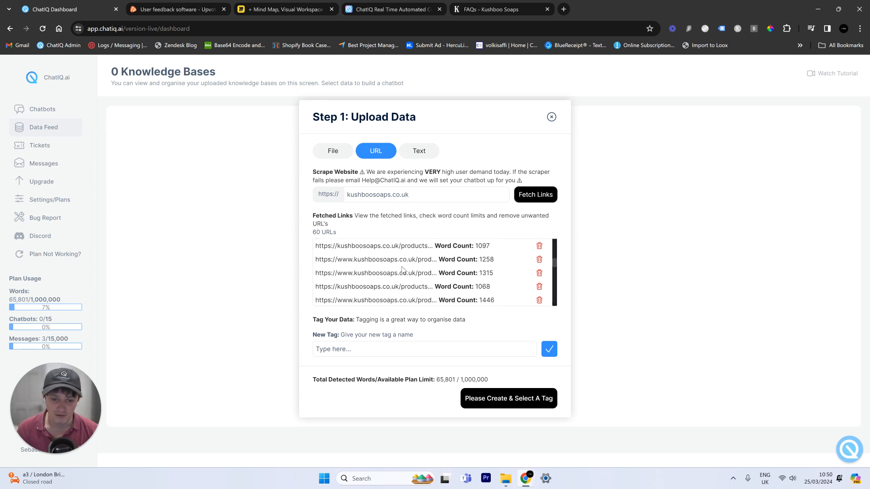
scroll(402, 270, down, 10)
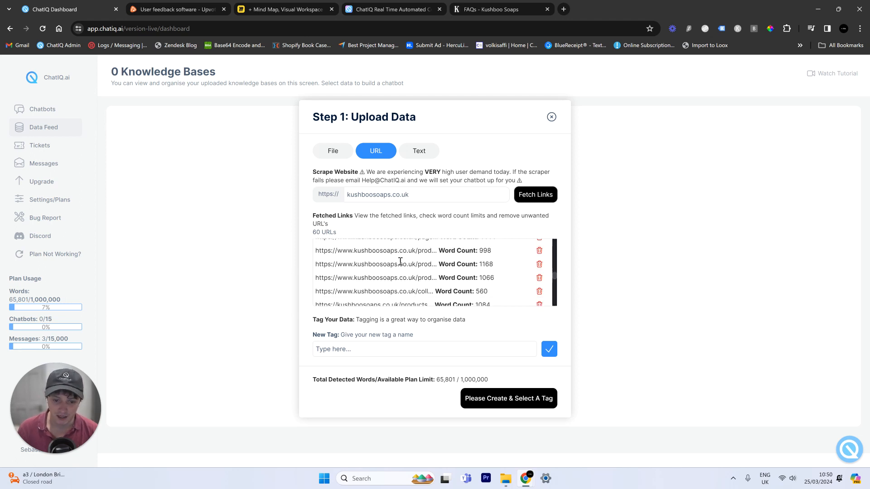
scroll(401, 261, down, 8)
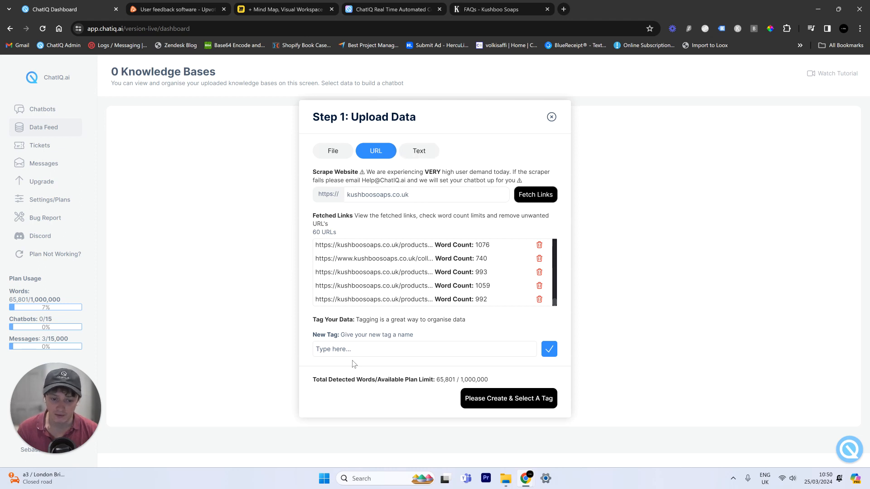
click(342, 347)
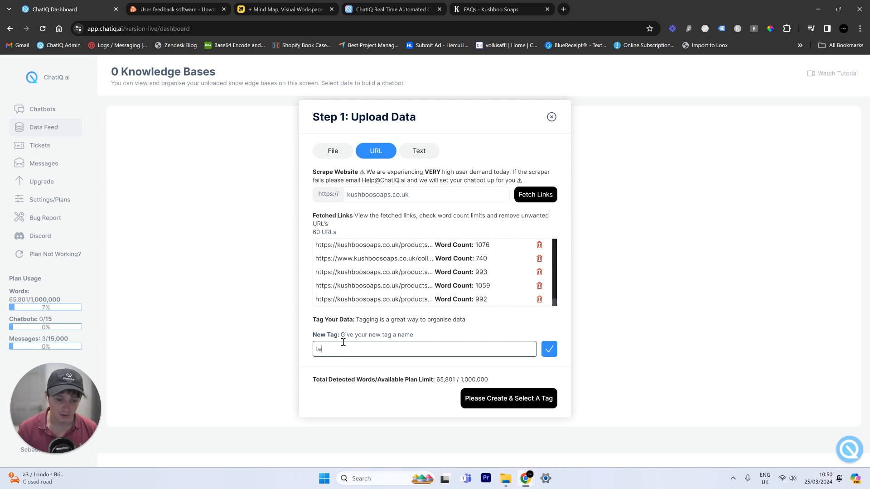
text(test)
click(549, 349)
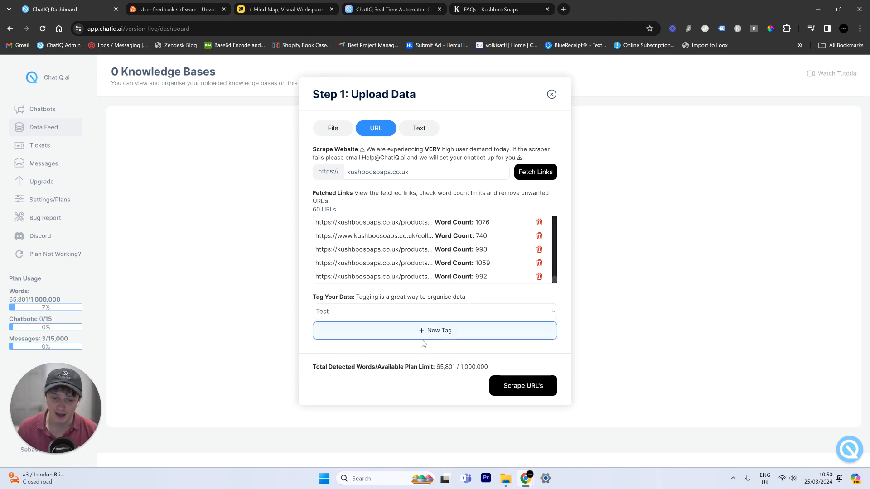
click(531, 390)
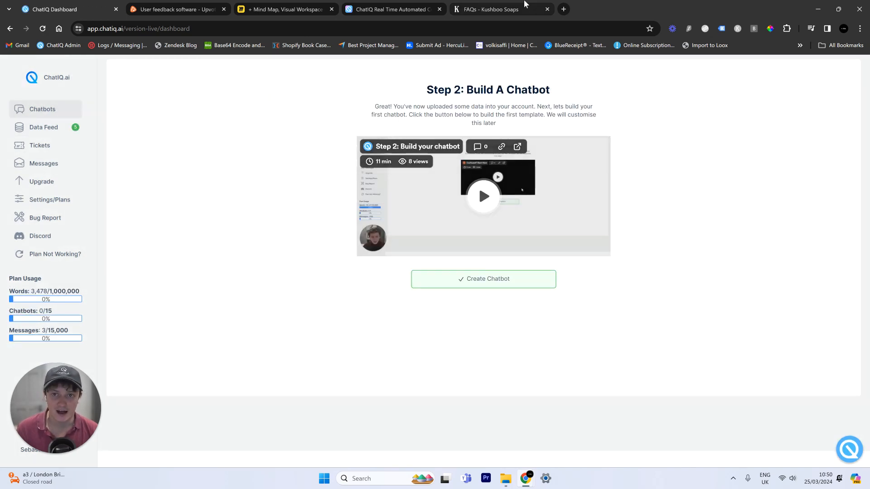
click(524, 4)
- Open the Kushboo contact page and highlight the shop's e-mail address
scroll(471, 166, up, 4)
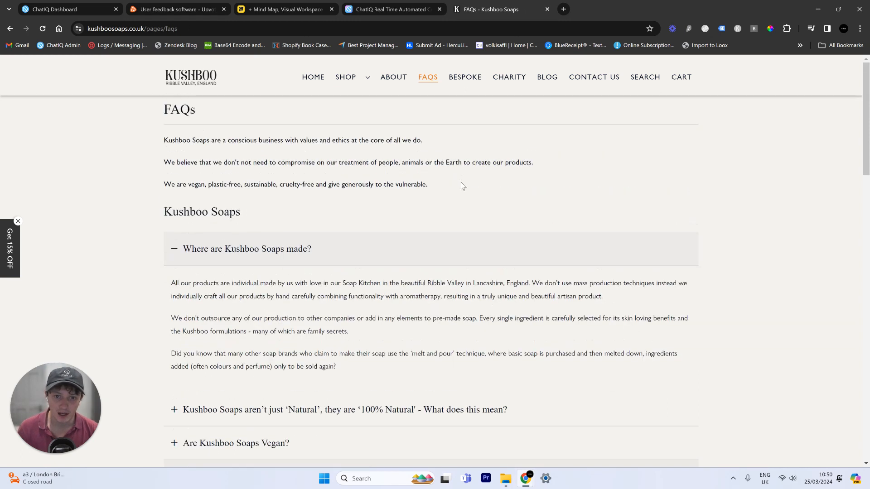
scroll(462, 185, down, 7)
scroll(469, 173, down, 15)
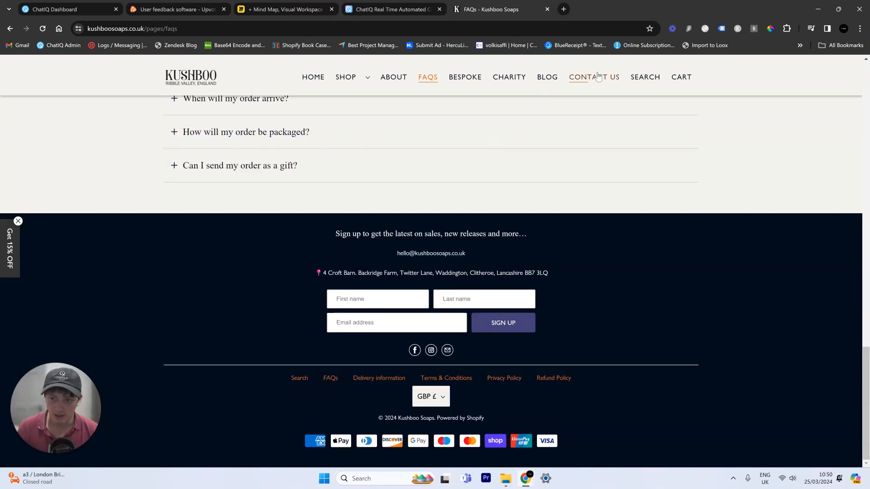
click(597, 77)
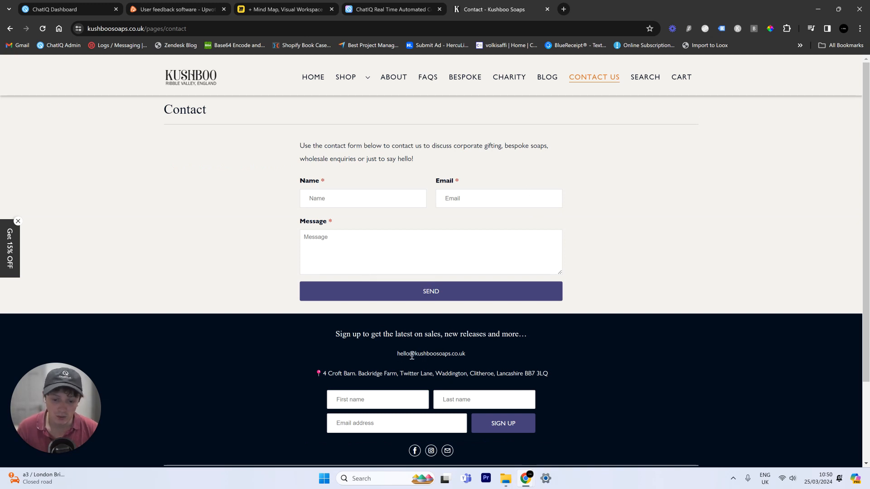
drag(394, 353, 475, 352)
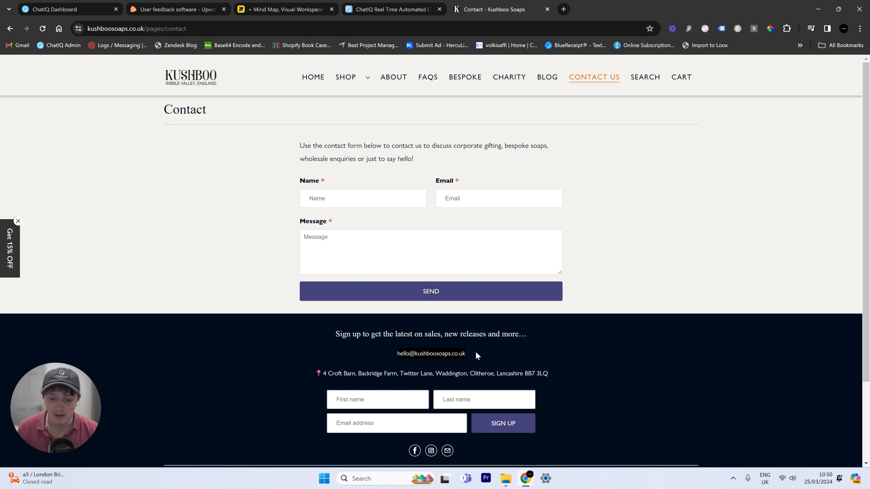
- Read the delivery information page, then return to the ChatIQ dashboard
scroll(548, 338, down, 3)
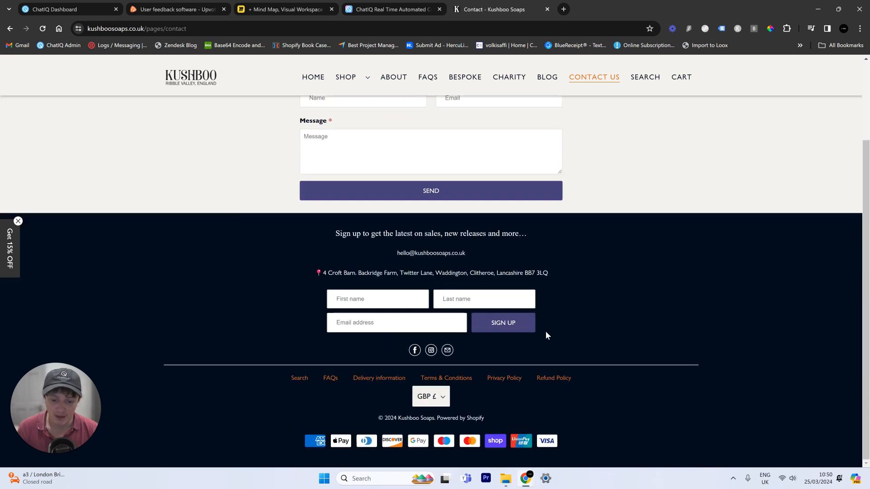
click(372, 380)
scroll(346, 238, down, 5)
scroll(346, 237, up, 6)
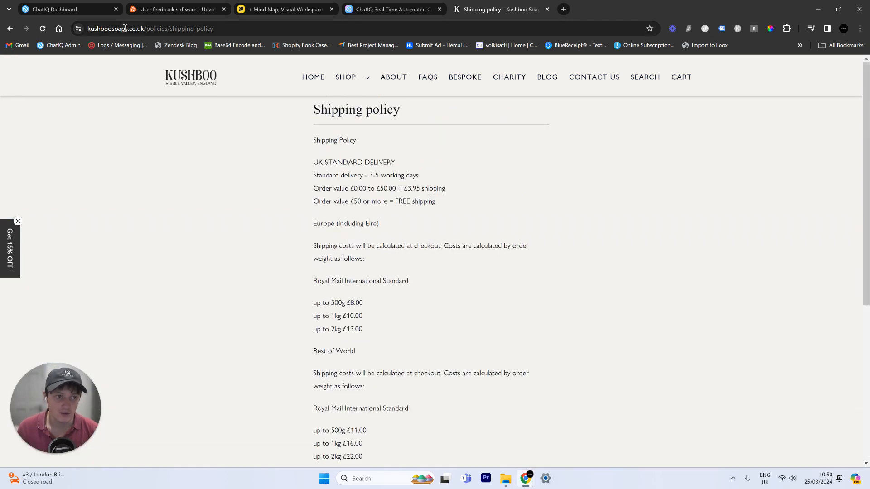
scroll(418, 156, down, 4)
scroll(416, 129, up, 5)
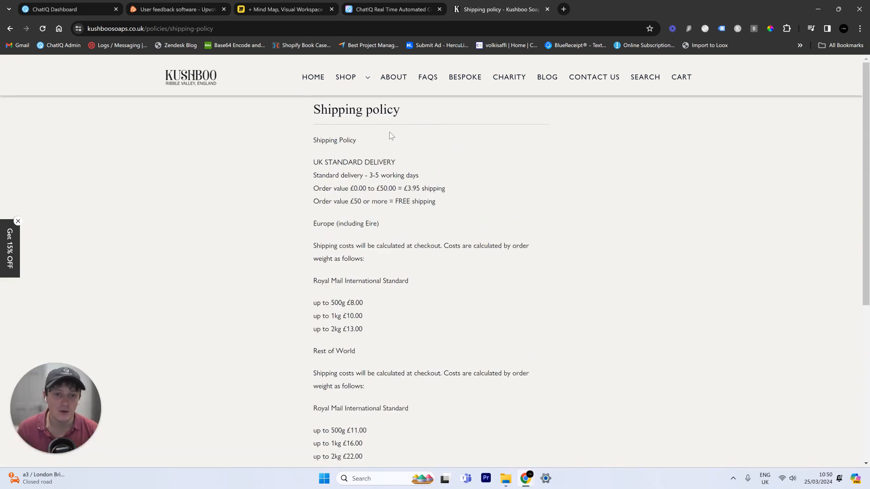
click(21, 6)
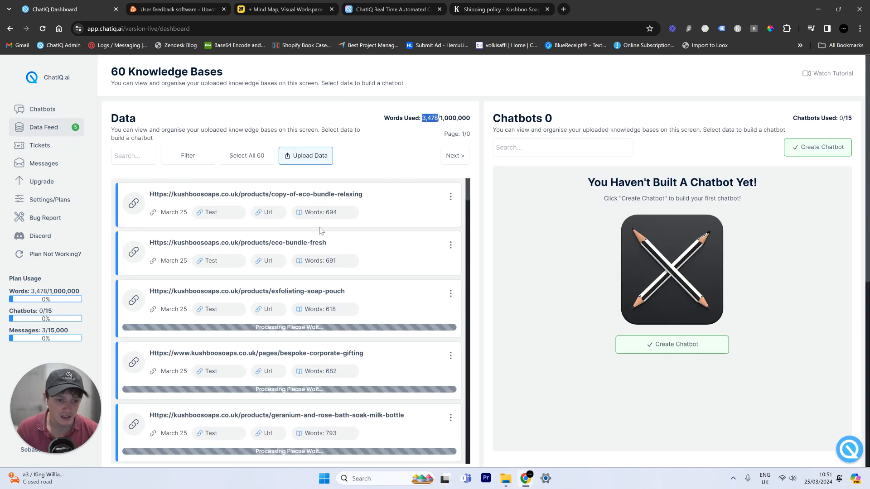
- Look at the URL and Text options in Upload Data, then close the dialog without uploading
scroll(320, 231, down, 10)
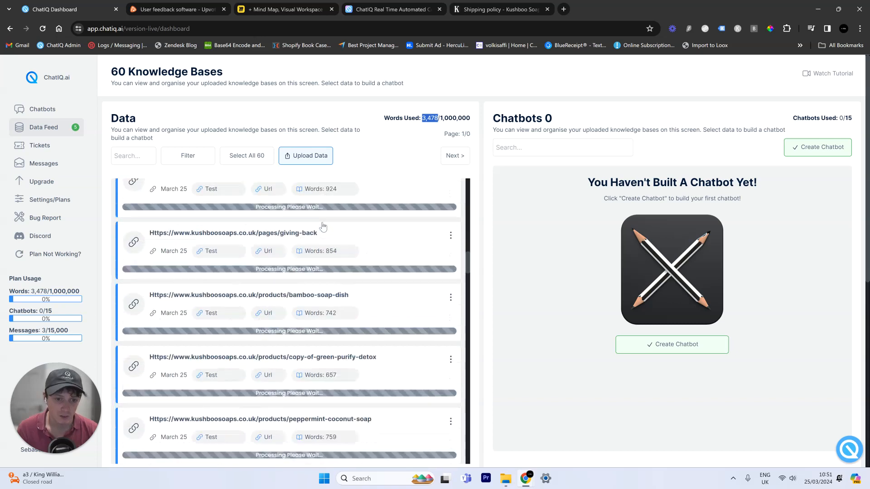
click(306, 155)
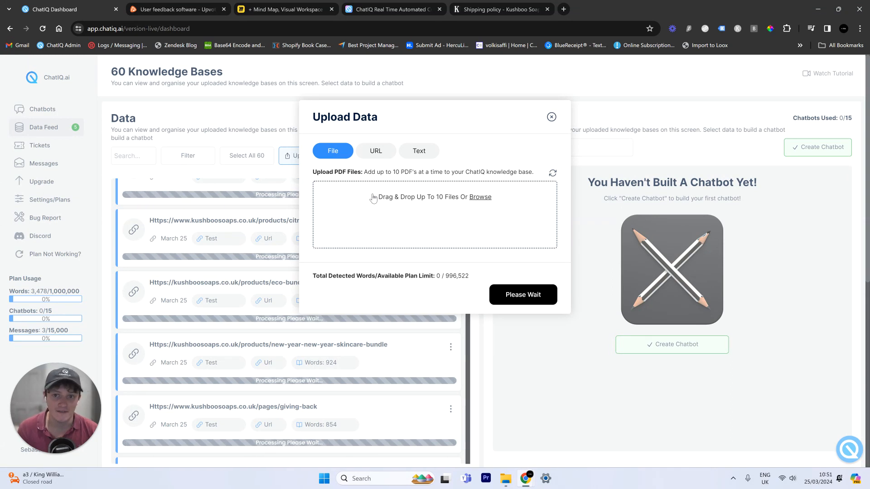
click(377, 154)
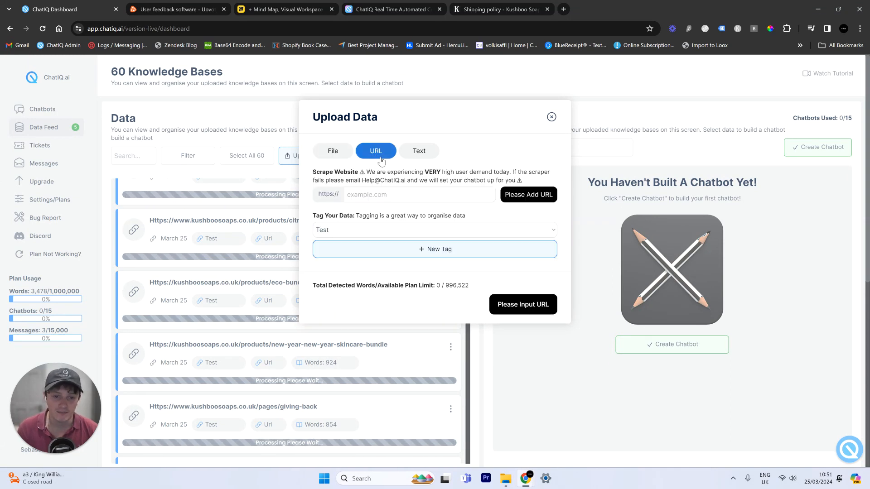
click(411, 156)
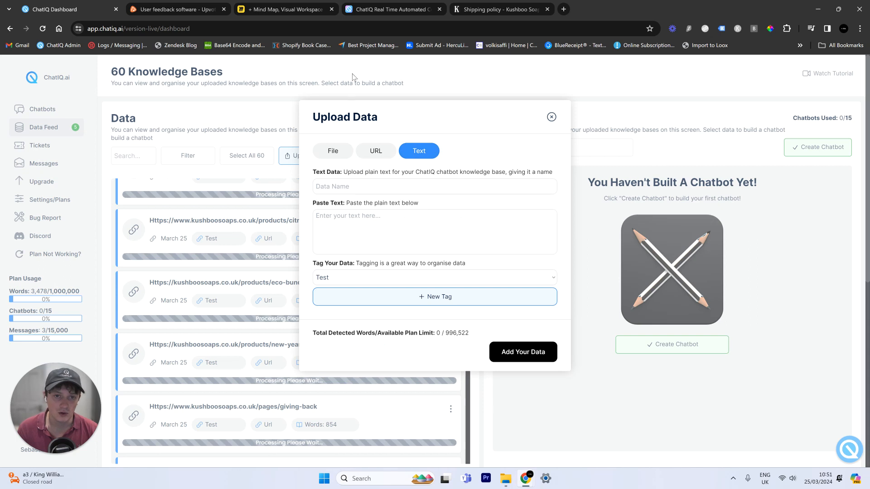
click(504, 9)
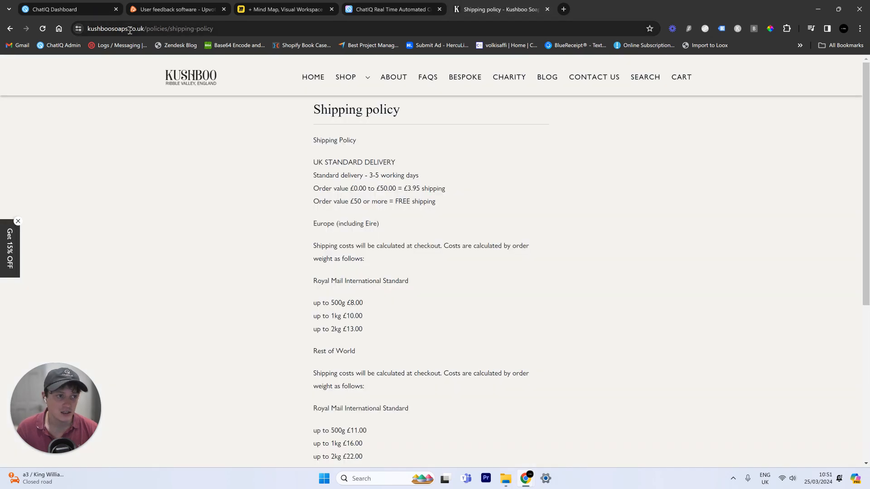
click(72, 8)
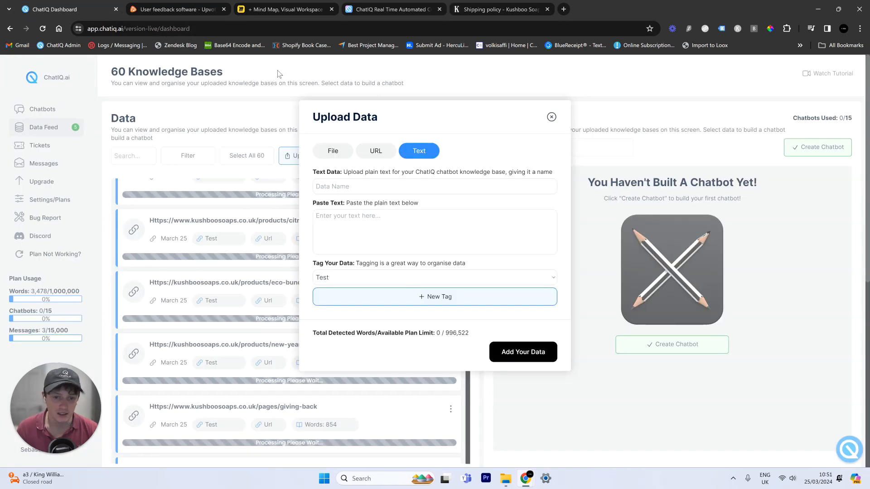
click(550, 117)
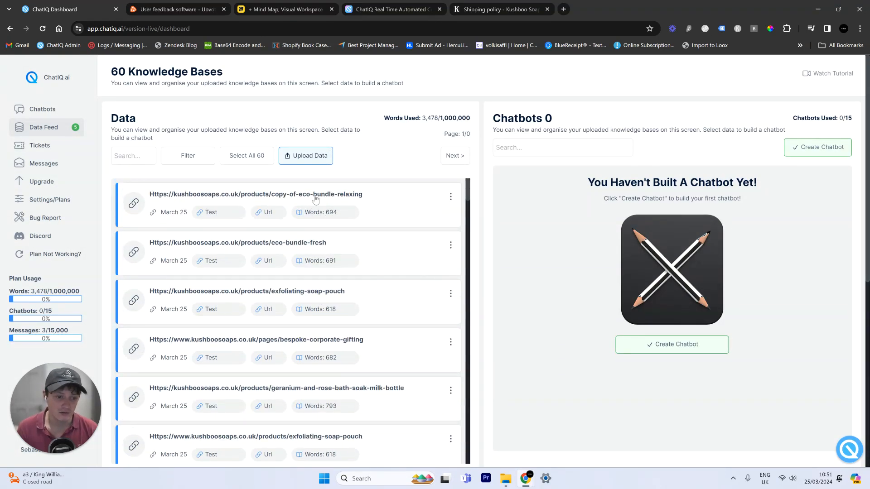
- Go to the Kushboo shipping policy page and select its web address
scroll(316, 199, down, 5)
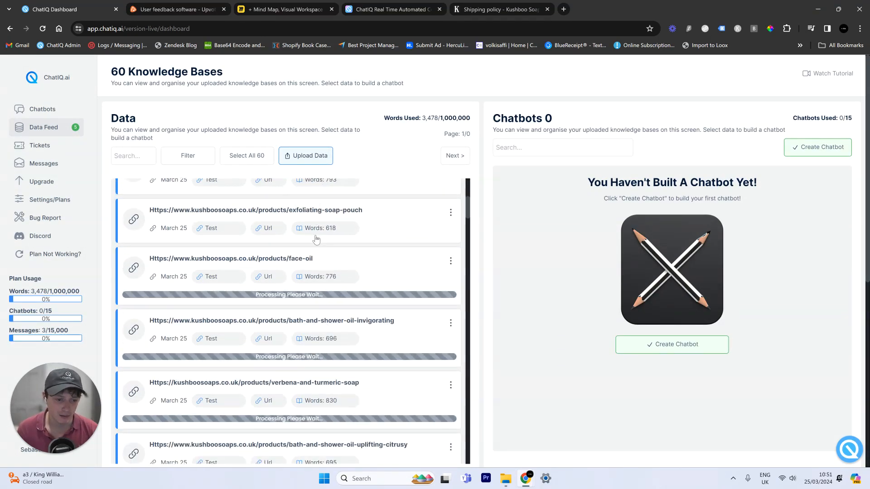
scroll(316, 240, down, 4)
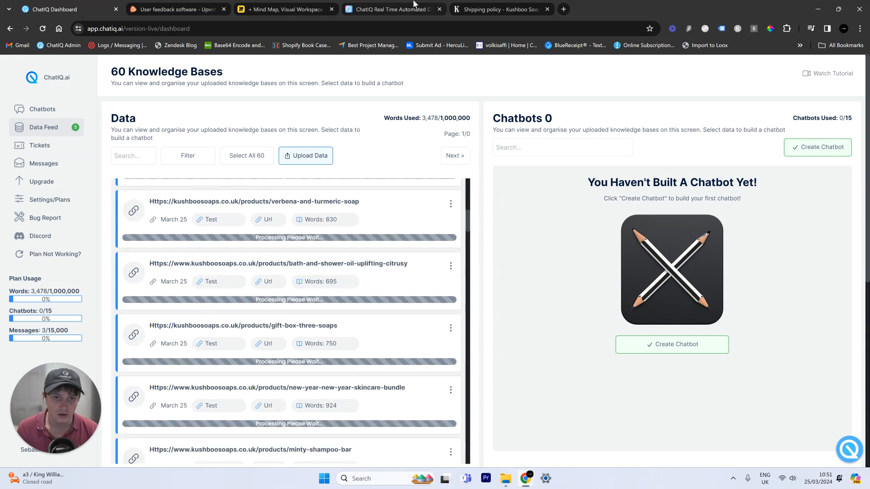
click(498, 9)
click(226, 29)
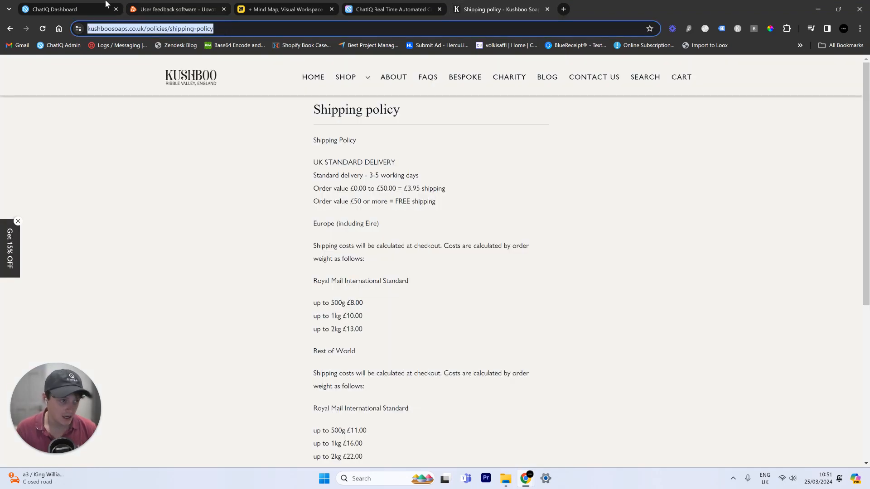
- Search the ChatIQ data list for the shipping policy page address
key(ctrl+c)
click(106, 4)
click(134, 156)
key(ctrl+v)
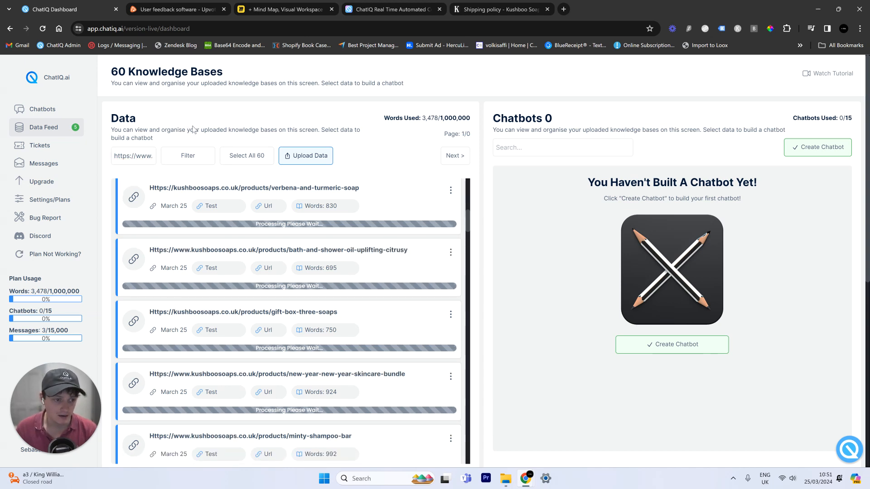
scroll(261, 217, down, 7)
scroll(259, 213, up, 5)
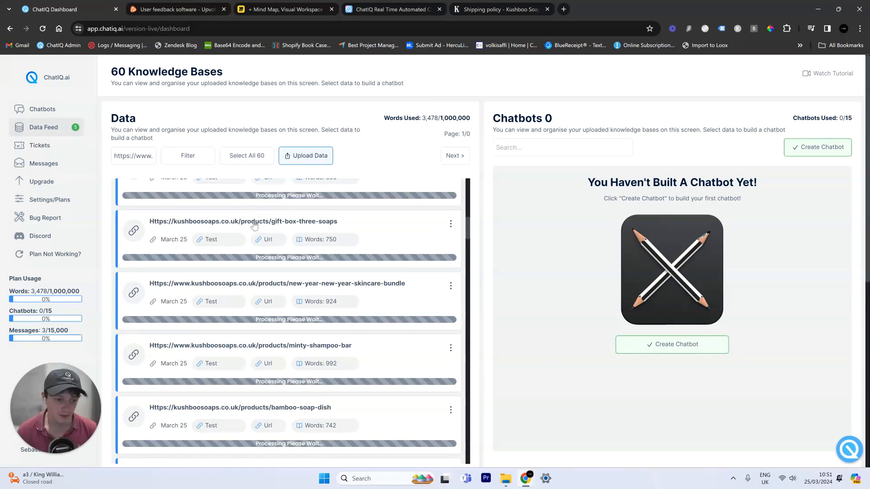
- Copy the shipping policy text into a new ChatIQ text entry named 'Shipping policy'
click(479, 5)
click(308, 102)
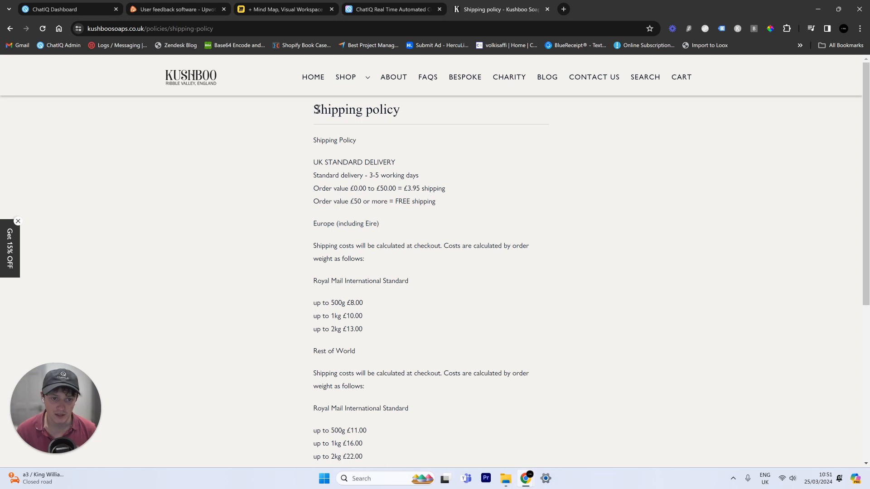
drag(317, 109, 472, 230)
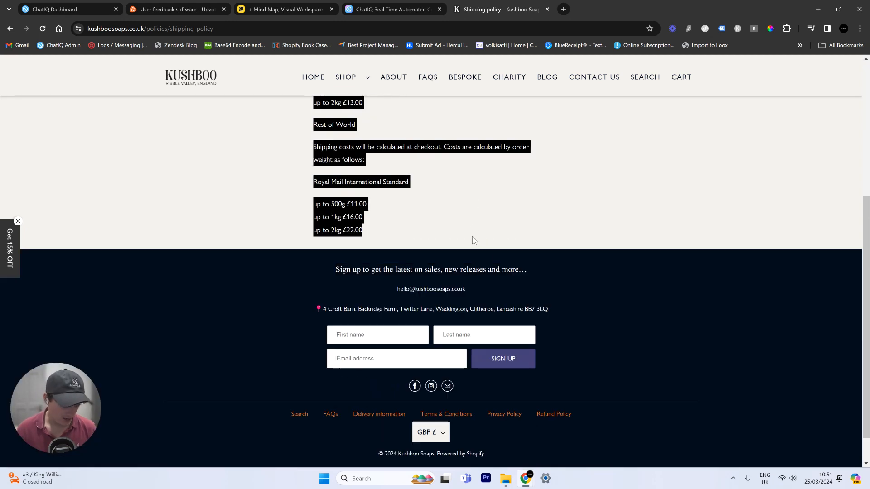
scroll(493, 231, up, 5)
click(54, 9)
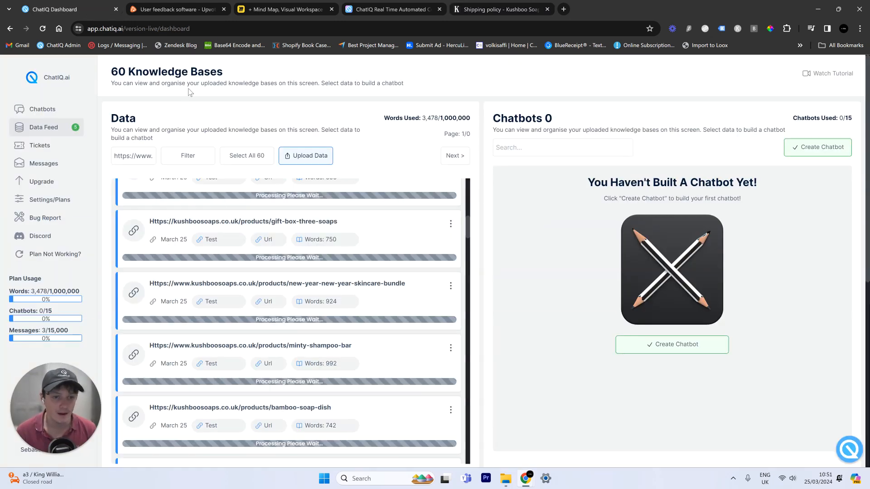
click(308, 155)
click(388, 187)
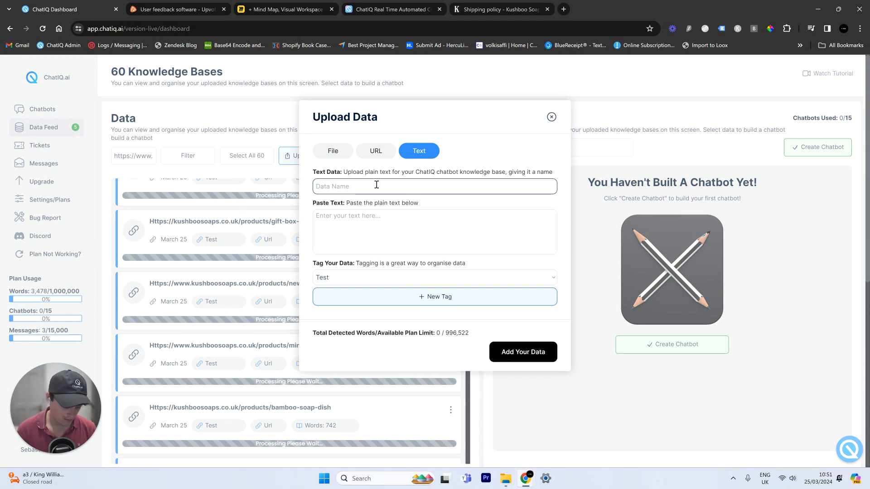
text(Ship)
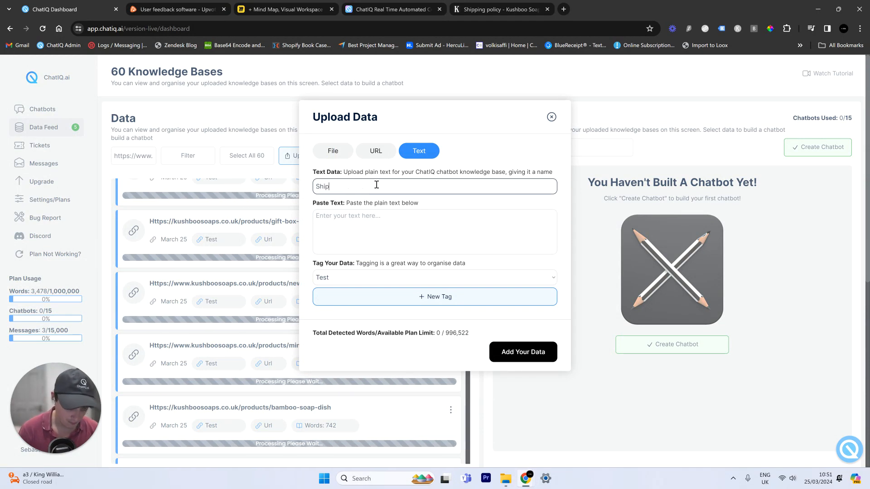
text(ping policyu)
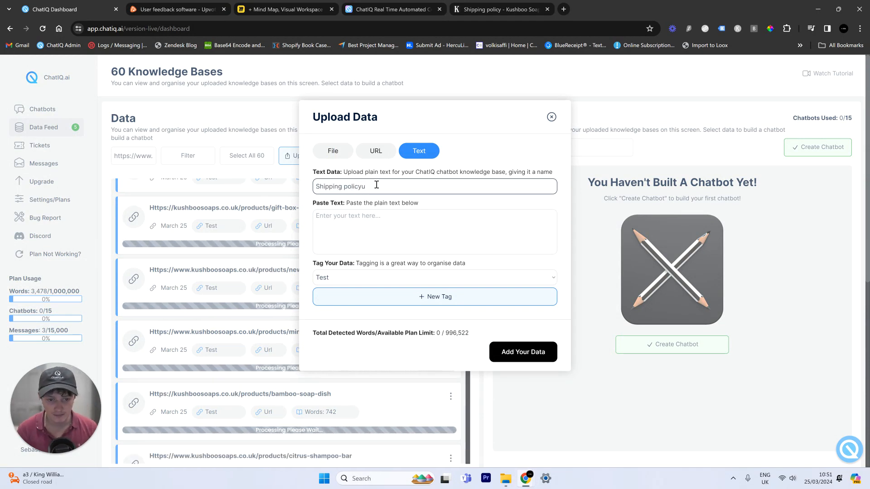
key(BackSpace)
key(Tab)
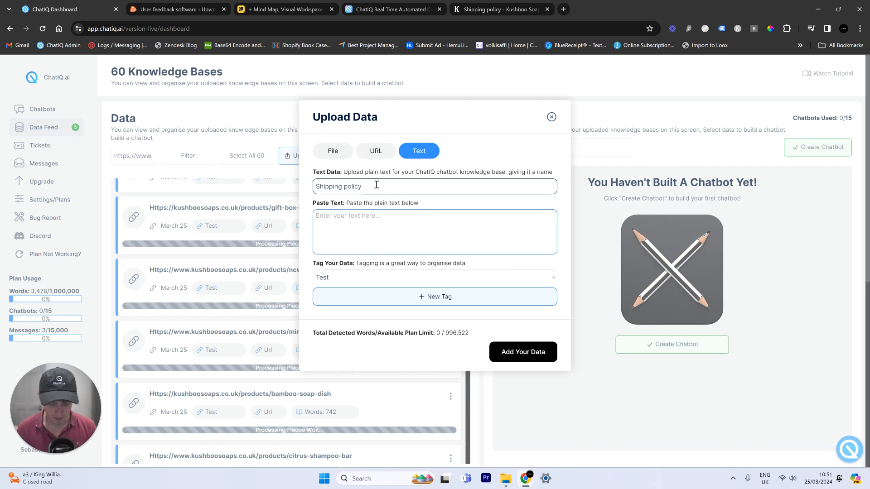
key(ctrl+v)
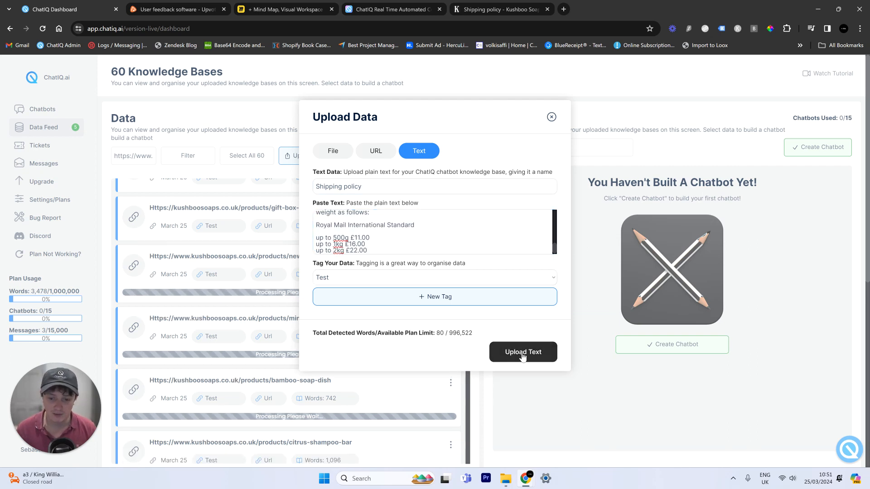
click(482, 4)
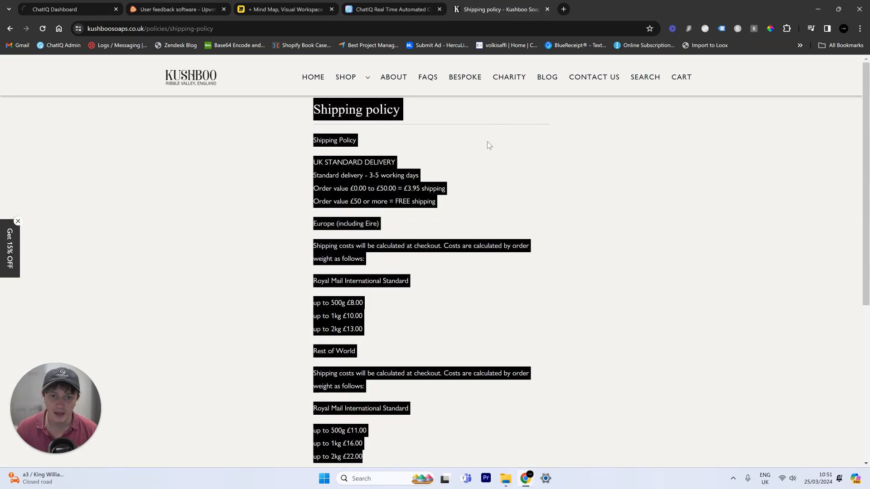
- Open the FAQs page and expand the natural, origin, vegan, plastic-free and psoriasis answers
click(427, 80)
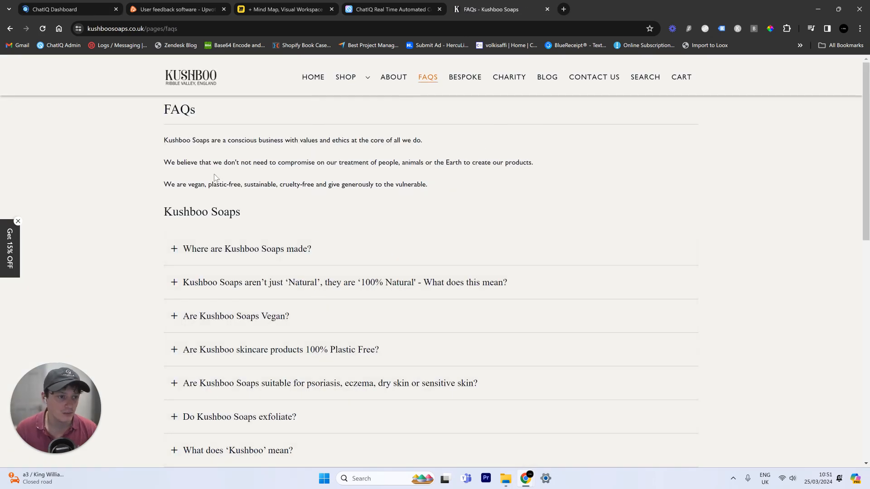
click(203, 272)
click(208, 255)
scroll(217, 249, down, 6)
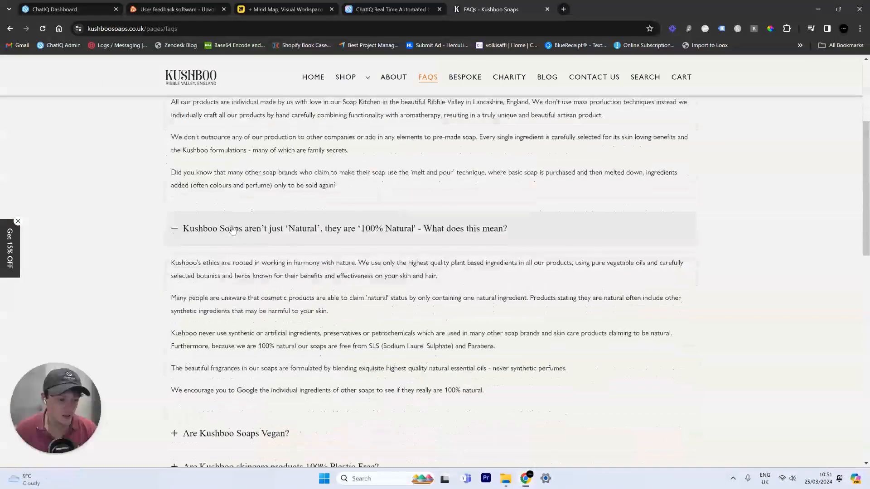
scroll(234, 239, down, 1)
click(237, 253)
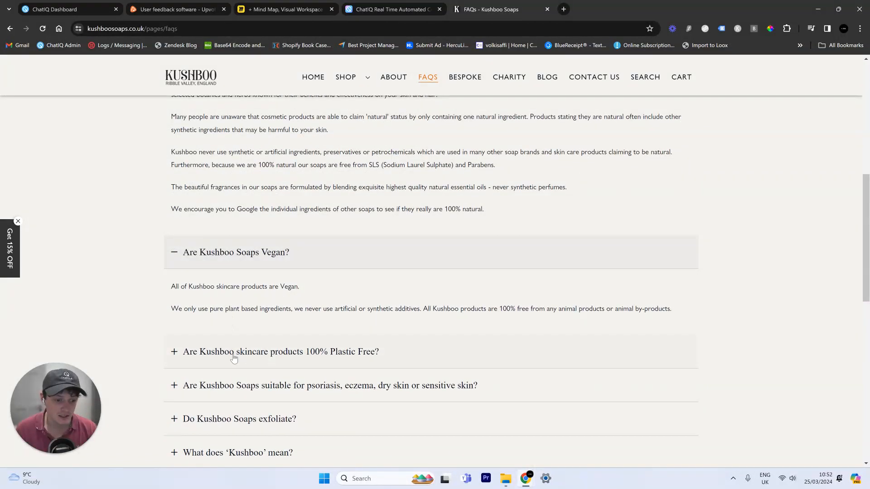
click(232, 352)
scroll(240, 262, down, 5)
click(233, 337)
scroll(244, 317, down, 5)
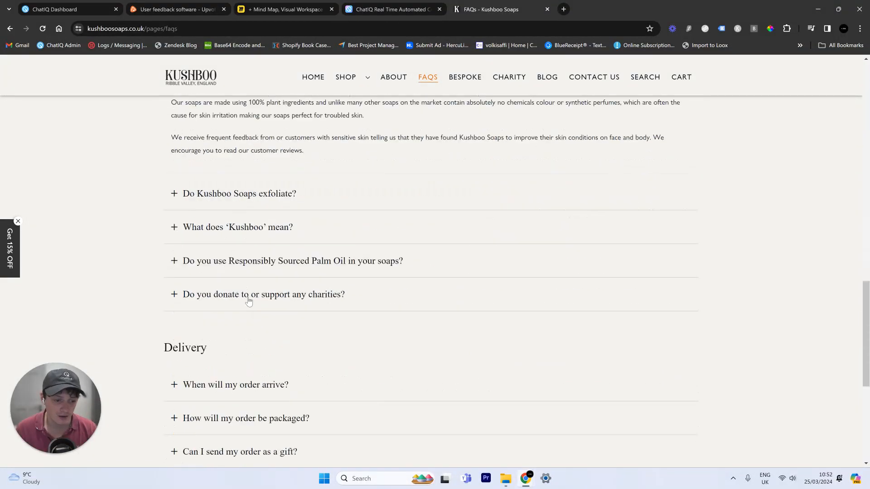
- Expand the exfoliation, Kushboo meaning, palm oil, charities, delivery and packaging answers
click(240, 185)
click(274, 264)
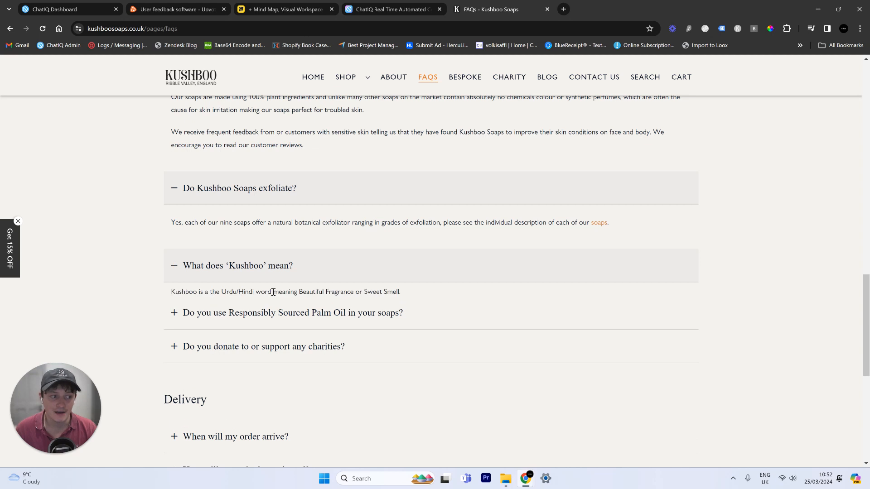
click(270, 370)
scroll(269, 317, down, 8)
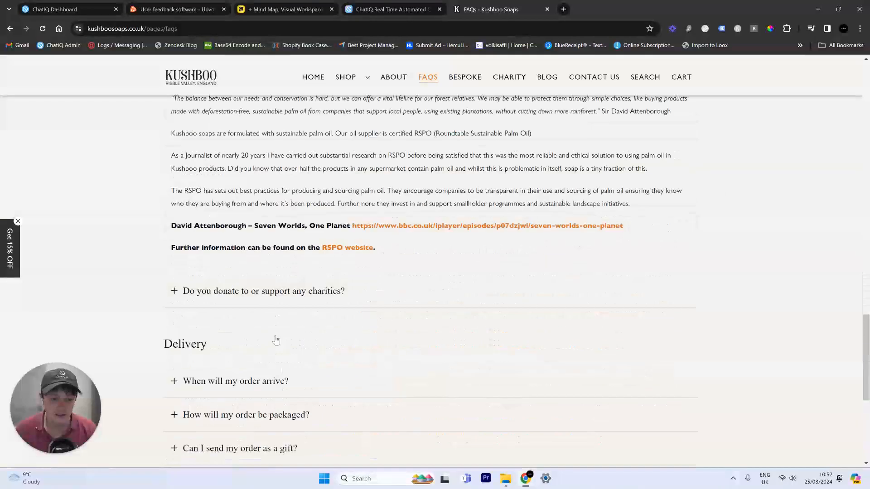
click(268, 277)
scroll(271, 276, down, 5)
click(271, 276)
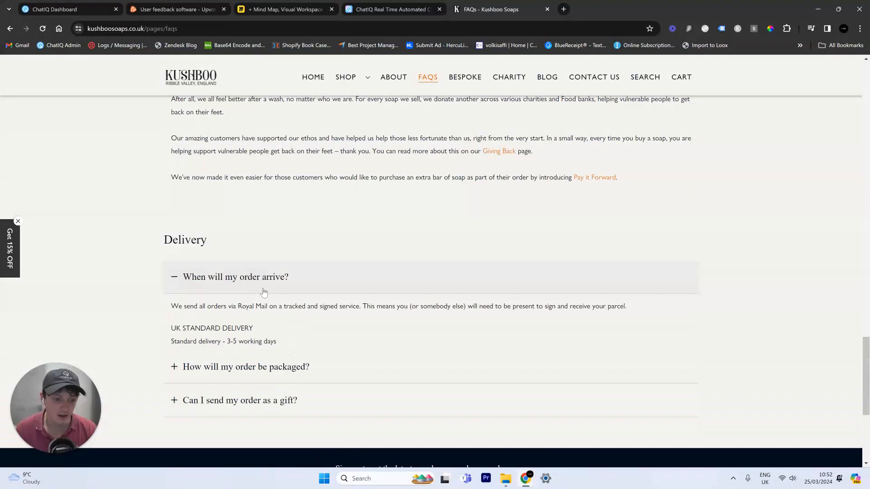
scroll(269, 290, down, 4)
click(244, 235)
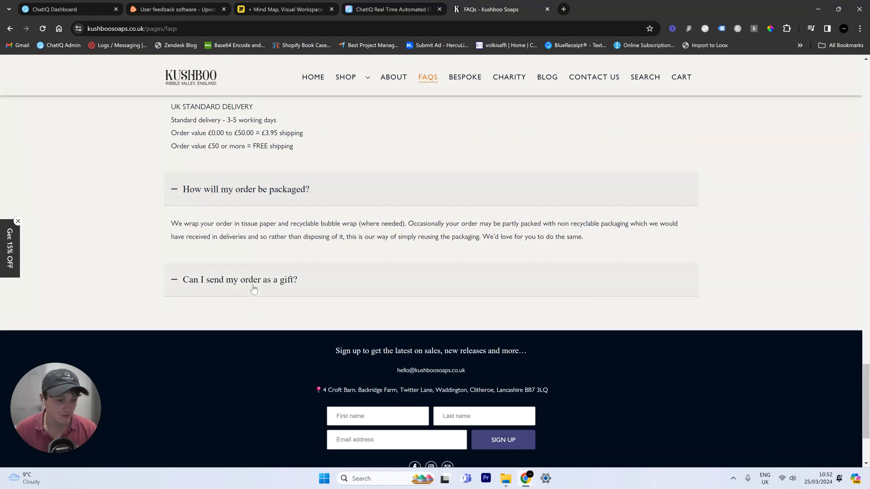
scroll(255, 285, up, 5)
scroll(255, 284, up, 20)
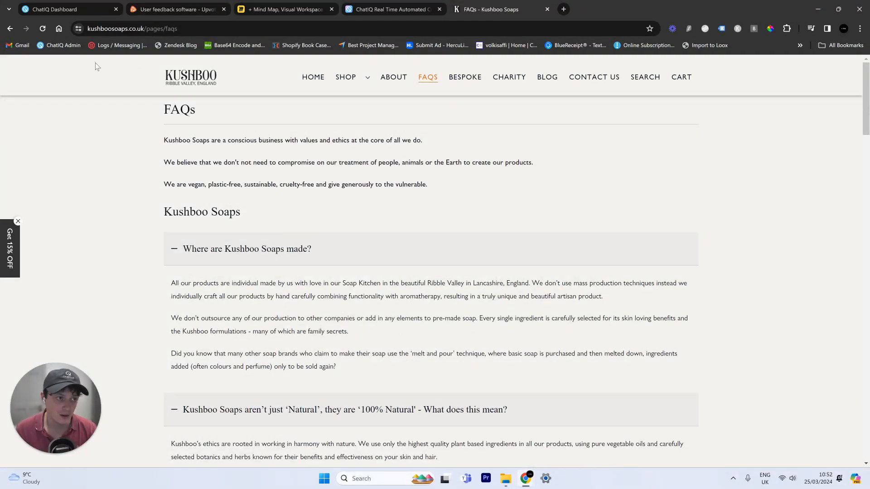
- Select the FAQ text from the heading downward and return to ChatIQ
mouse_move(346, 72)
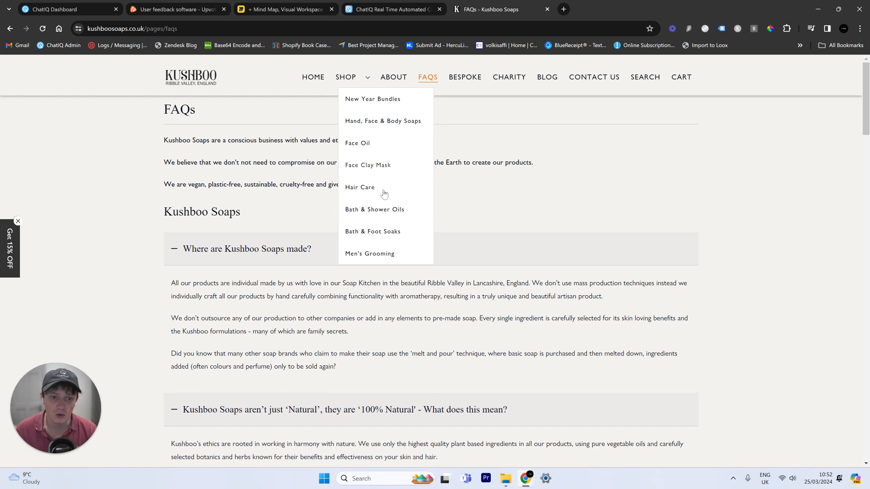
drag(152, 118, 398, 297)
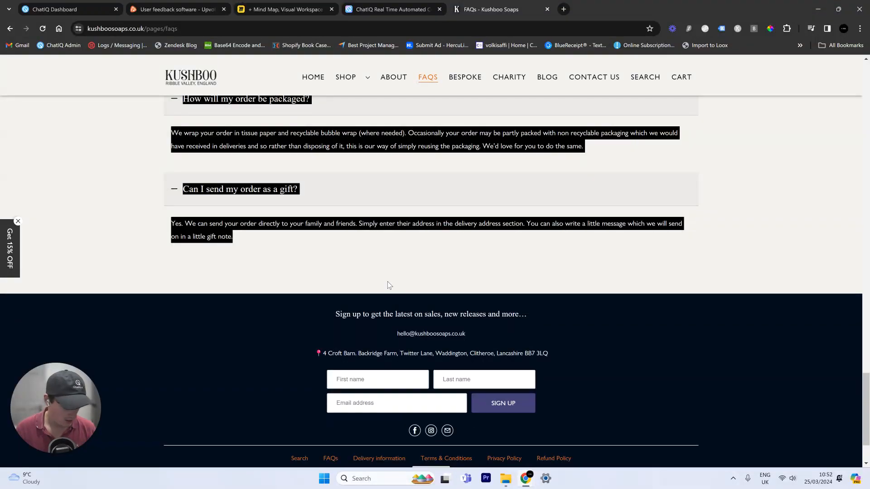
click(55, 5)
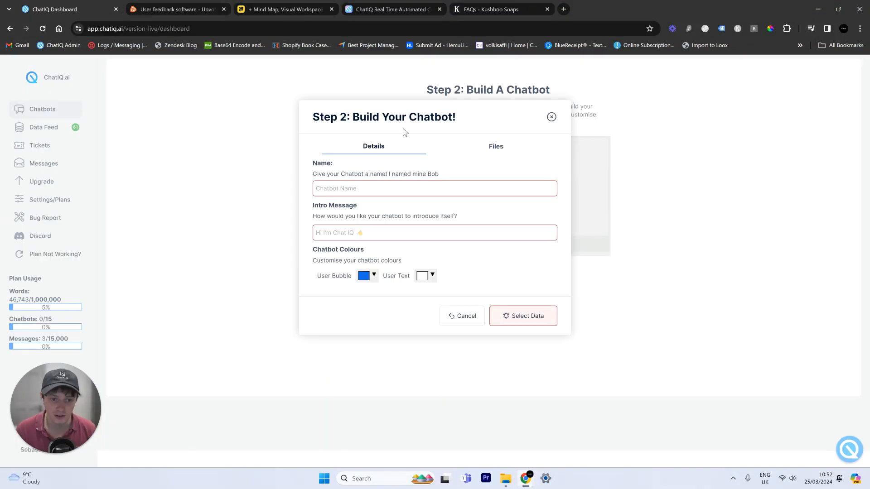
- Upload the copied FAQ questions and answers as a text entry named FAQ
click(552, 117)
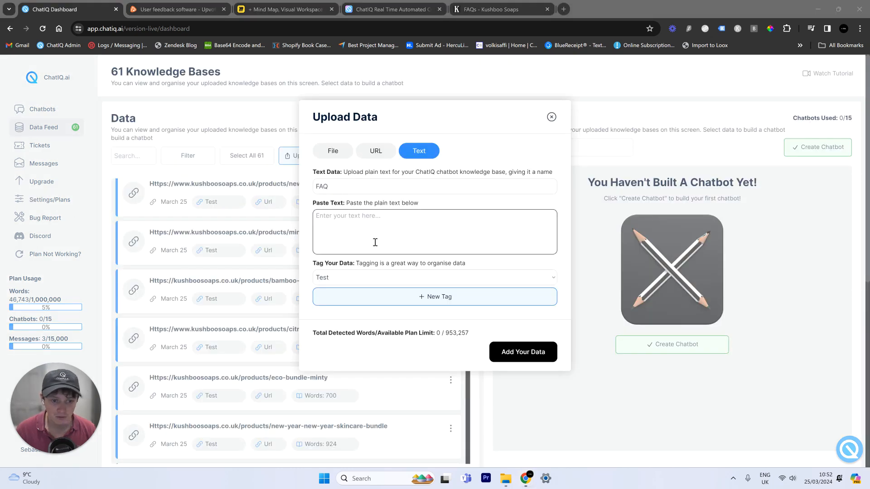
click(375, 244)
key(ctrl+v)
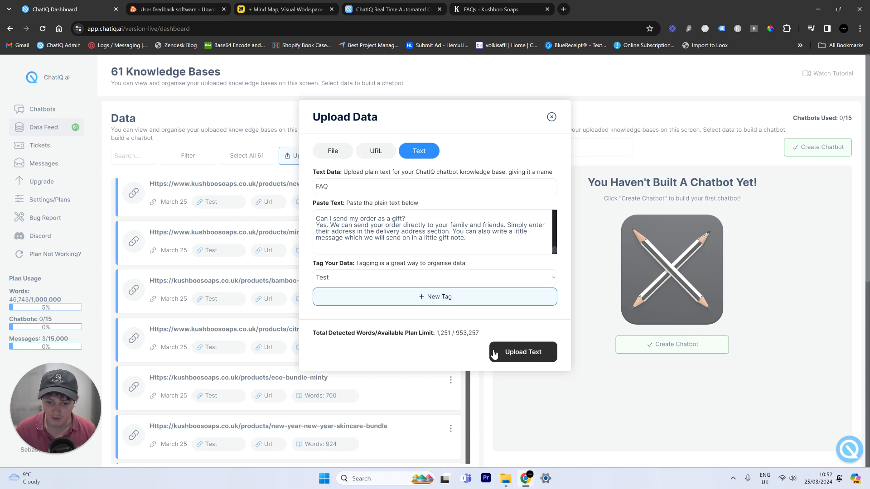
click(493, 354)
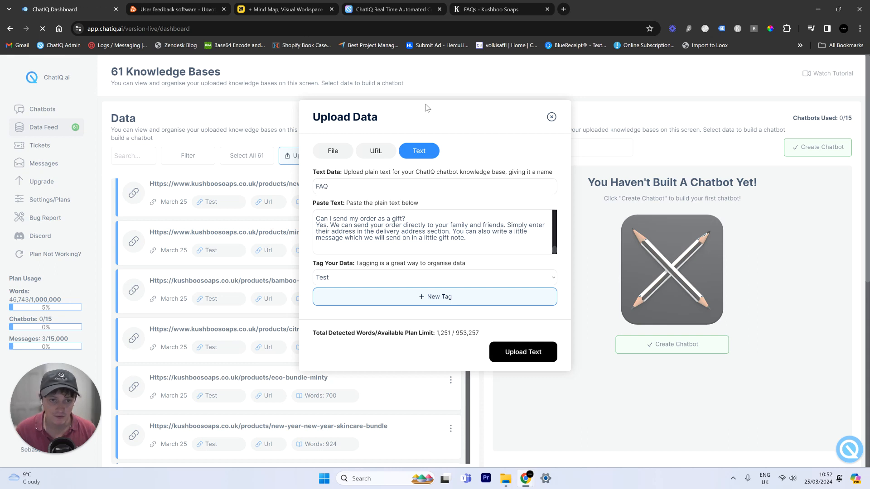
click(551, 117)
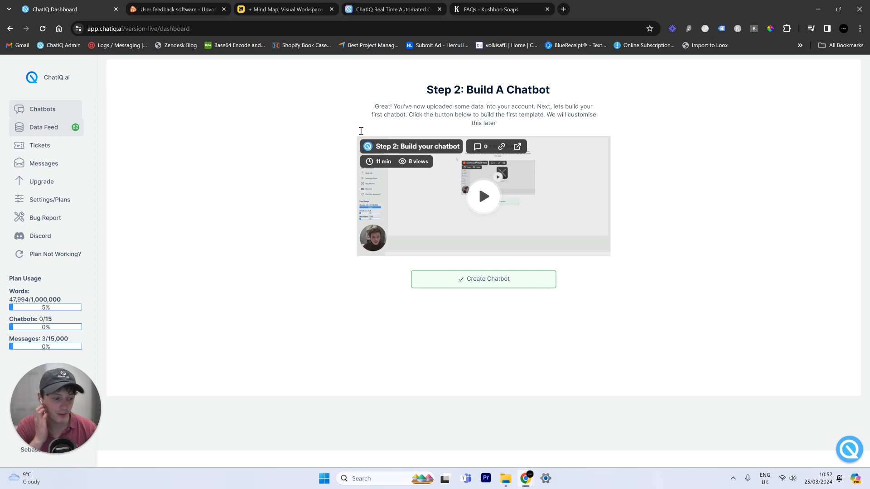
- Open the bamboo-soap-dish knowledge base page in a new tab and dismiss the 15% off popup
scroll(383, 215, down, 8)
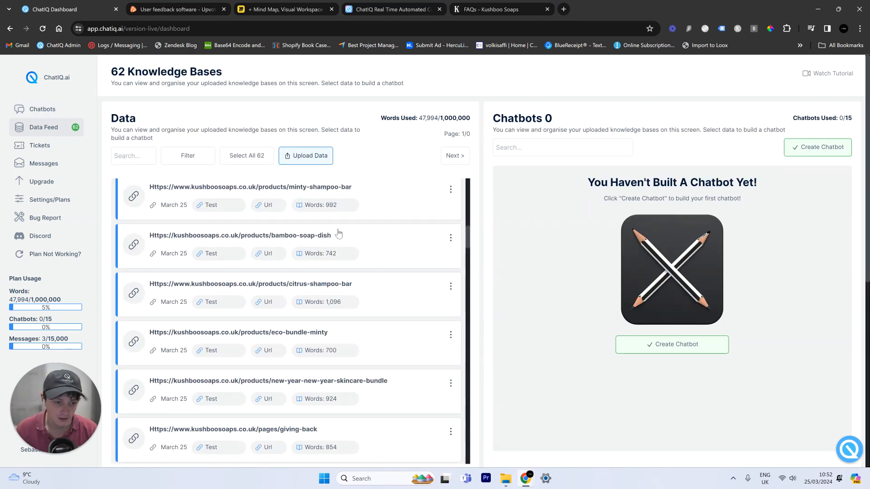
drag(331, 236, 145, 235)
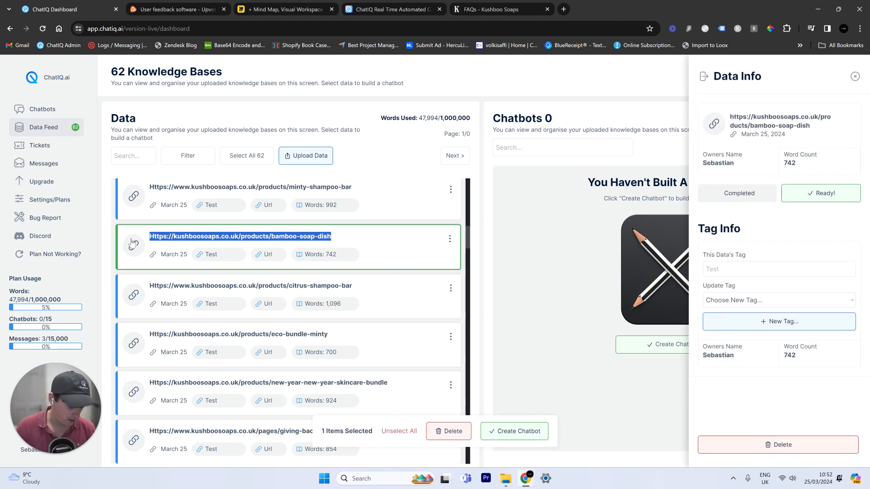
key(ctrl+t)
text(https://kushboosoaps.co.uk/products/bamboo-soap-dish)
key(Return)
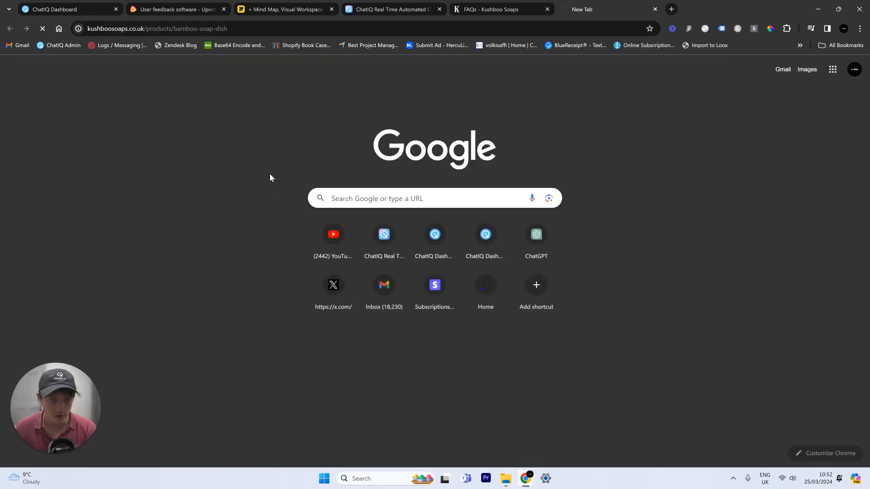
scroll(634, 170, down, 7)
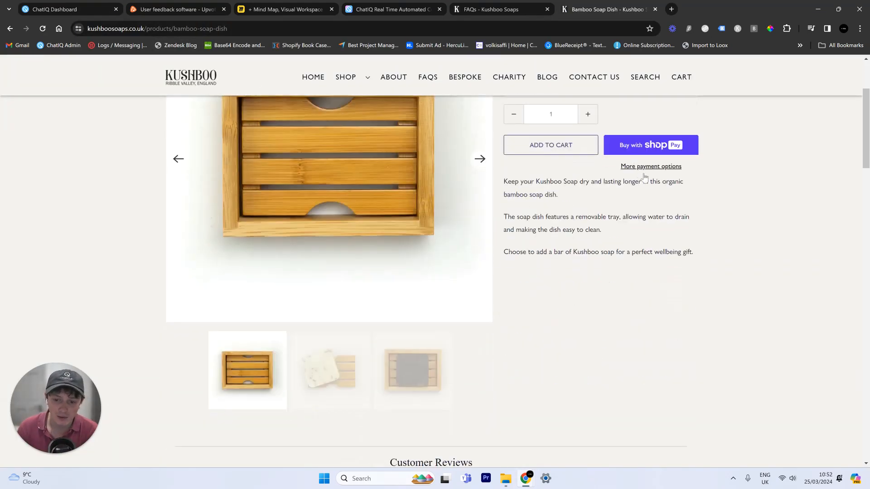
scroll(647, 180, down, 20)
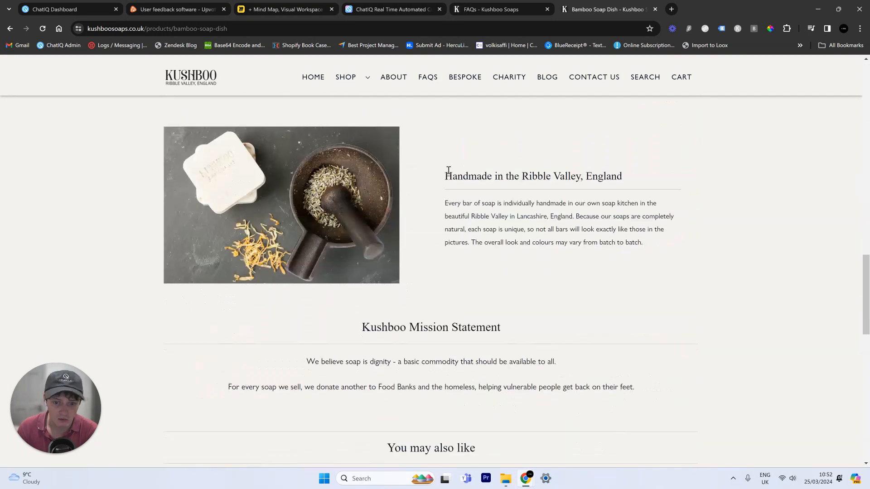
scroll(456, 173, down, 6)
scroll(464, 180, up, 10)
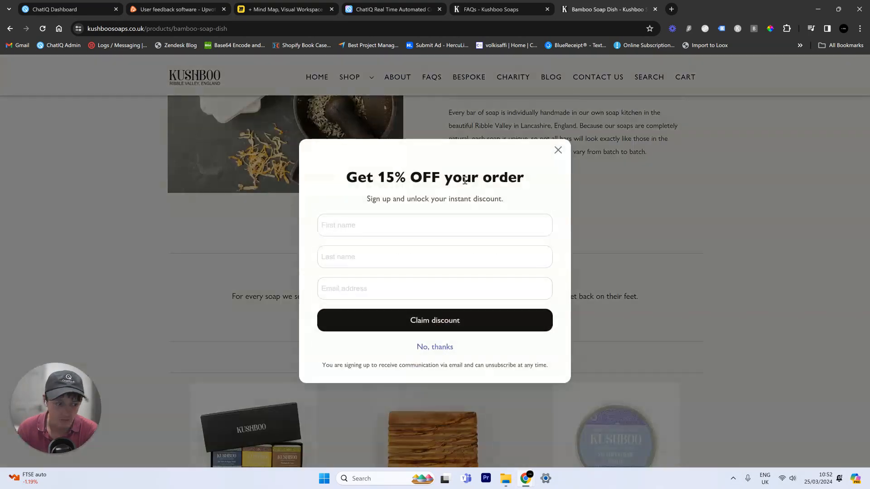
click(558, 98)
- Clear the current selection and select all 62 knowledge bases for a chatbot
click(67, 10)
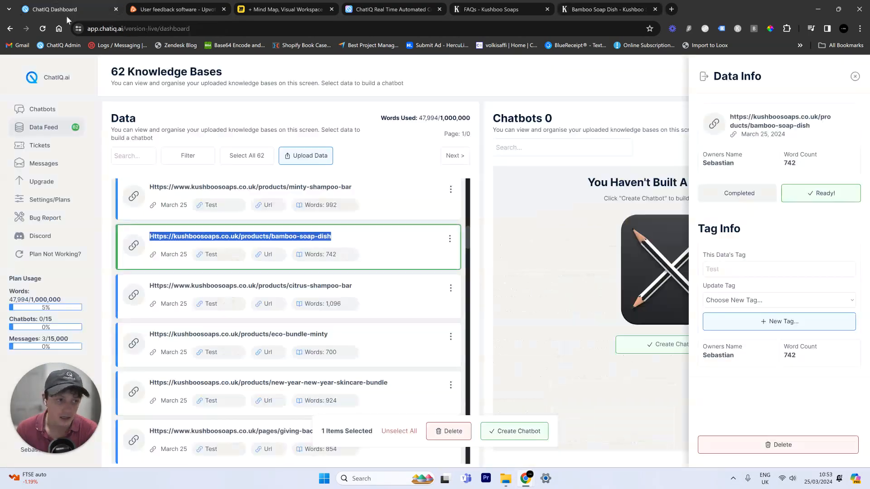
click(390, 431)
scroll(398, 406, down, 5)
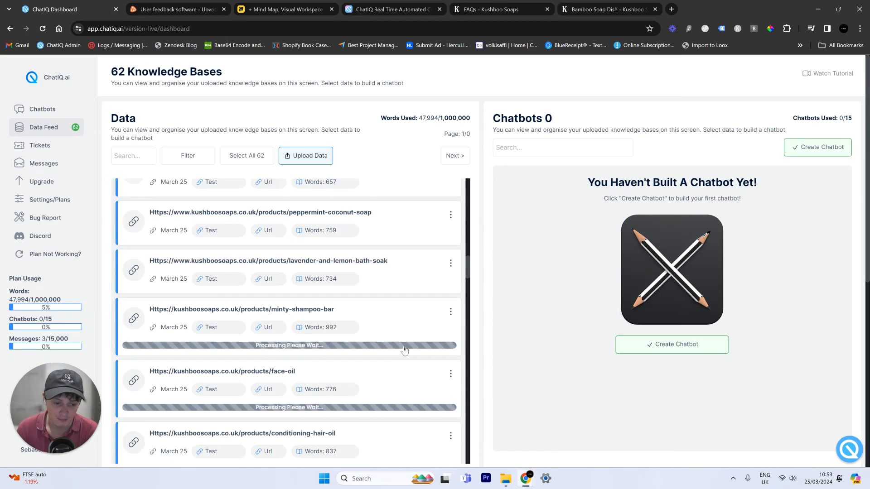
scroll(399, 336, down, 15)
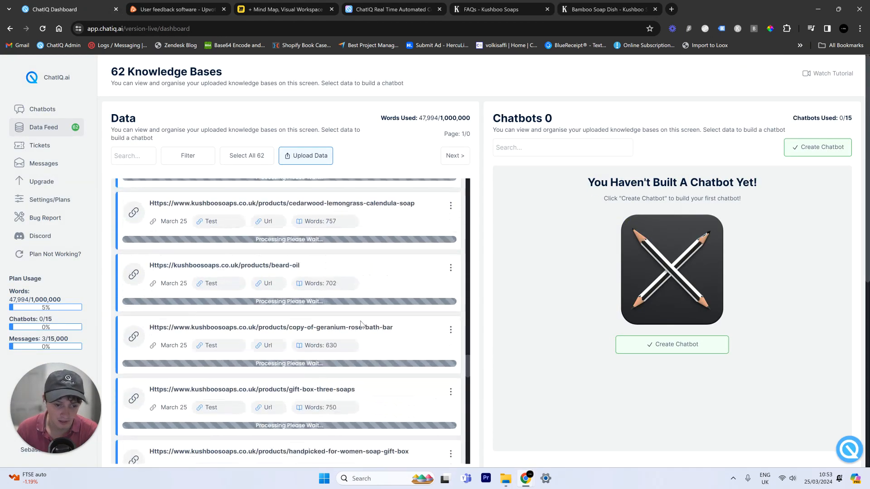
click(247, 155)
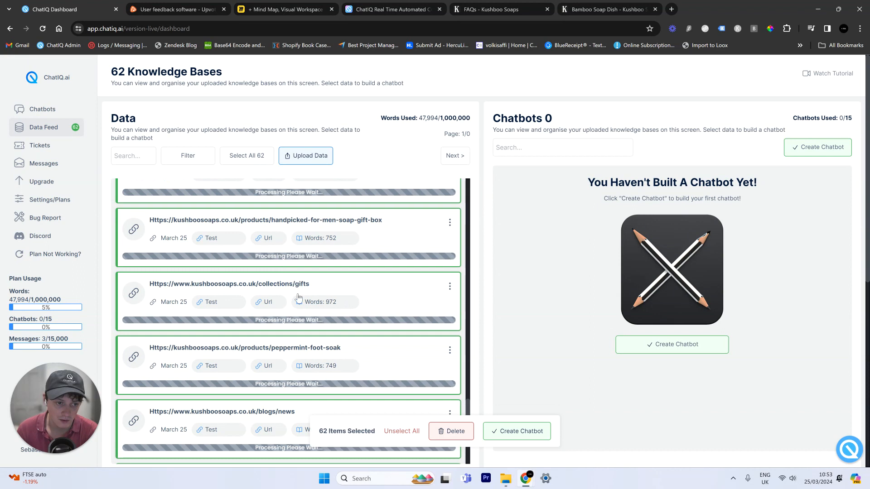
scroll(295, 287, down, 5)
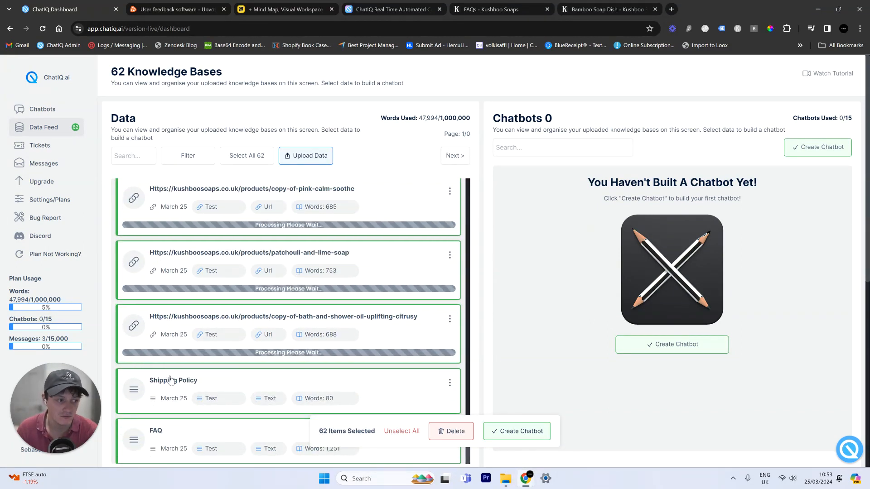
click(527, 432)
- Build the chatbot named Kushboo with its greeting and a black user bubble
click(392, 188)
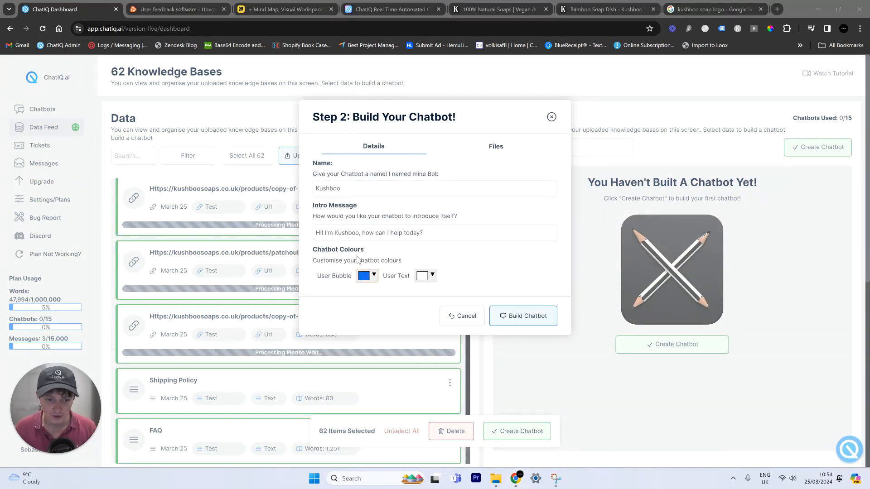
click(365, 275)
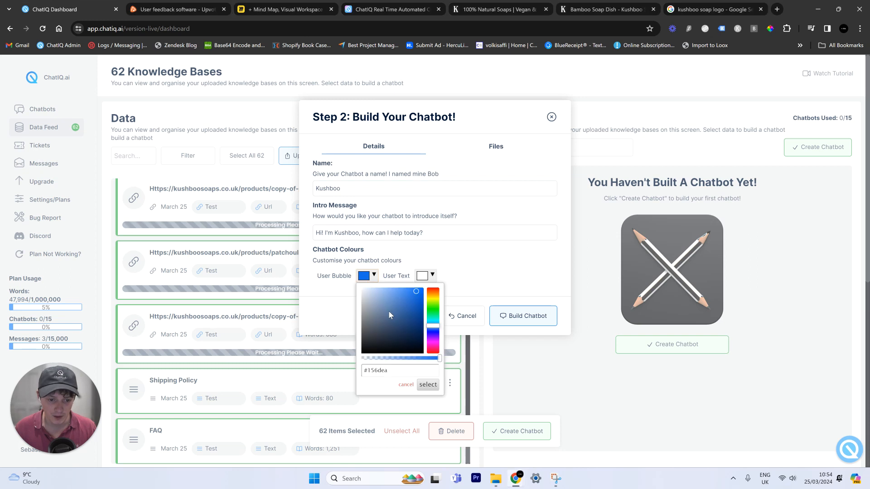
click(427, 385)
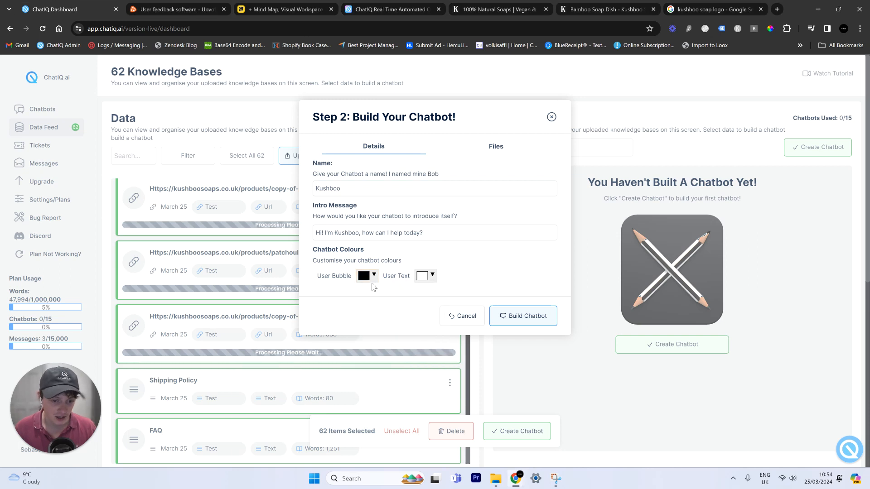
click(494, 147)
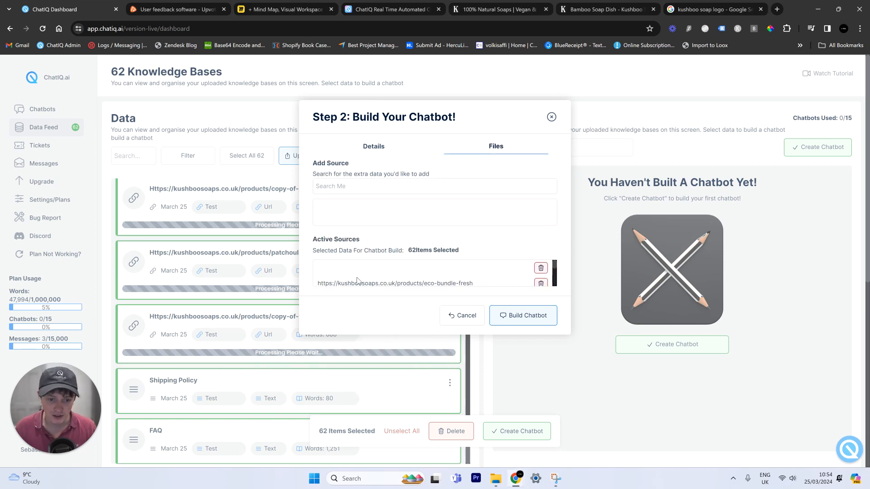
drag(442, 250, 312, 250)
scroll(453, 279, down, 3)
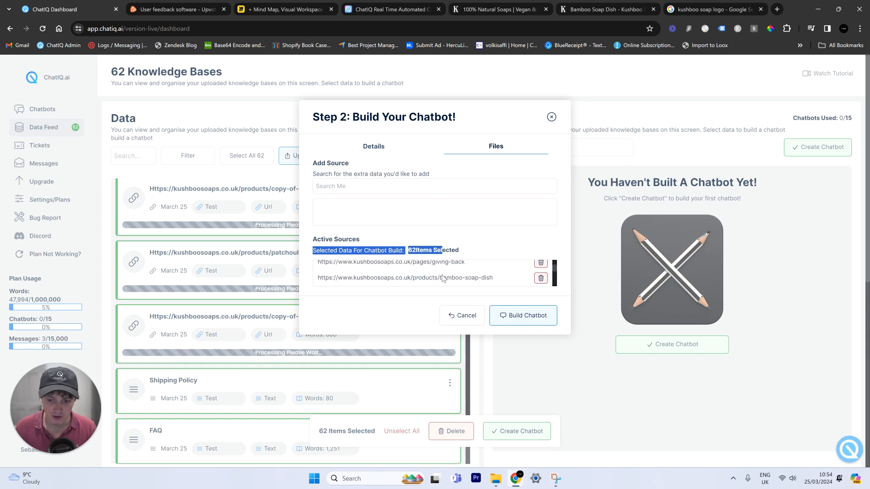
click(523, 315)
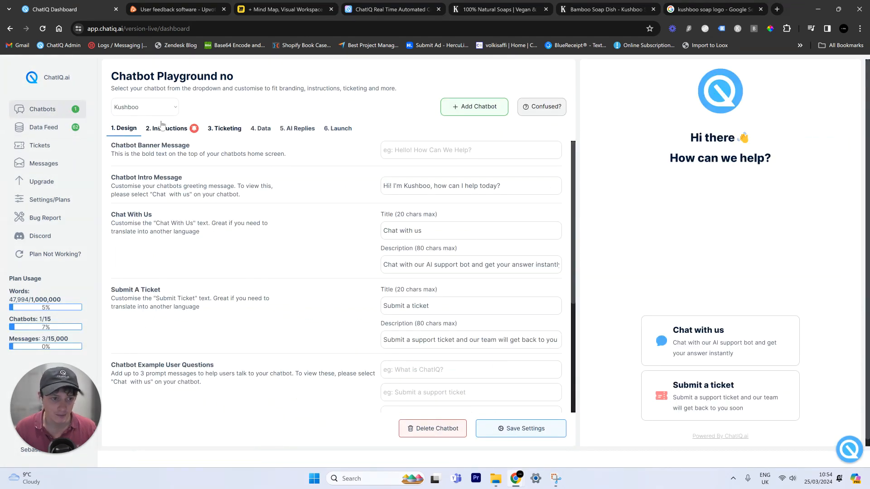
click(44, 128)
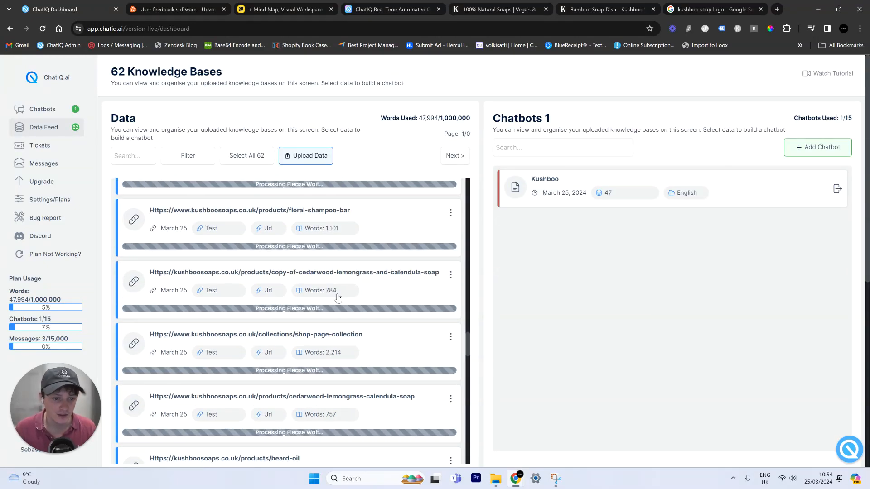
scroll(359, 263, up, 3)
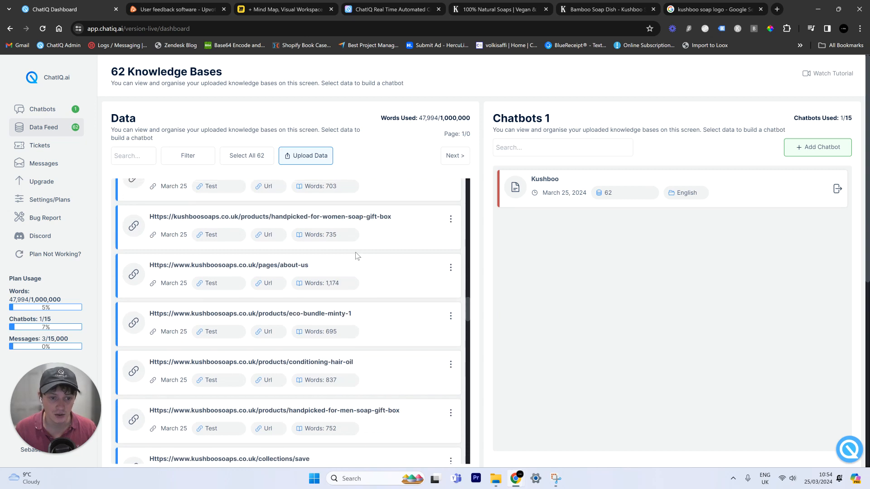
scroll(415, 227, down, 8)
scroll(355, 236, down, 11)
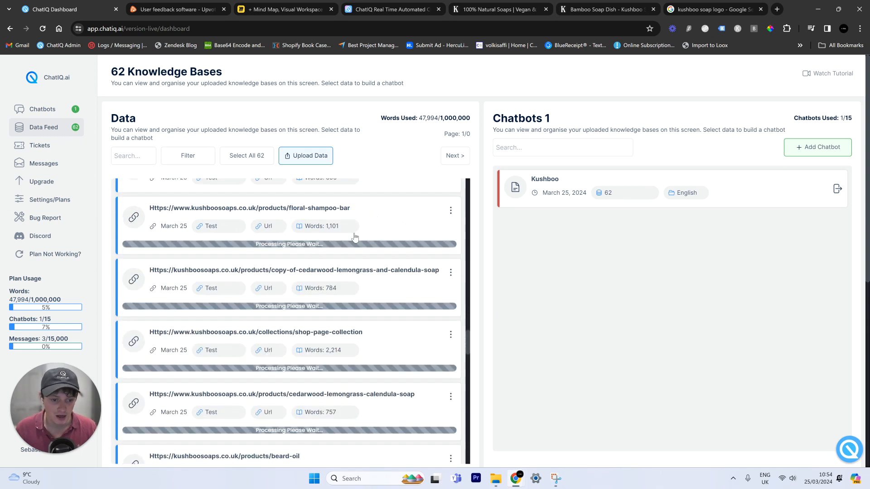
scroll(355, 237, down, 20)
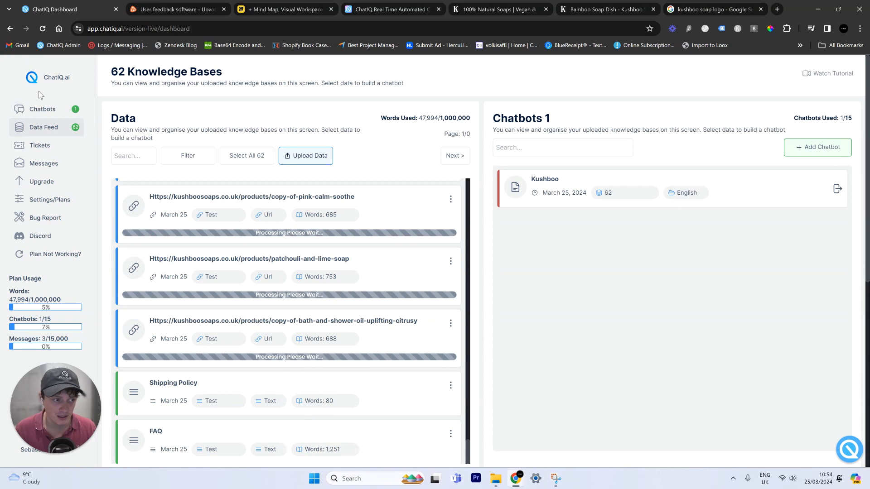
click(45, 109)
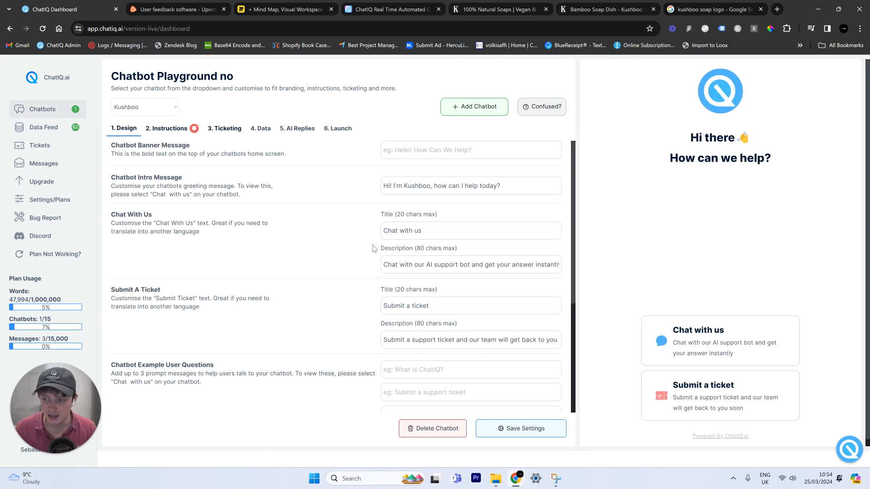
- Upload the Kushboo screenshot from Downloads as the chatbot's logo
scroll(237, 213, down, 5)
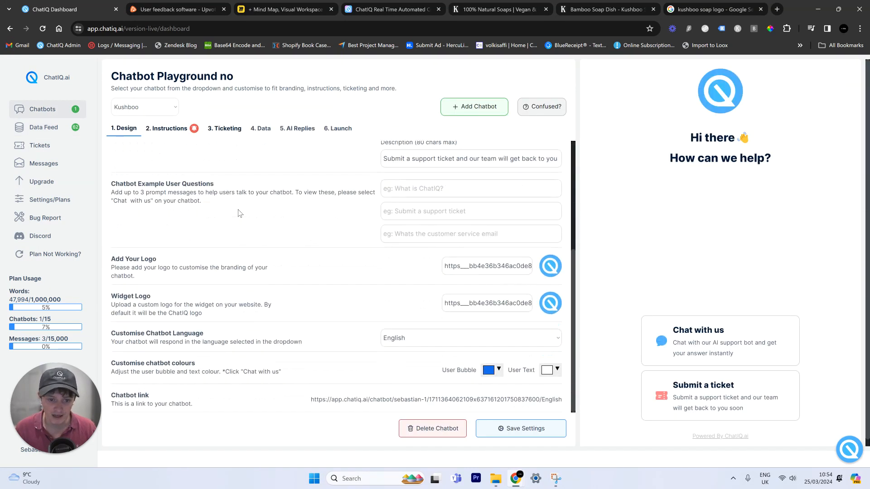
click(525, 265)
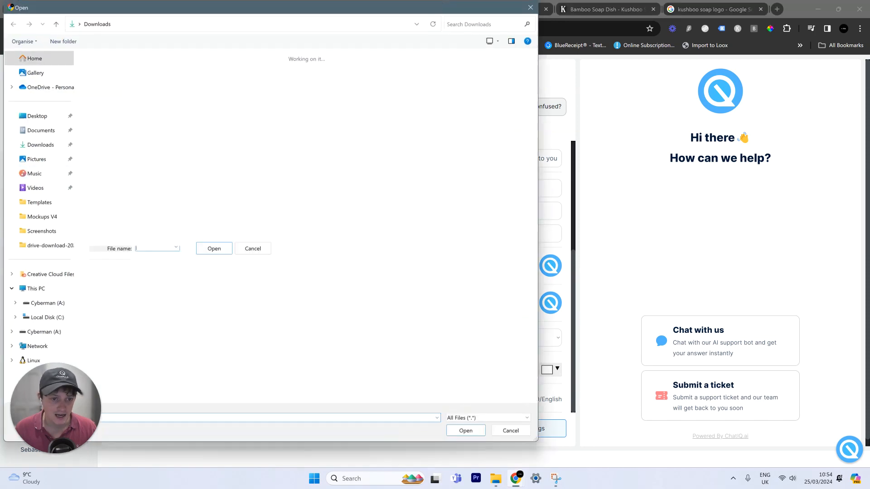
double_click(91, 90)
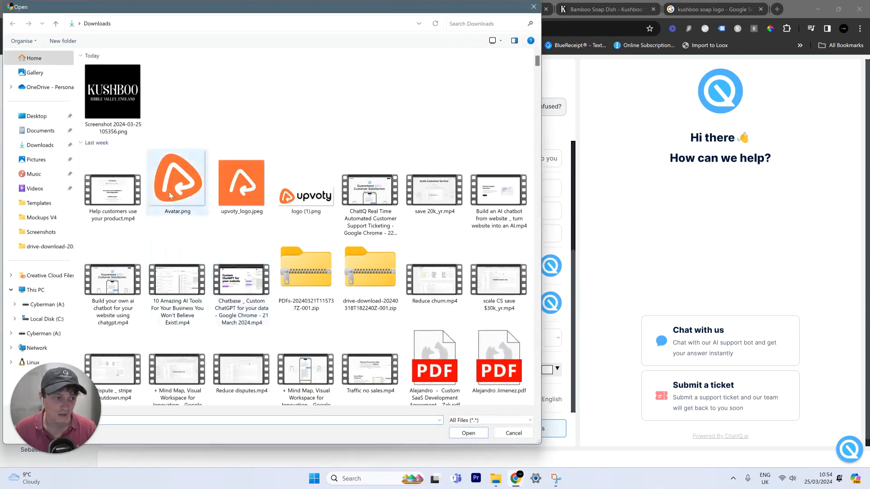
double_click(109, 87)
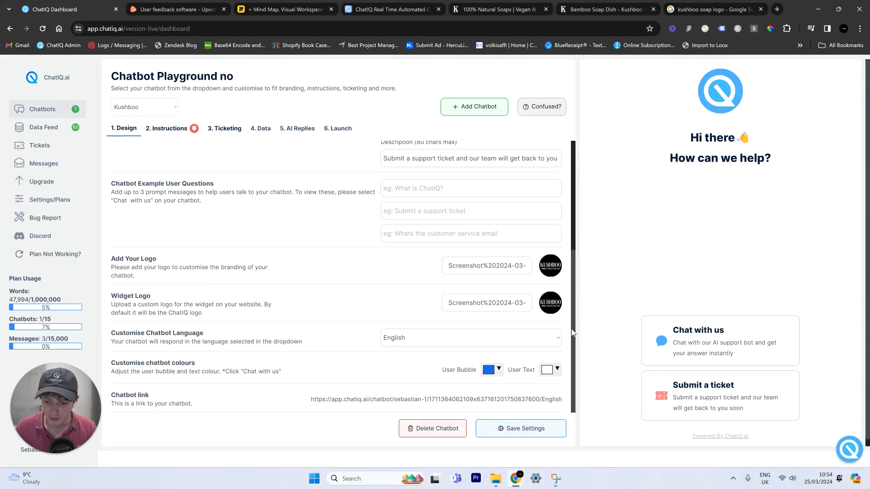
- Save 'Whats the refund policy?' and 'Track my order' as Kushboo's example questions and check them in the preview
click(847, 450)
click(848, 450)
click(848, 449)
click(848, 449)
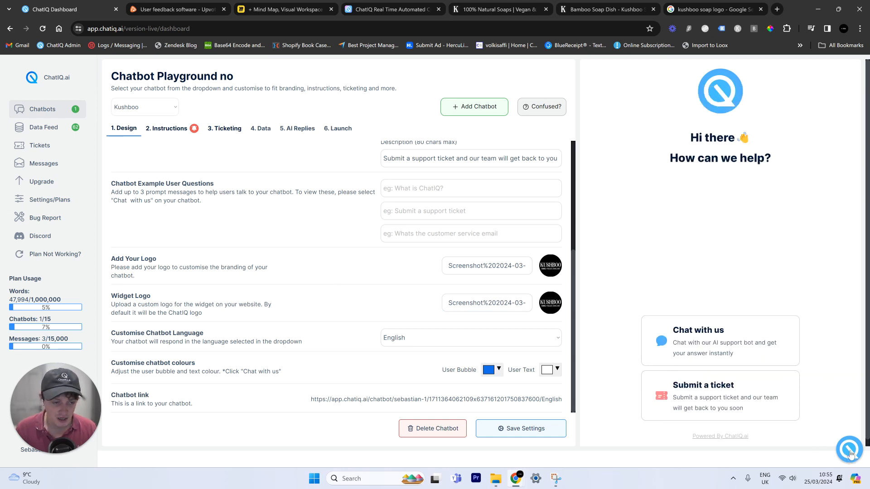
scroll(433, 336, up, 4)
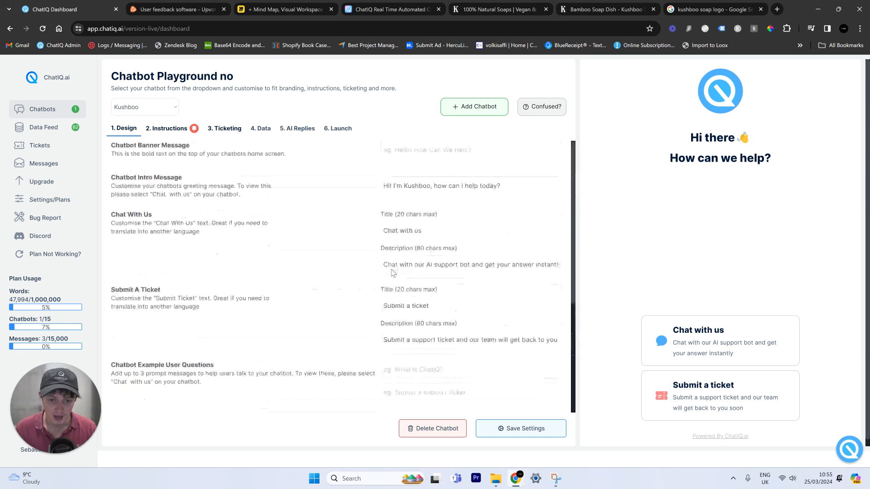
click(701, 332)
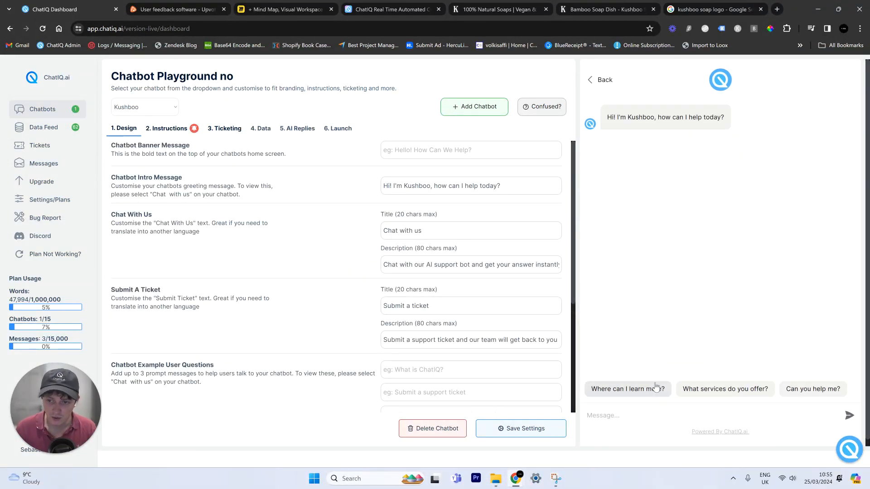
scroll(405, 325, down, 2)
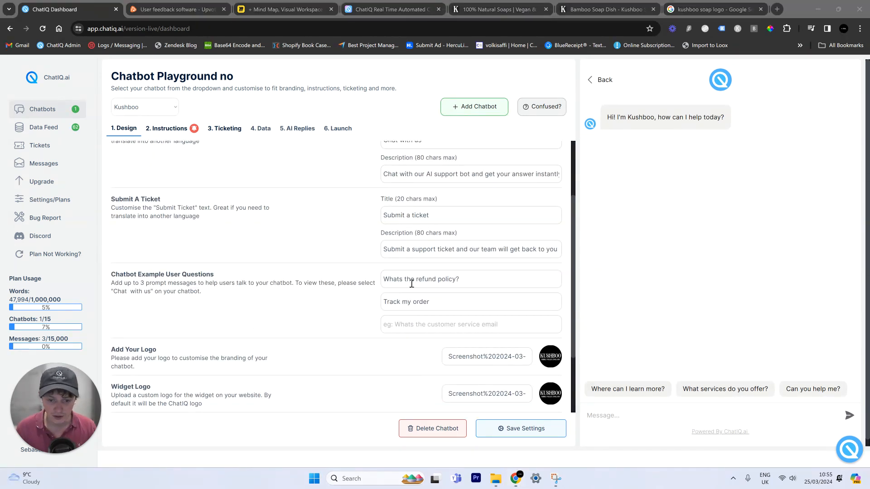
click(521, 423)
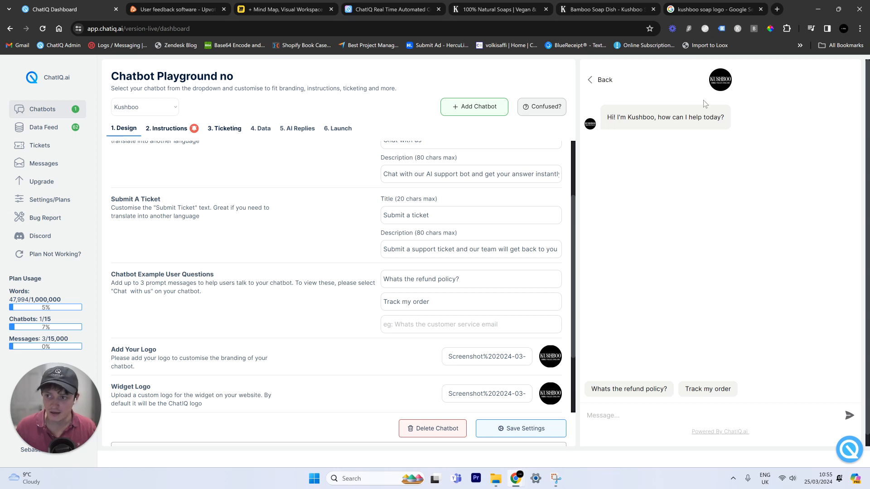
- Copy the shop's contact e-mail from the Kushboo footer into the Business Contact Details field
click(172, 136)
drag(118, 336, 215, 379)
click(180, 390)
drag(117, 334, 205, 345)
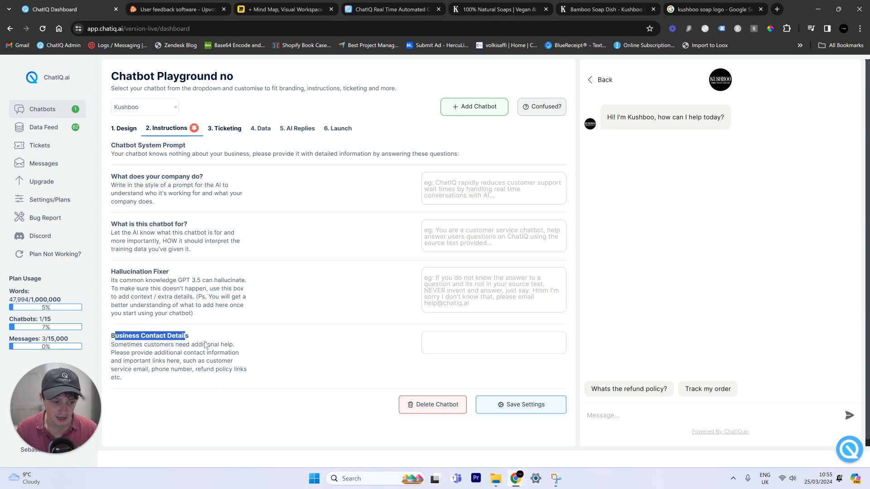
click(539, 7)
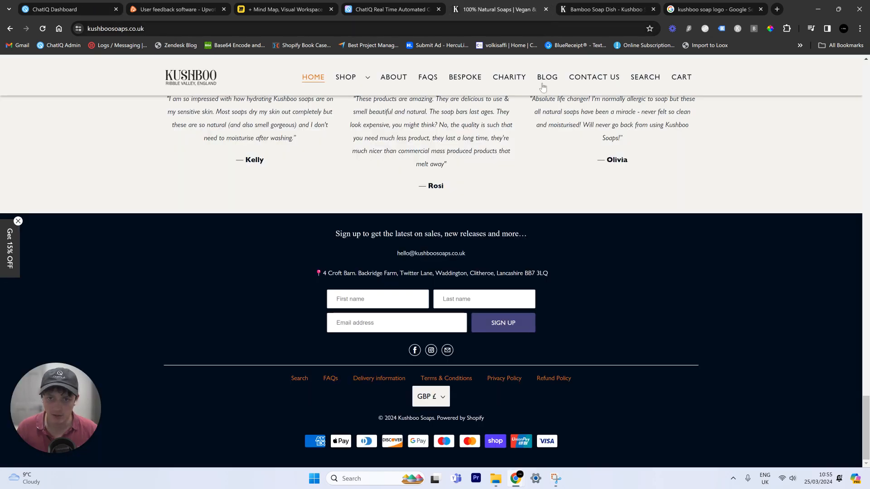
drag(493, 252, 370, 246)
key(ctrl+c)
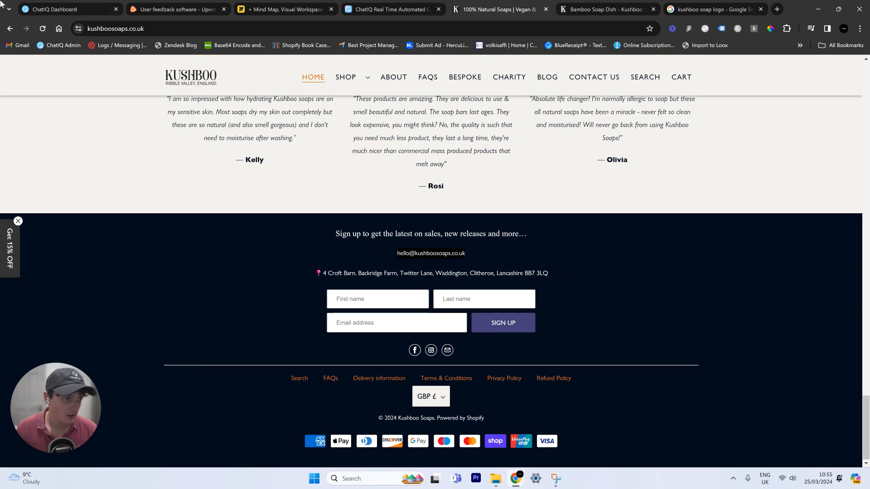
click(59, 8)
click(503, 345)
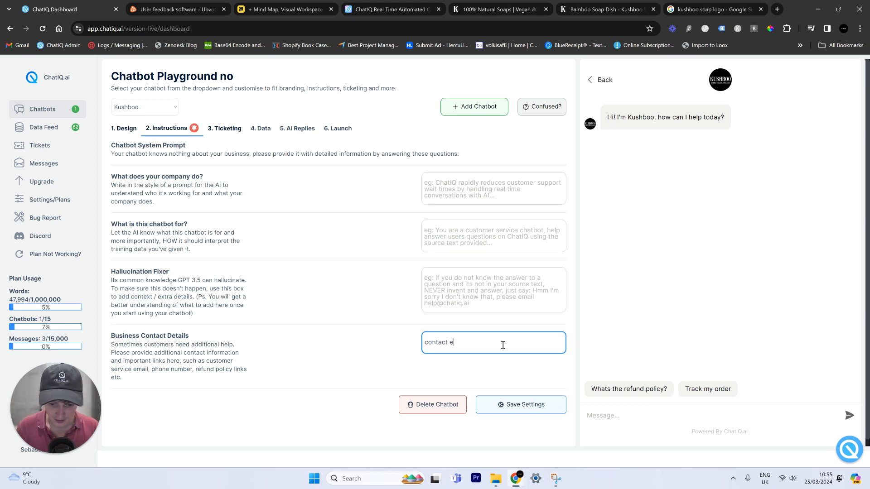
key(ctrl+v)
key(Return)
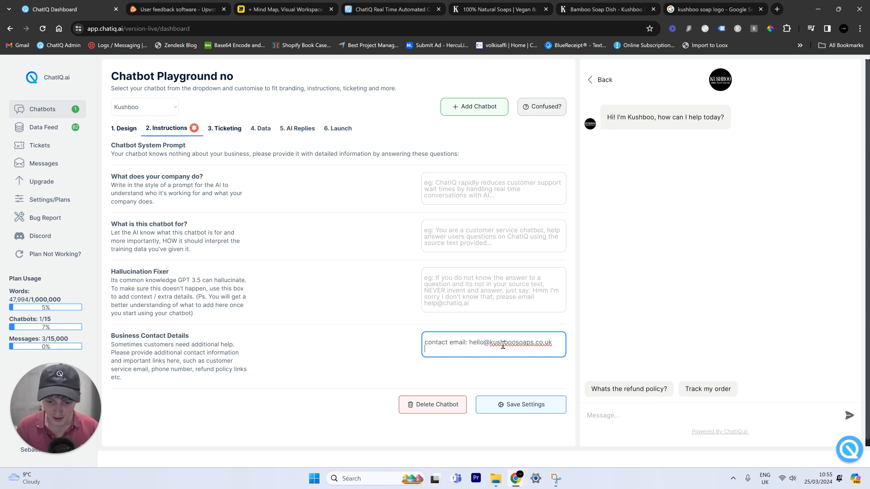
- Add the shipping and refund policy page links, save the contact details, and view the AI Replies guidance
click(487, 5)
click(268, 270)
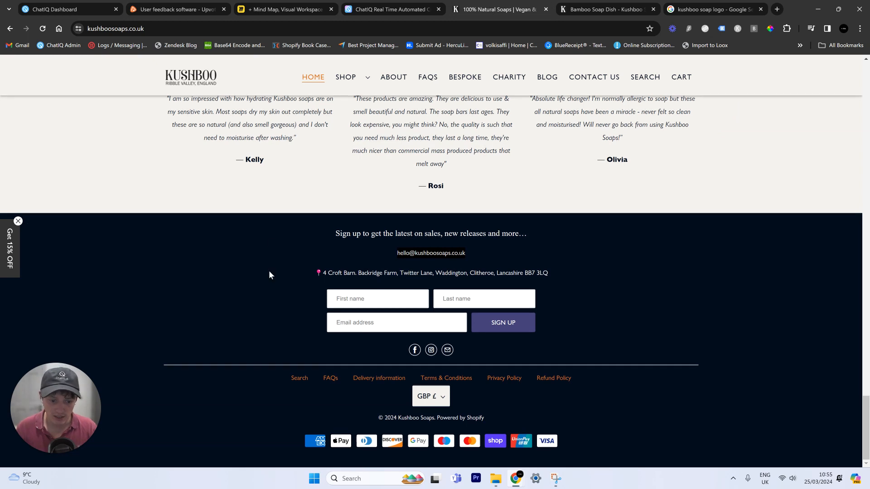
click(378, 378)
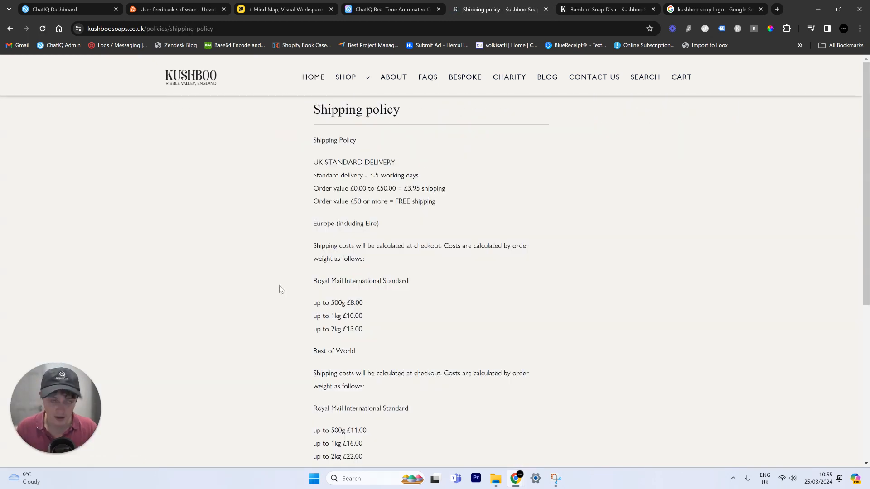
click(158, 30)
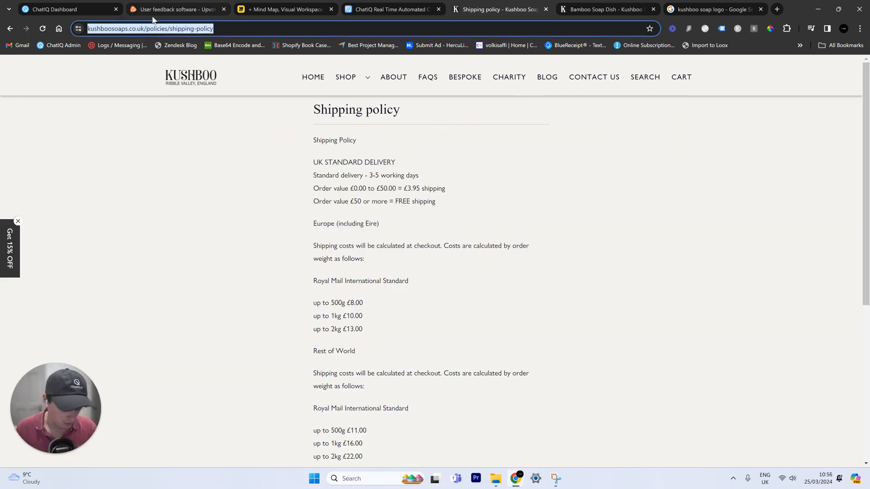
click(45, 6)
click(442, 353)
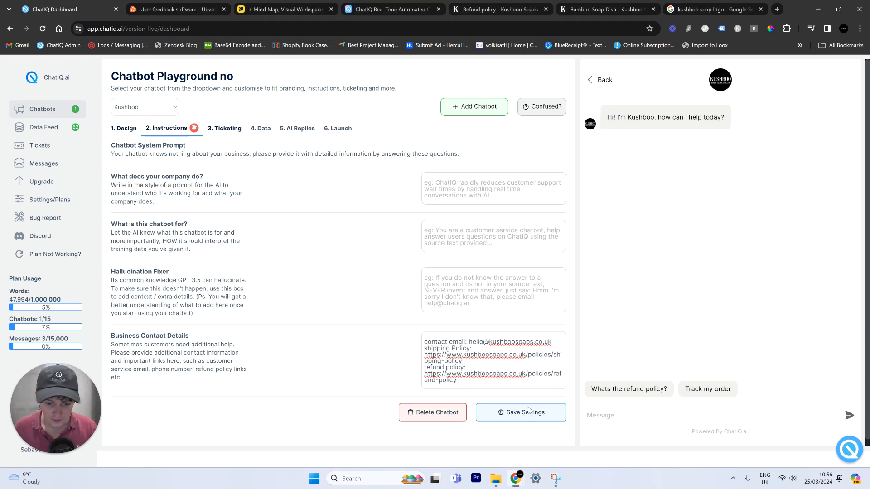
click(530, 412)
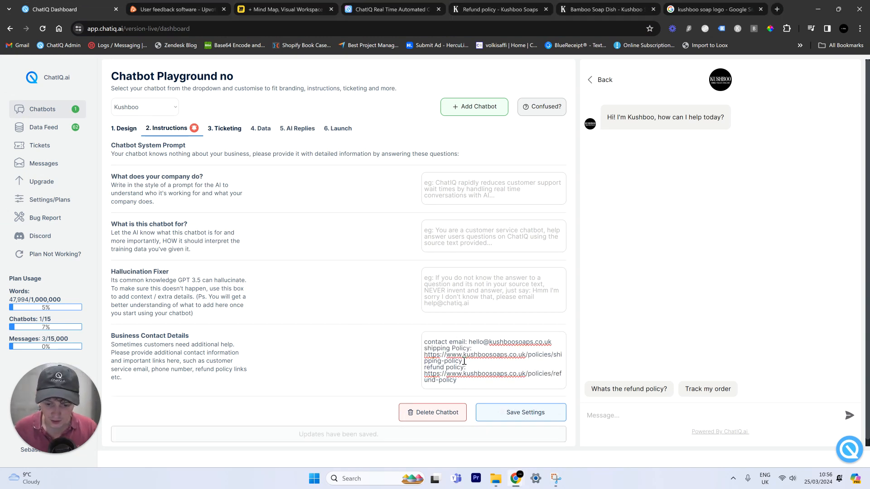
drag(466, 349, 421, 369)
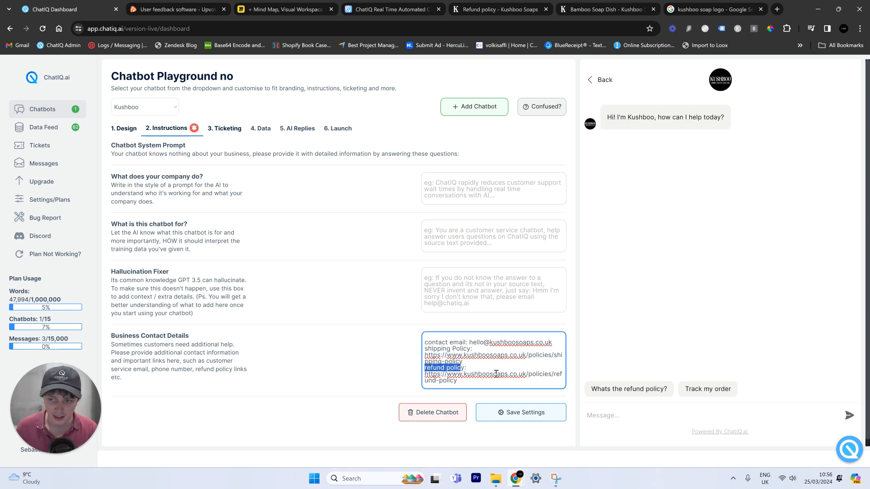
click(715, 306)
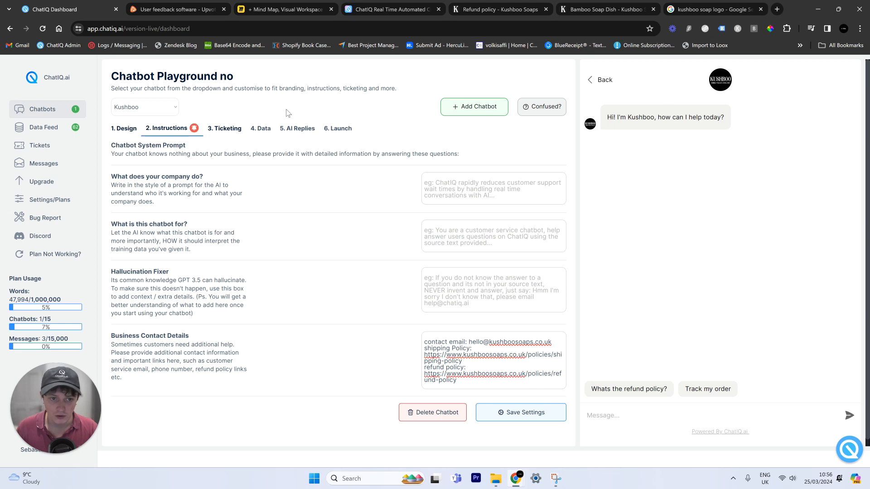
click(296, 129)
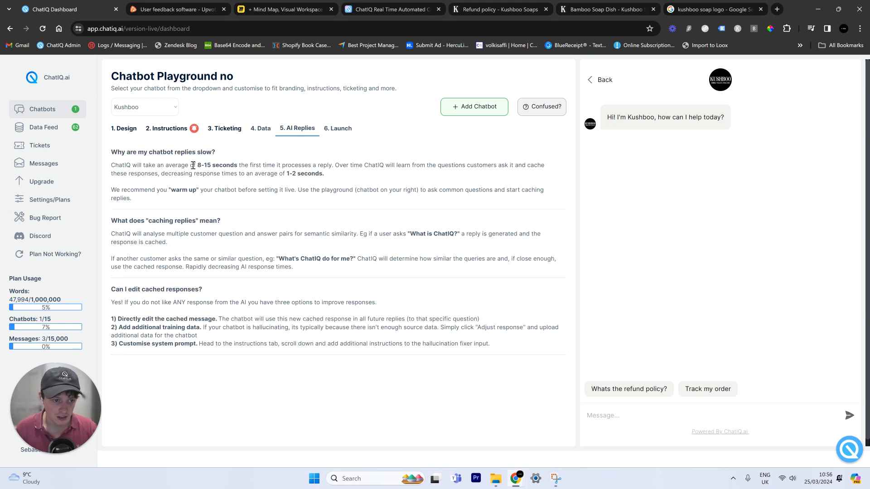
- Ask the preview bot 'Whats the refund policy?' and get a reply linking the refund policy page
drag(212, 166, 212, 167)
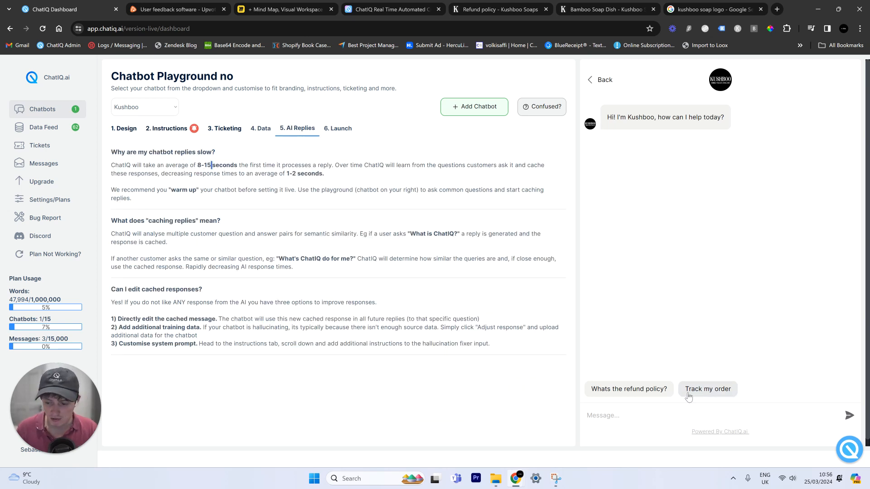
click(667, 397)
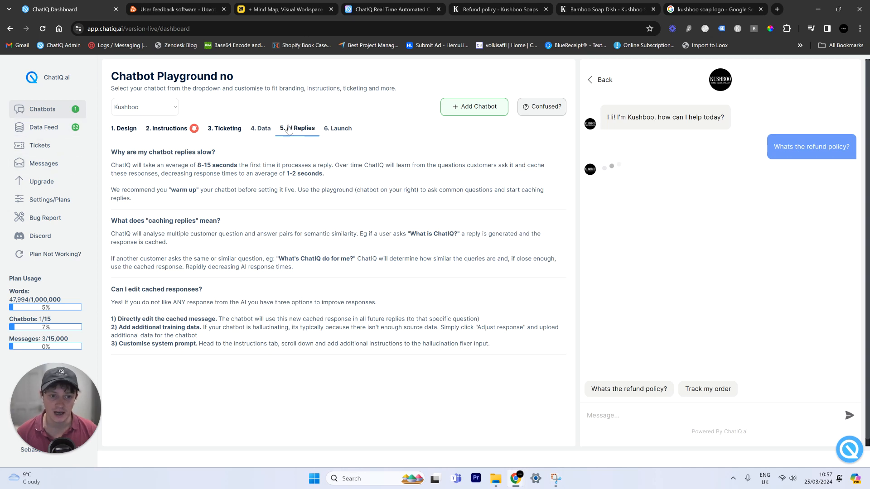
click(263, 130)
scroll(328, 300, down, 6)
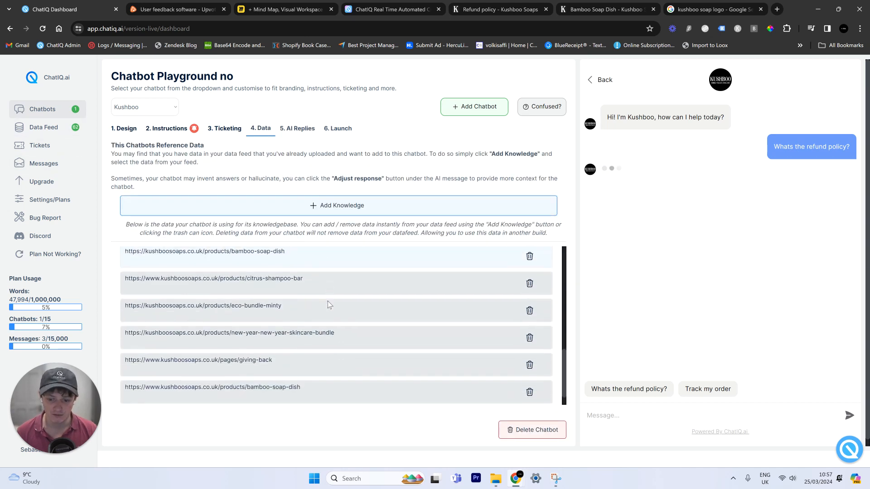
scroll(327, 296, down, 10)
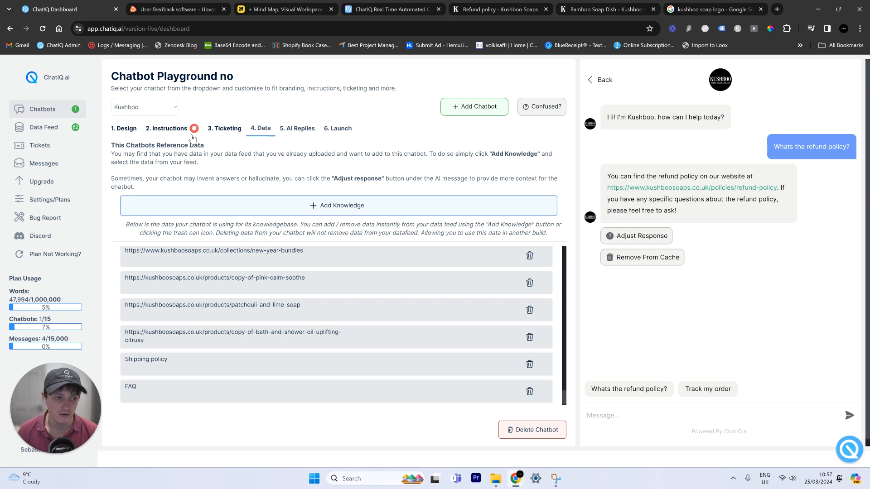
click(169, 128)
- Inspect the cached refund reply, then ask 'Track my order' and get the tracking-number or support-ticket answer
drag(471, 381, 424, 378)
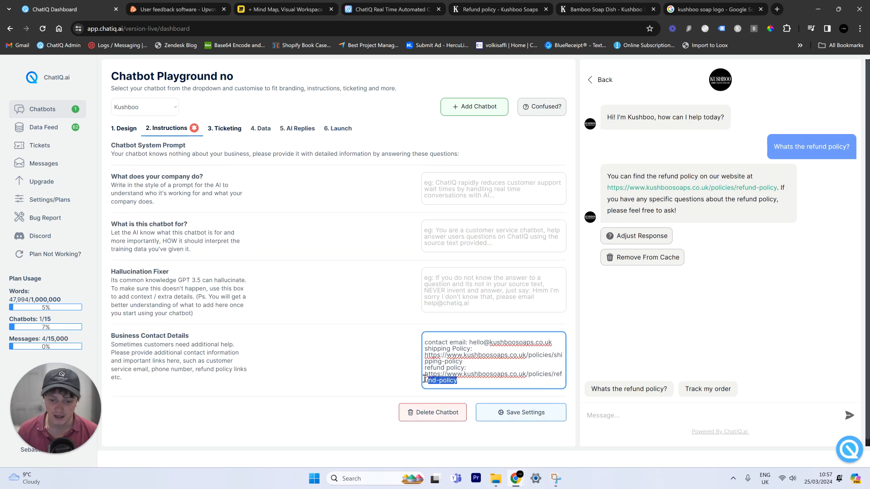
click(659, 208)
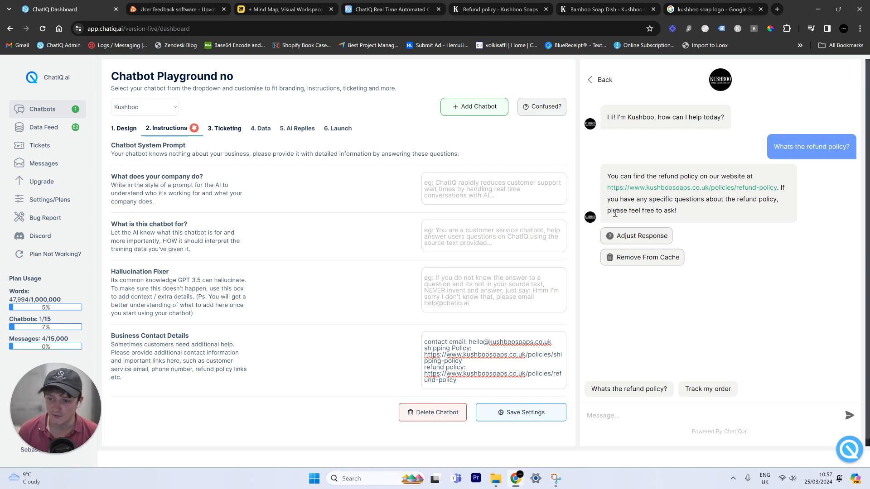
click(633, 236)
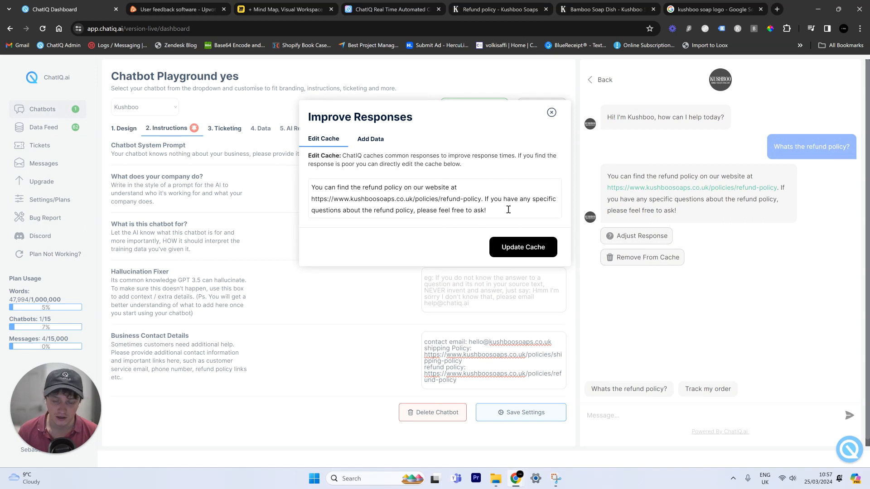
click(551, 113)
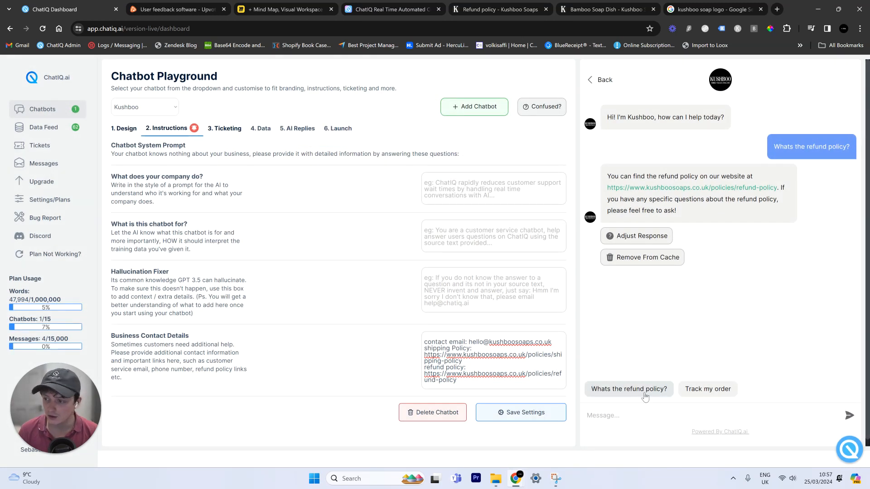
click(711, 389)
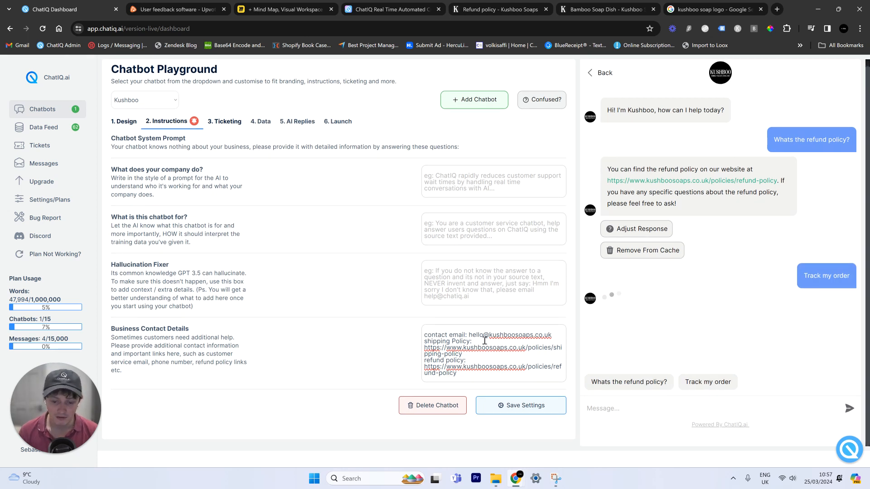
scroll(357, 202, up, 1)
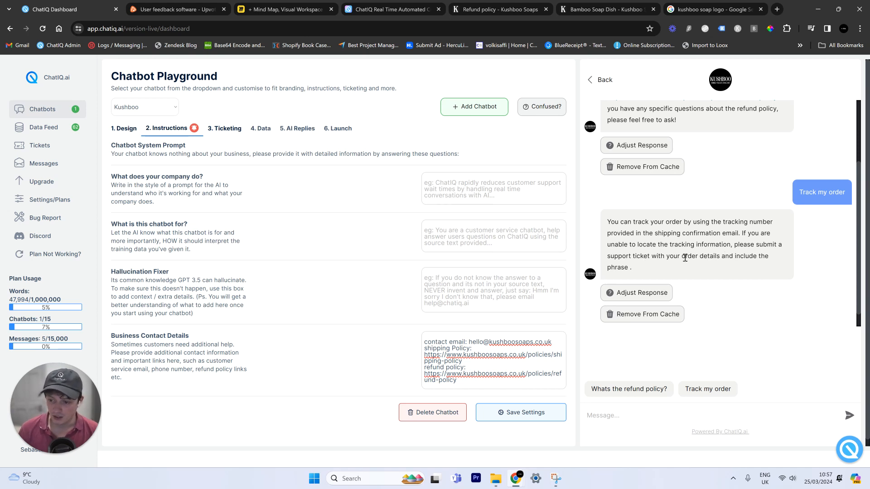
- Delete the extra wording so the cached 'Track my order' reply ends with 'cmd handoff', and update the cache
click(650, 292)
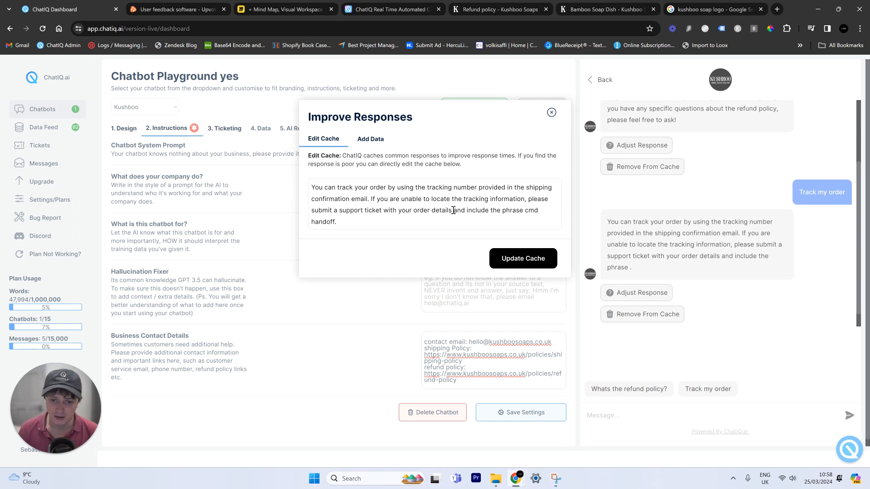
click(469, 223)
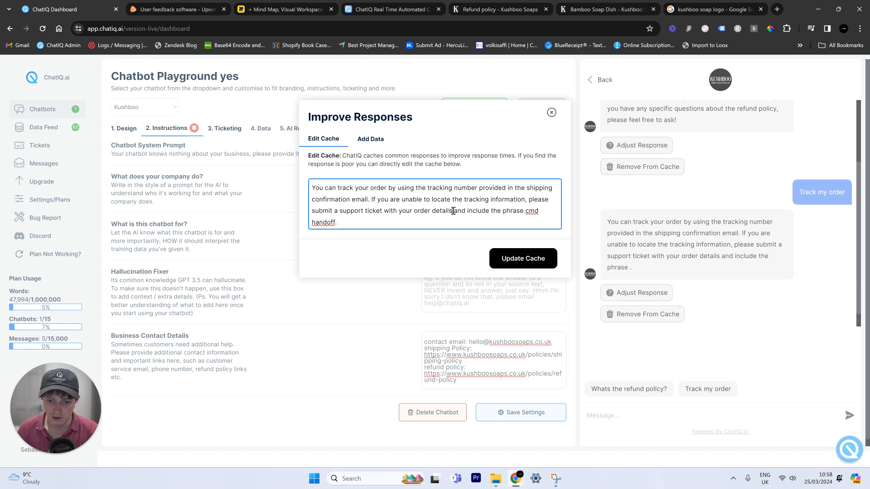
drag(453, 211, 467, 224)
key(BackSpace)
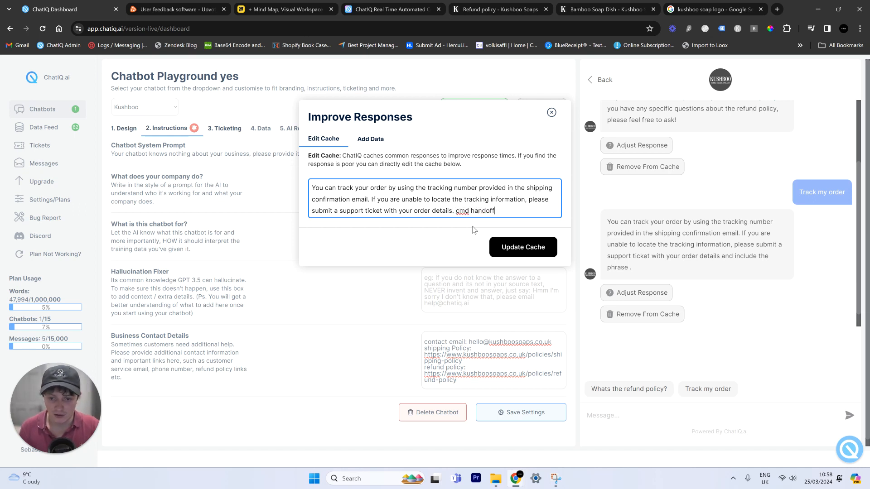
click(521, 247)
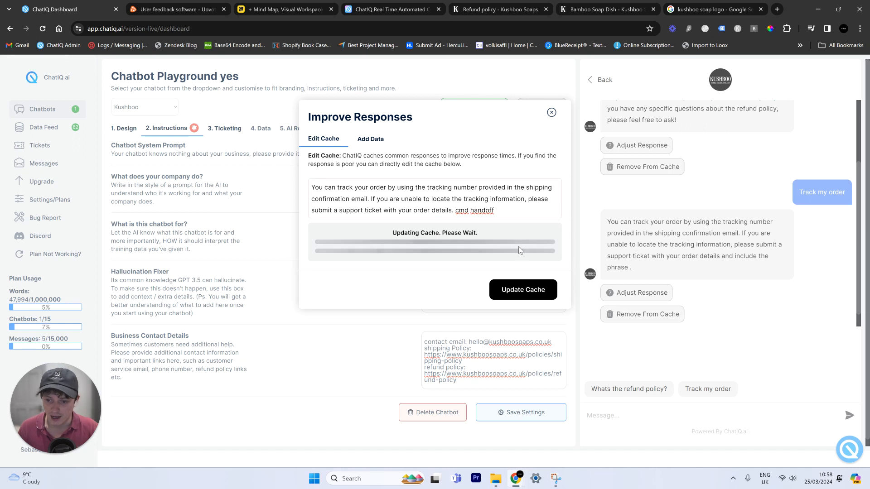
click(550, 112)
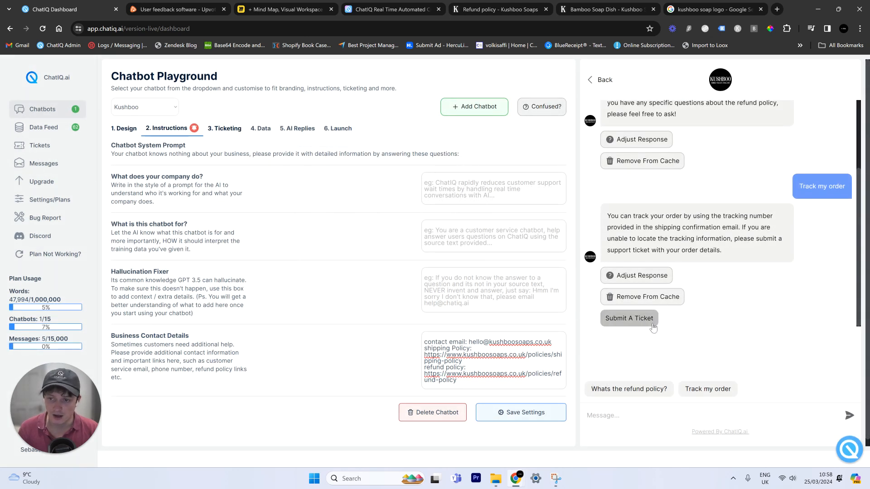
scroll(756, 285, up, 2)
scroll(753, 263, down, 2)
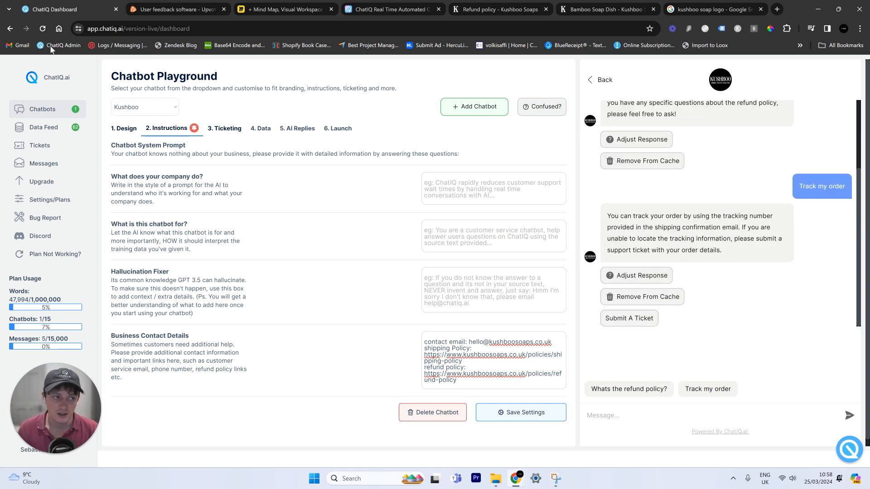
- Set the user bubble colour to black, save the settings, and re-ask 'Track my order' in the preview
click(42, 29)
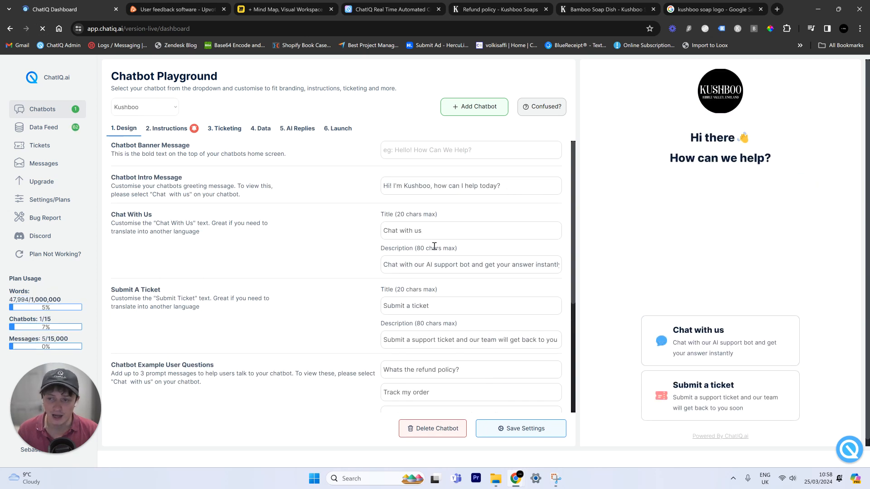
click(702, 328)
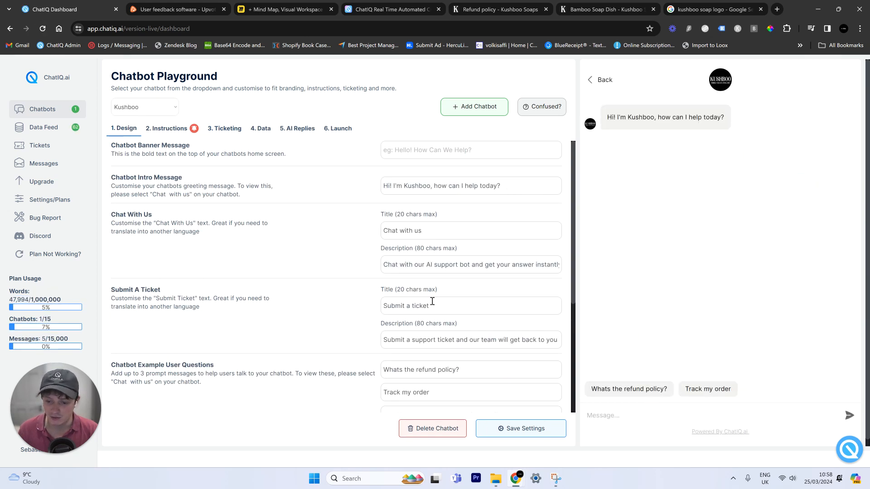
scroll(432, 301, down, 3)
scroll(528, 332, down, 1)
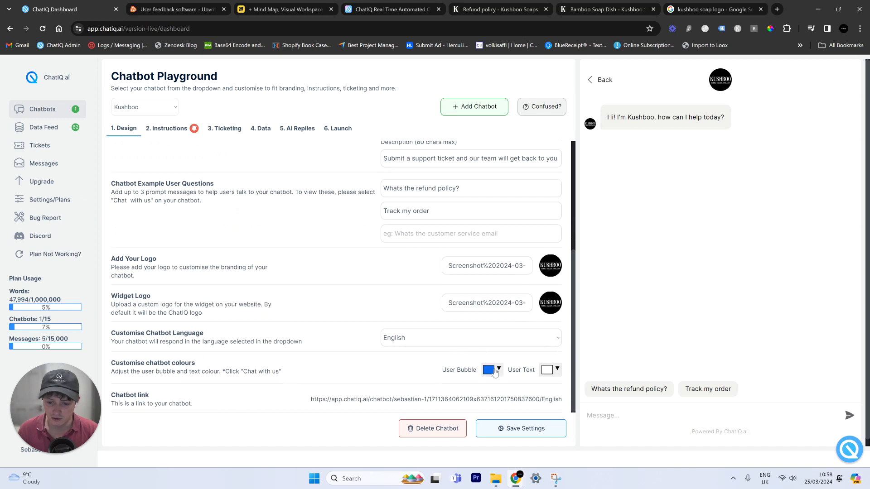
click(491, 369)
click(553, 352)
drag(526, 422, 528, 426)
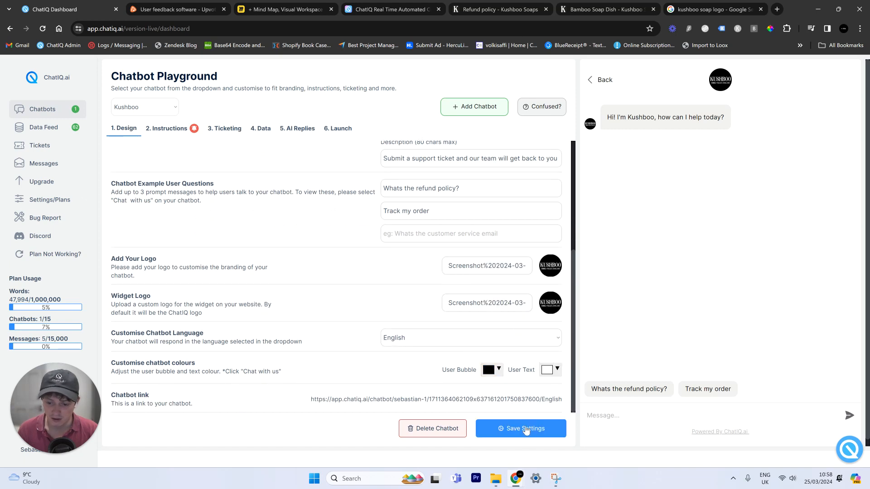
click(706, 393)
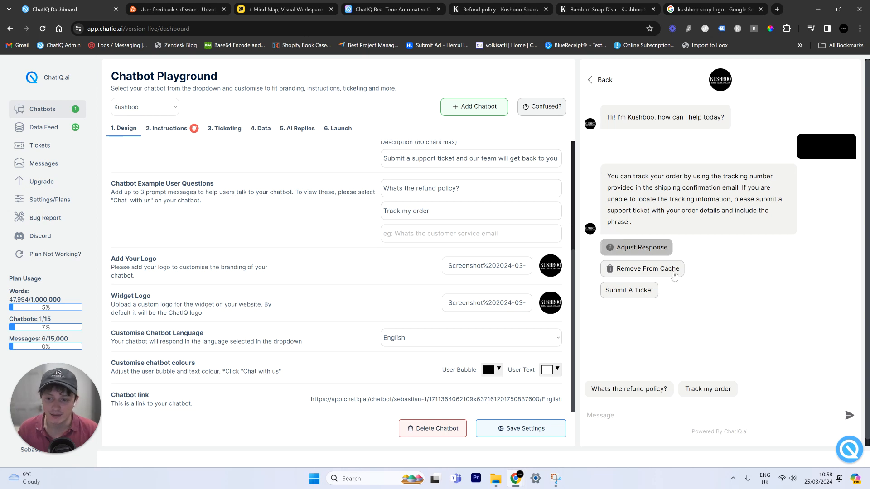
- Open the ticket form showing Question, Suggestion and Account categories, then re-ask 'Whats the refund policy?'
click(634, 291)
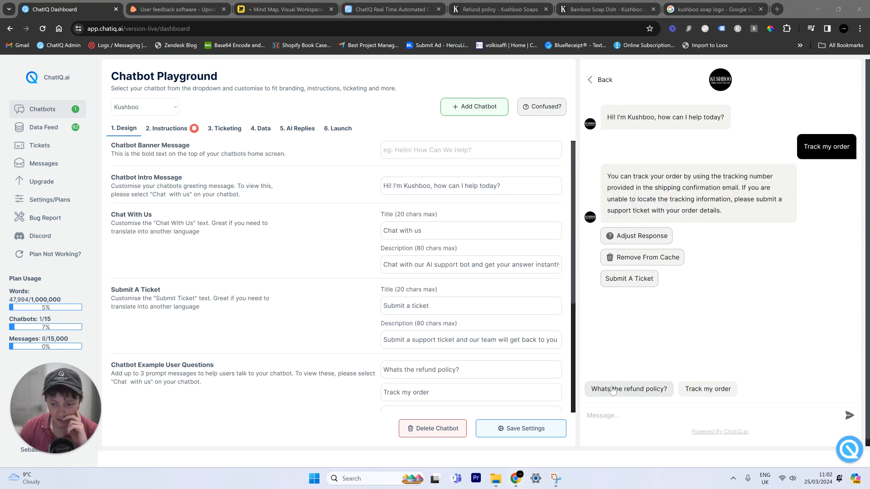
click(633, 391)
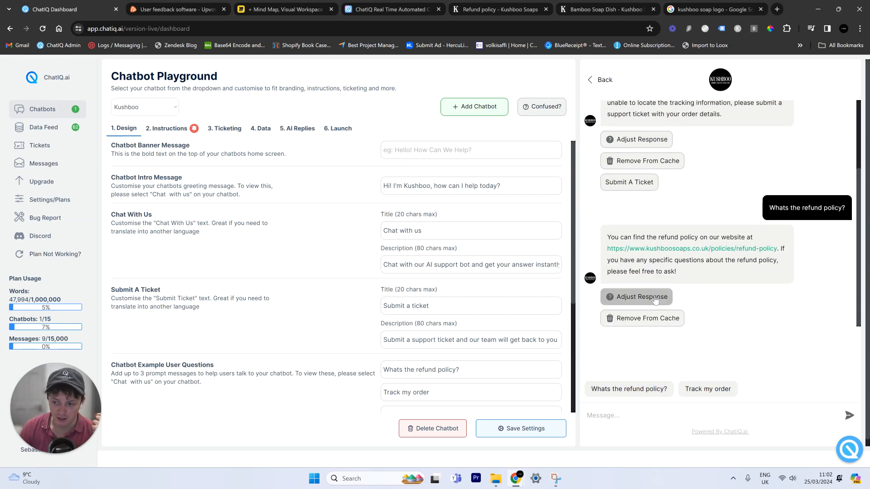
- Ask the preview bot 'recommend me a random product?'
scroll(687, 224, up, 2)
scroll(687, 224, up, 1)
scroll(684, 220, down, 3)
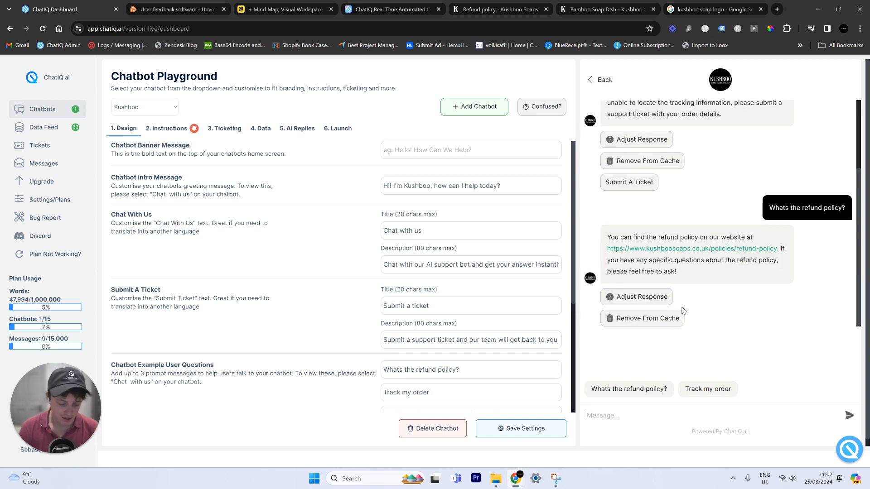
text(r)
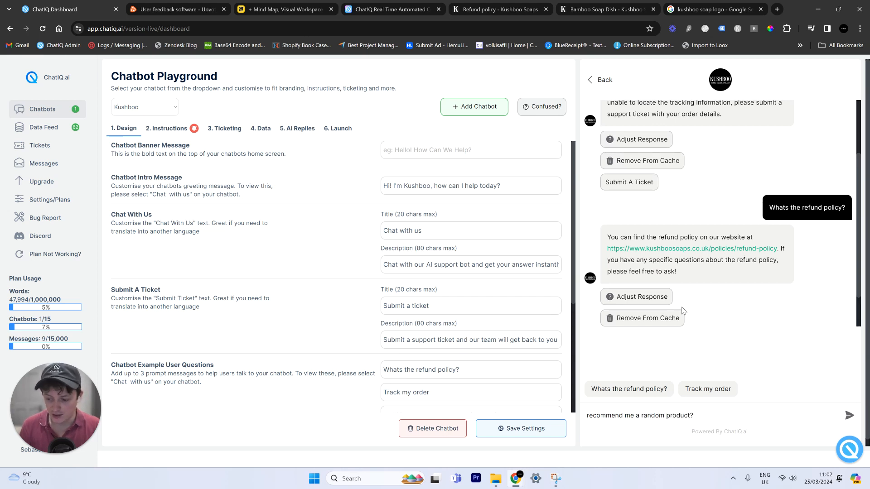
key(Return)
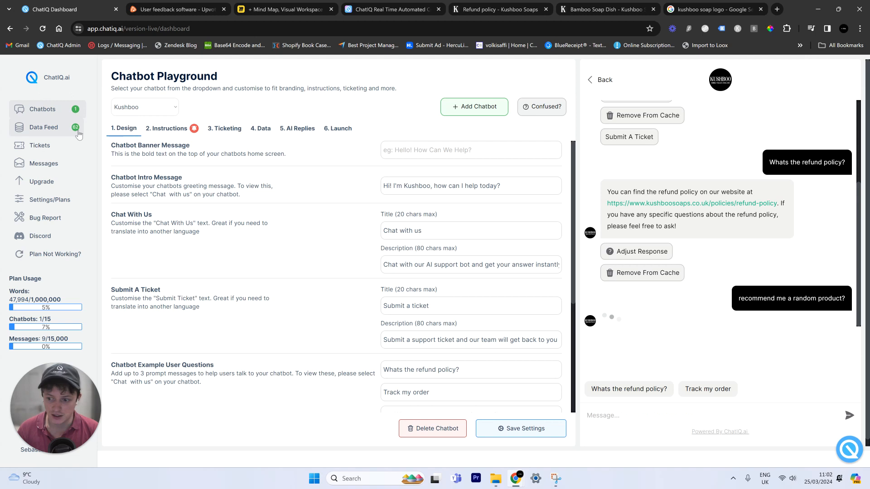
- Scroll the Data tab's product URL list and check the suggested Lavender and Lemon Bath Soak Milk Bottle (300g)
click(270, 129)
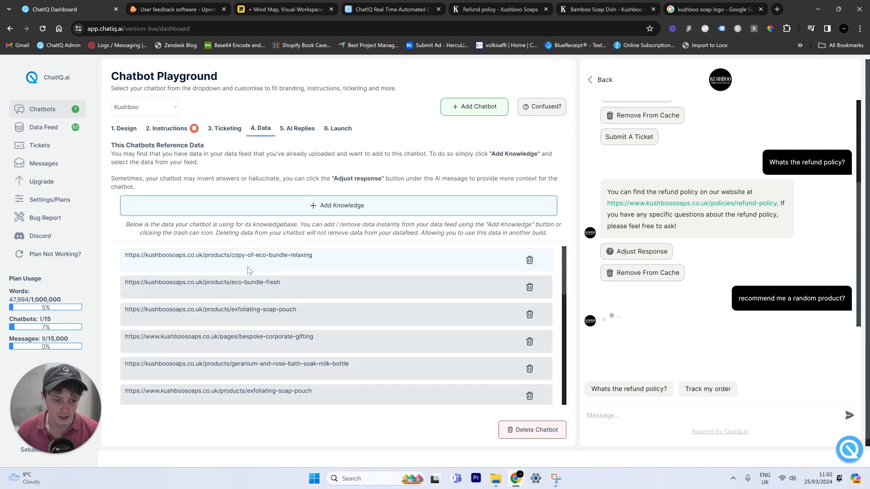
scroll(220, 263, down, 8)
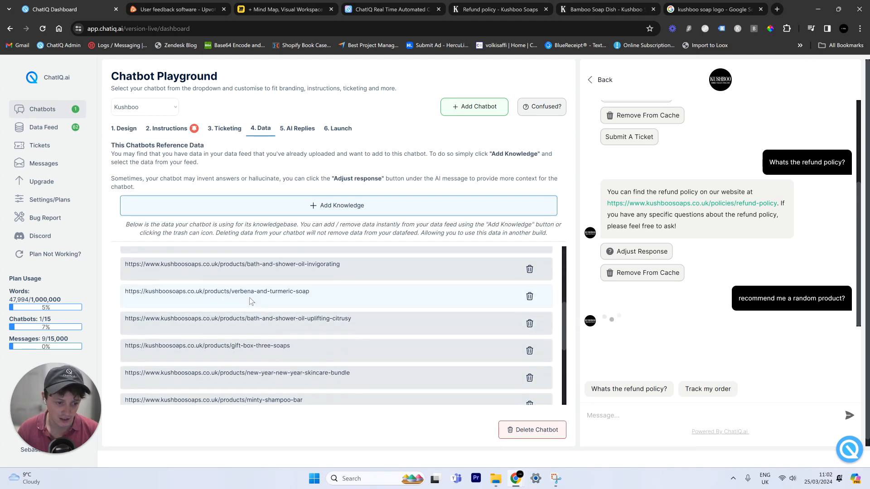
scroll(273, 317, down, 6)
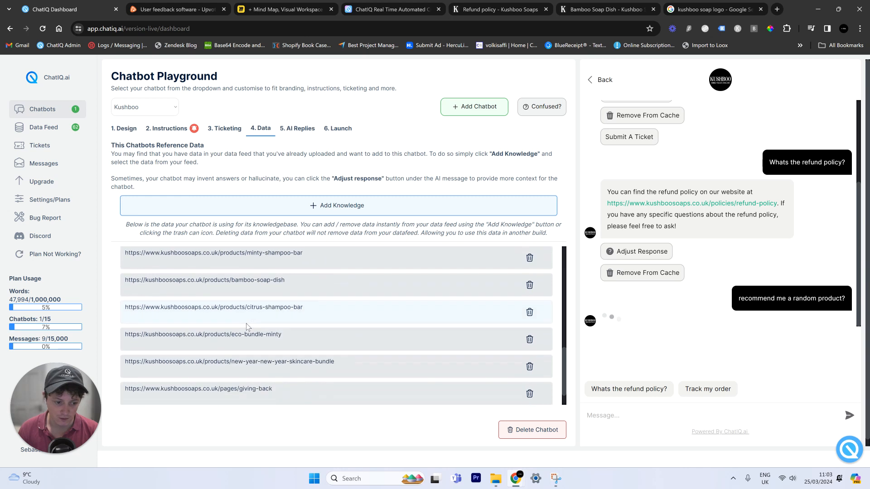
scroll(245, 325, down, 2)
scroll(303, 317, down, 3)
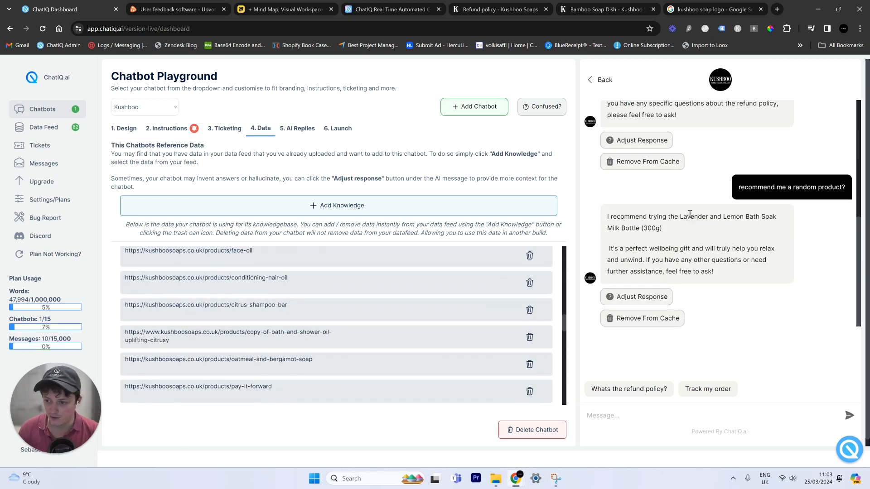
drag(620, 232, 659, 248)
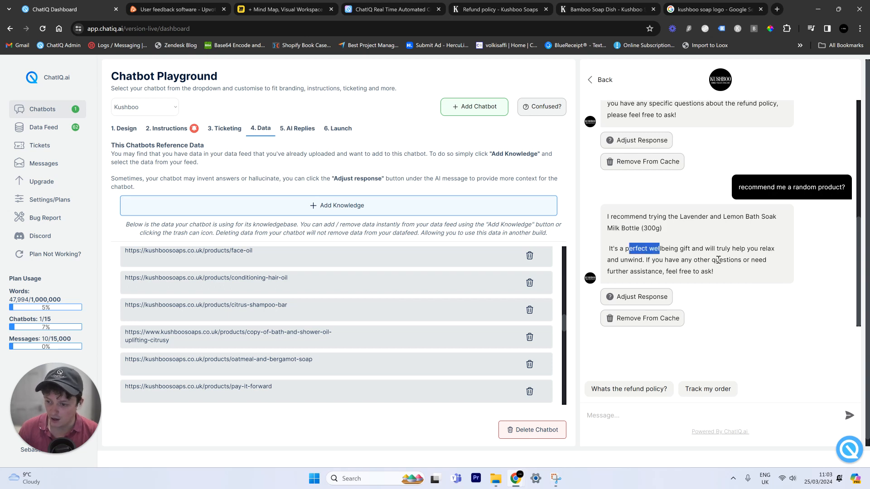
click(625, 419)
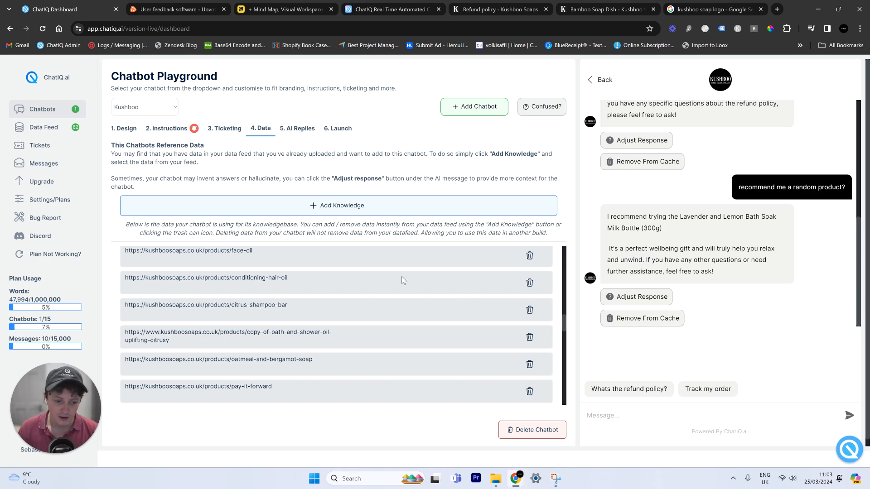
- On the Kushboo site, view the SHOP All products grid and the Select Your Soaps Gift Box page, then return to ChatIQ
click(498, 10)
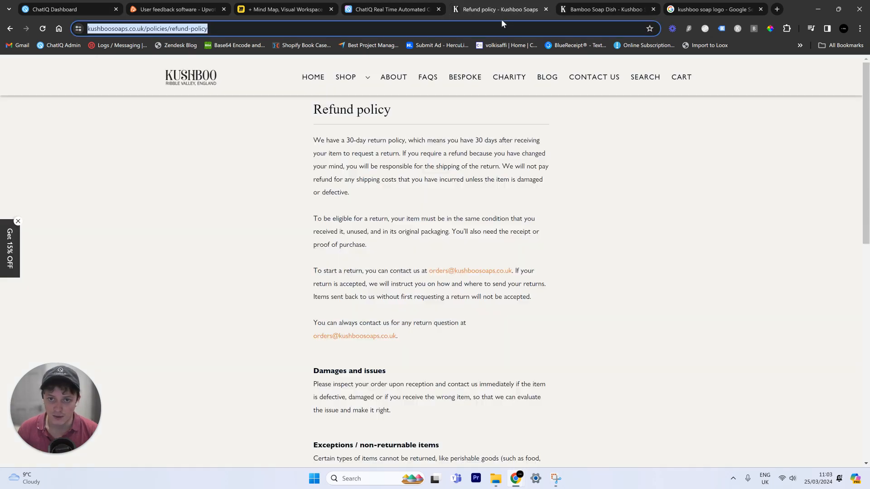
click(346, 77)
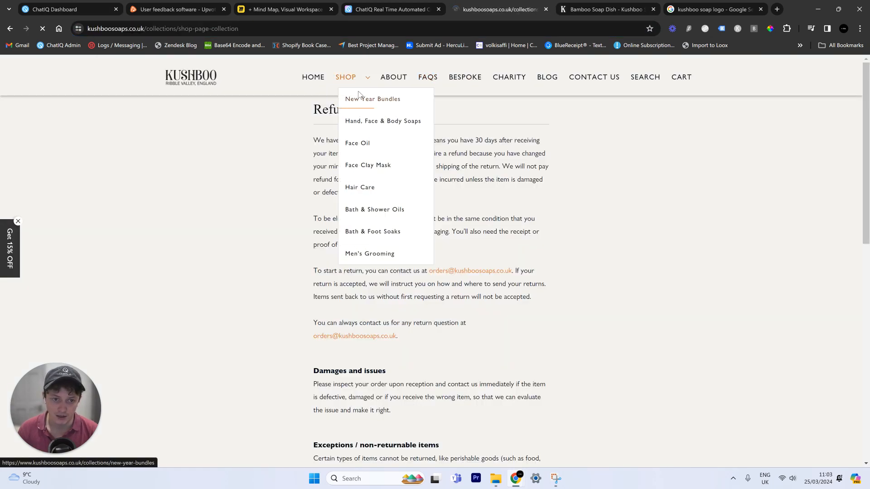
scroll(362, 337, down, 2)
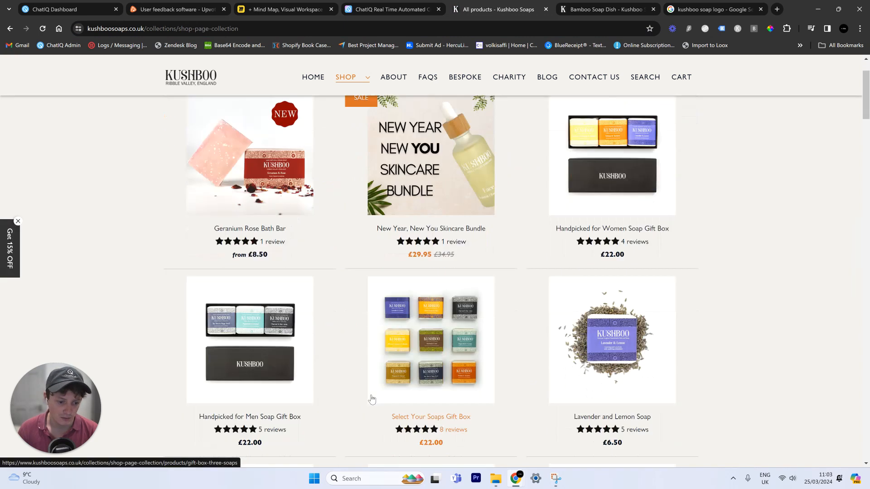
scroll(609, 262, up, 2)
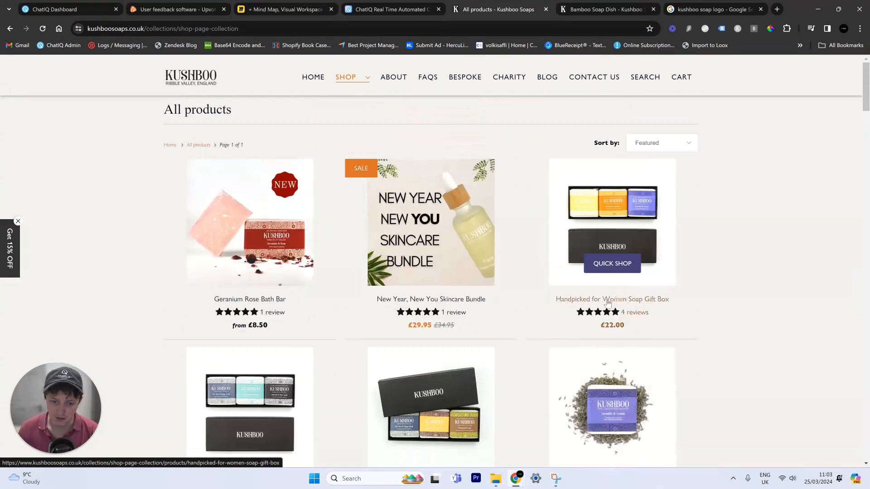
click(227, 233)
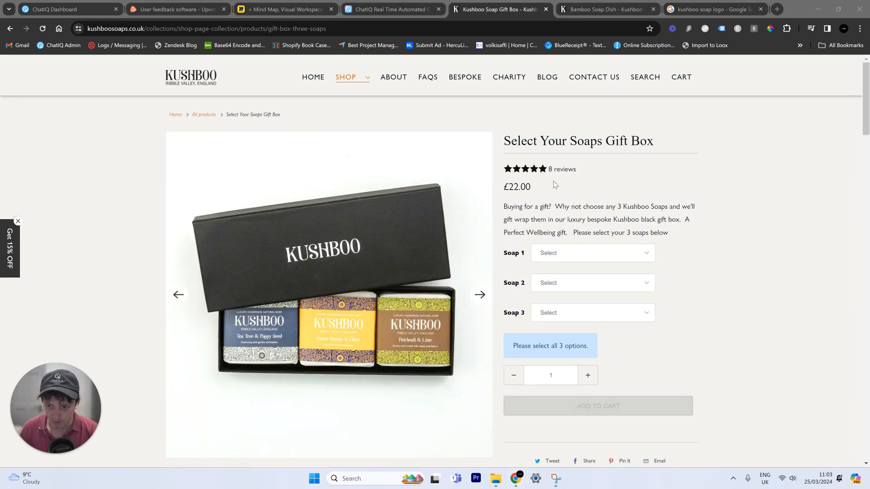
key(alt+Left)
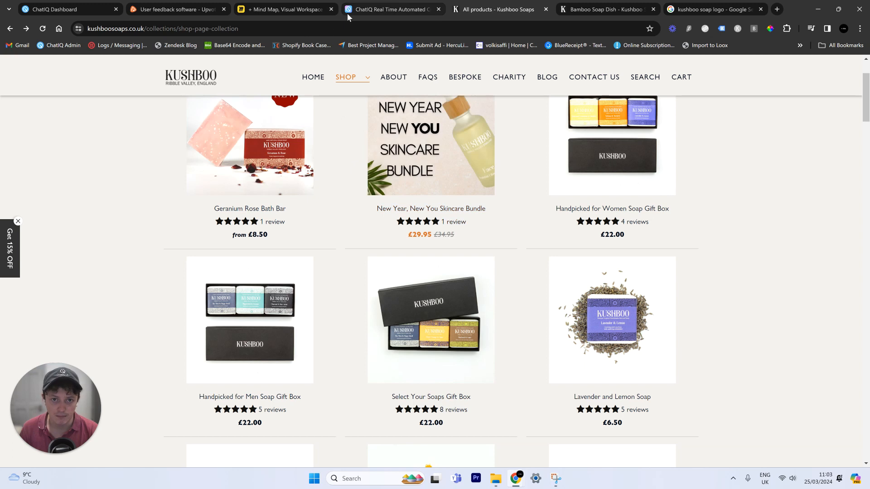
click(104, 9)
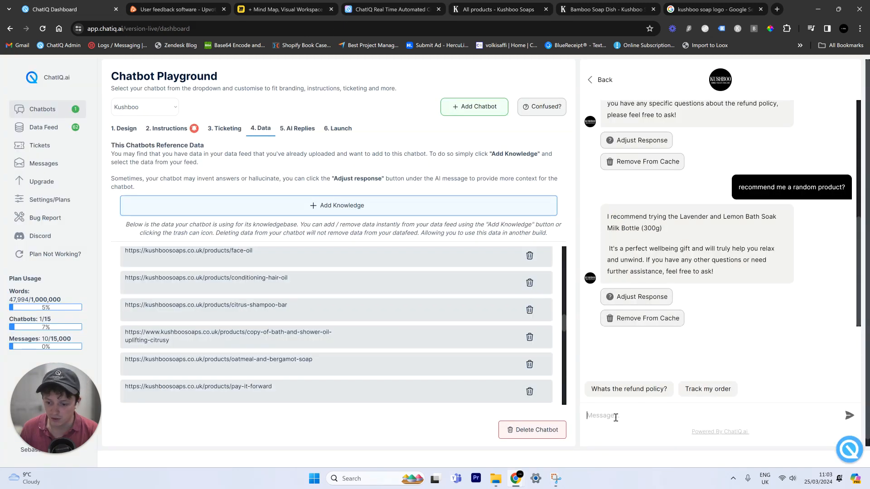
- Ask the preview bot 'do you have any gift boxes' and get the Select Your Soaps and Handpicked for Women boxes
text(do you )
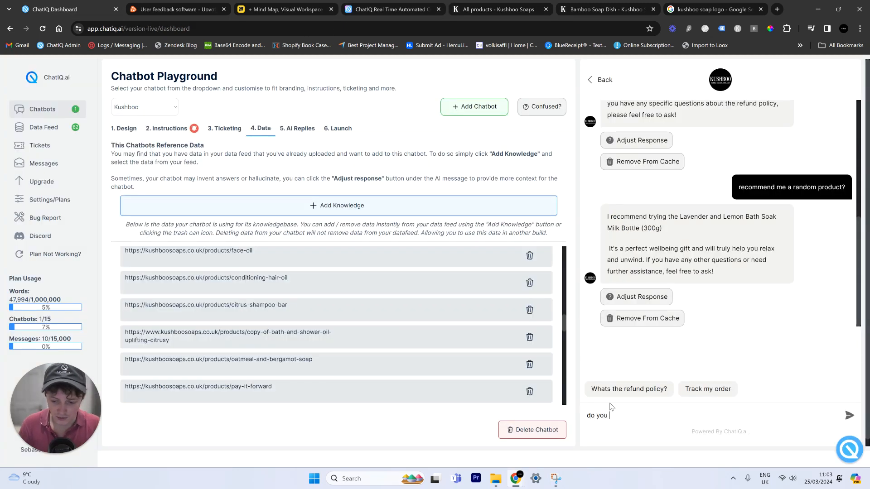
text(have any gf)
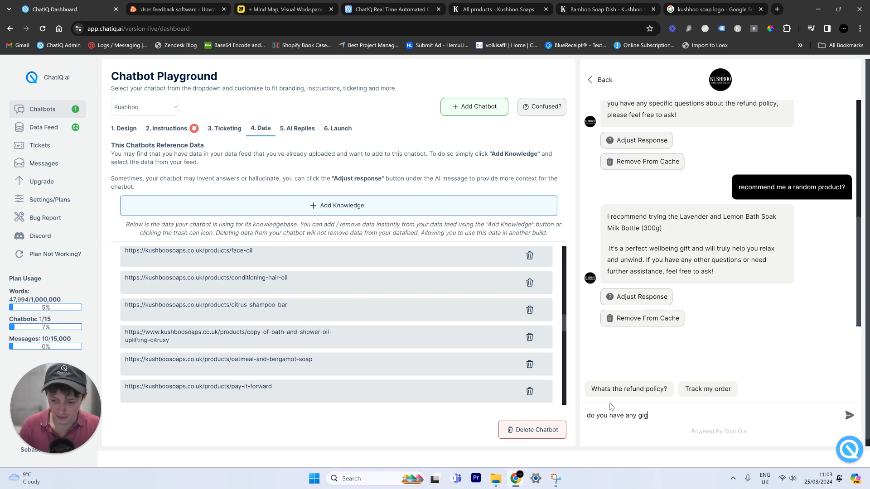
key(BackSpace)
text(ift )
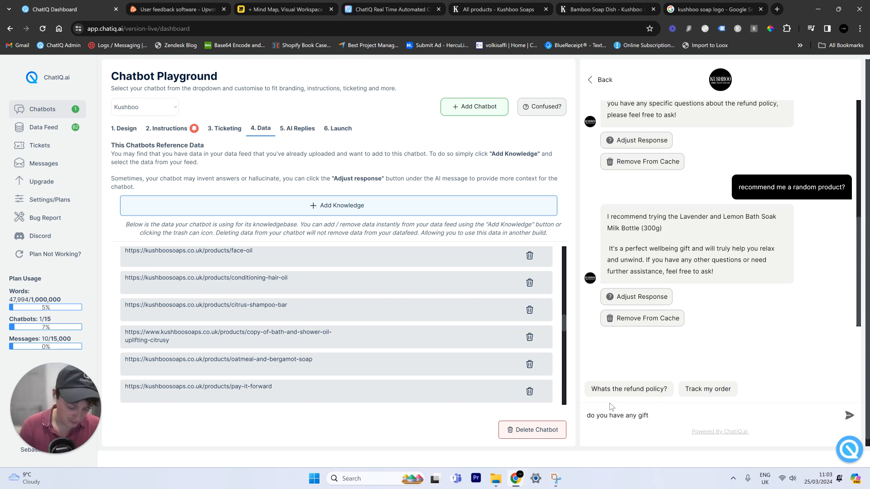
text(boxes)
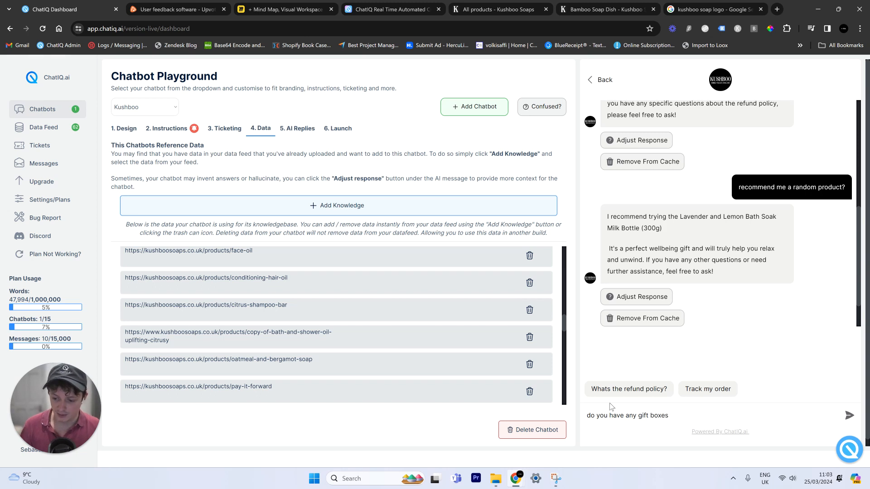
key(Return)
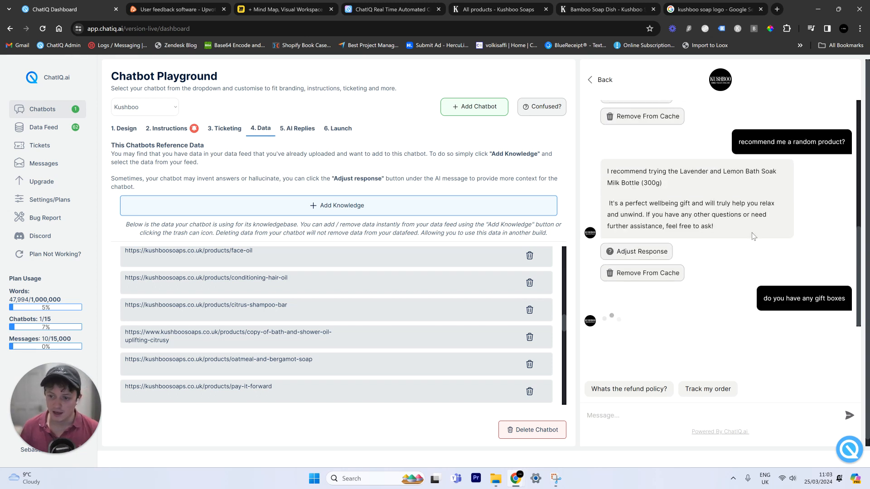
scroll(312, 274, down, 5)
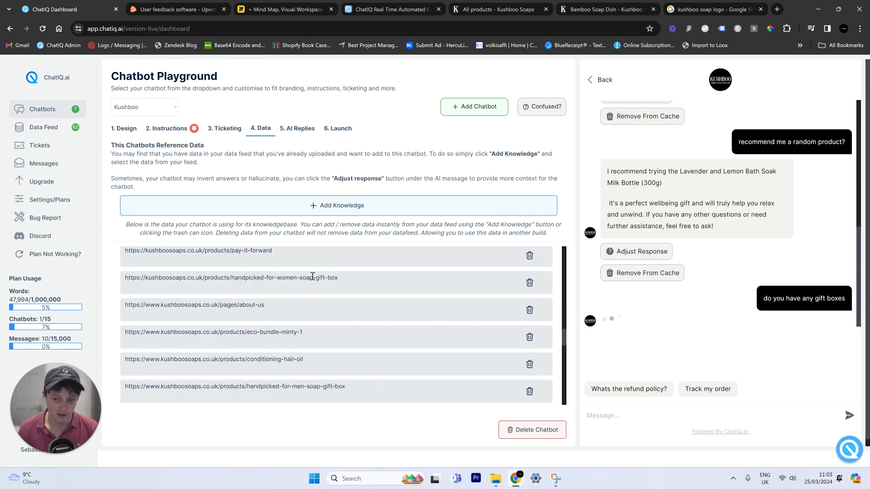
scroll(313, 281, down, 5)
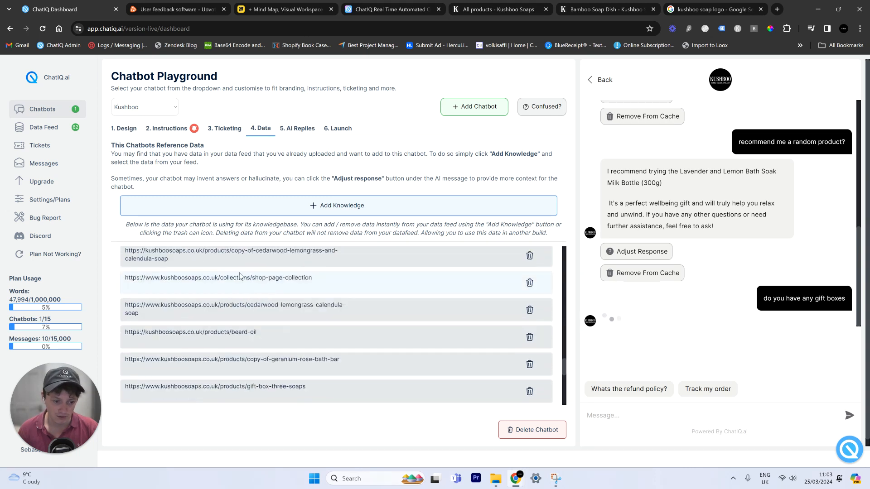
scroll(272, 283, down, 5)
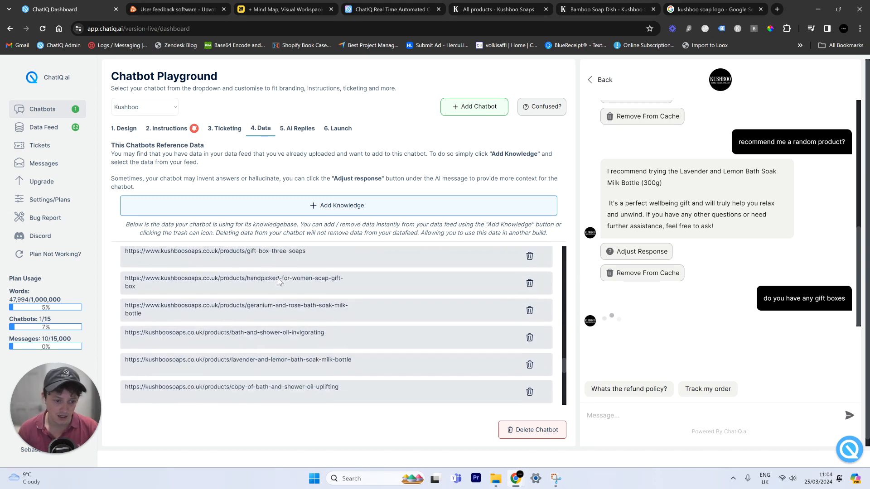
scroll(277, 281, down, 5)
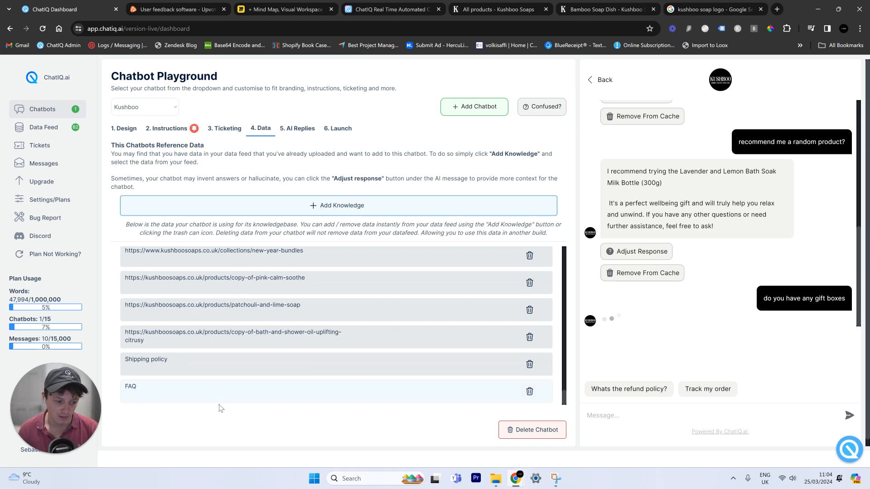
scroll(226, 390, up, 10)
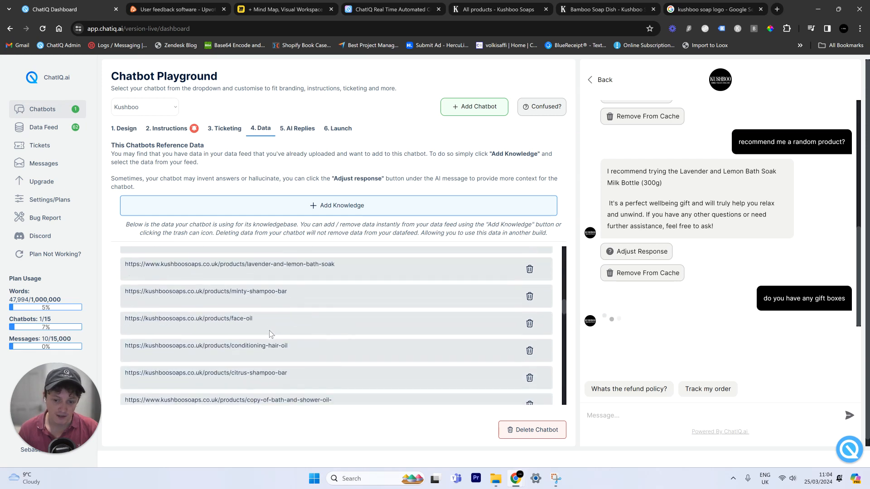
scroll(269, 330, up, 5)
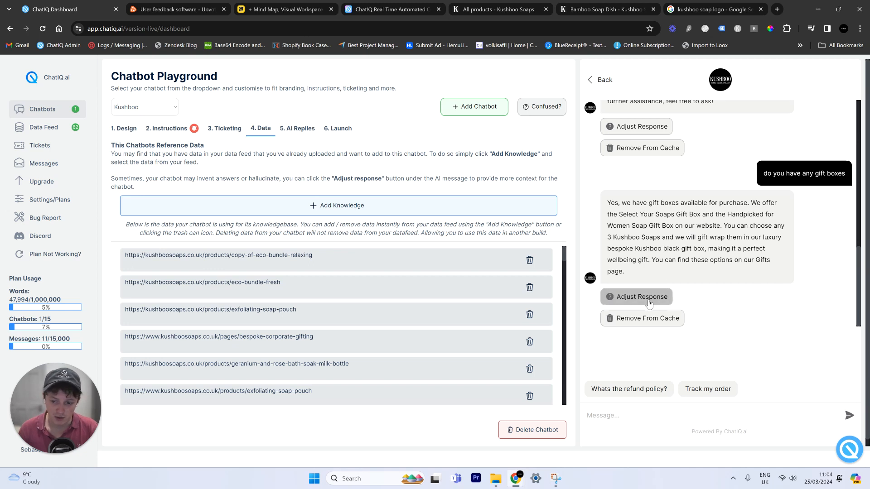
- Open the cached answer to the gift boxes question for editing via Adjust Response
drag(648, 300, 692, 235)
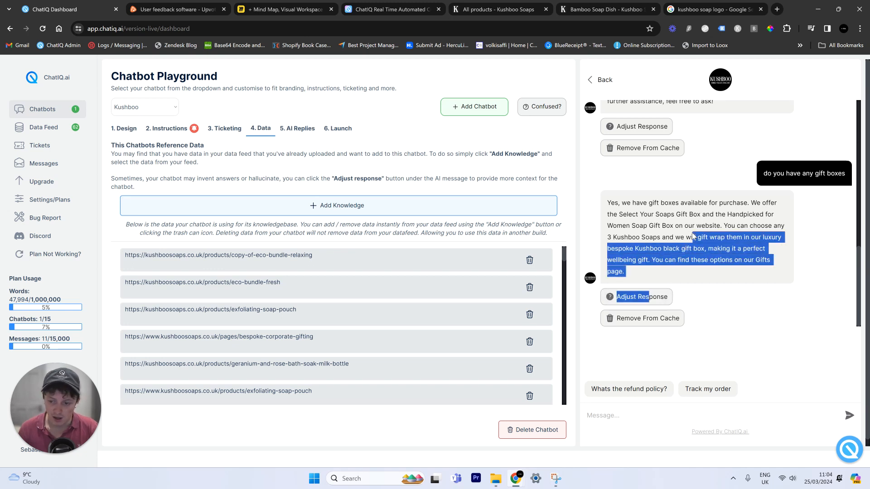
click(694, 223)
triple_click(770, 180)
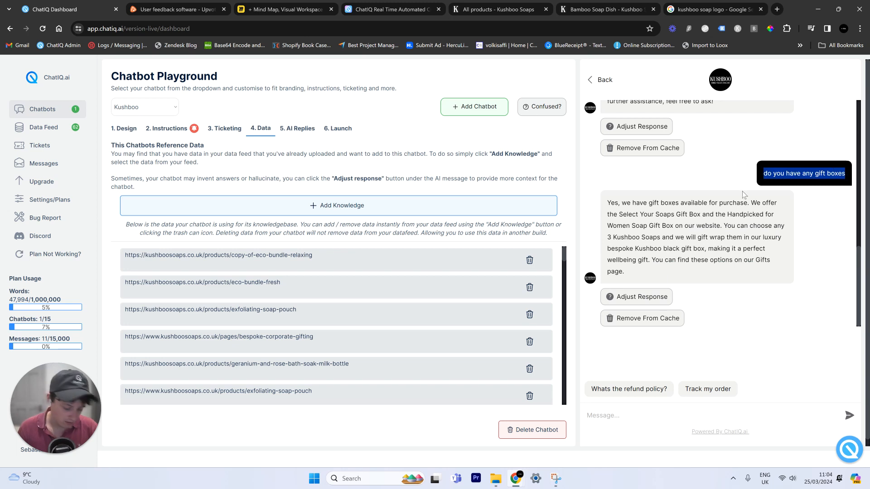
click(653, 297)
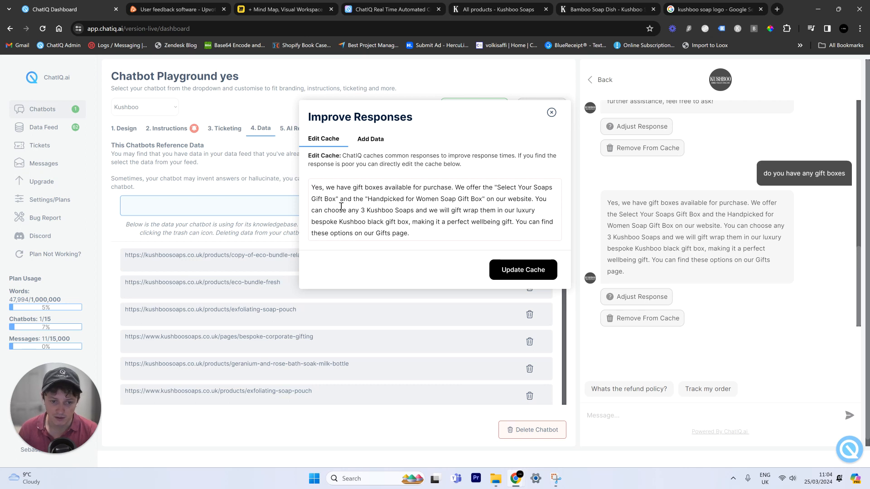
- Search the Kushboo shop for 'Select Your Soaps Gift Box' and copy its product page URL
drag(498, 187, 336, 198)
key(ctrl+c)
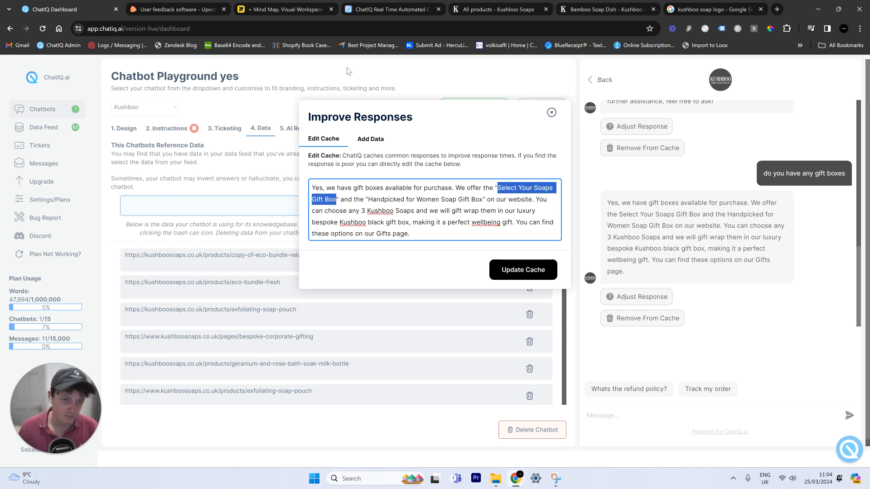
click(498, 10)
scroll(403, 121, up, 3)
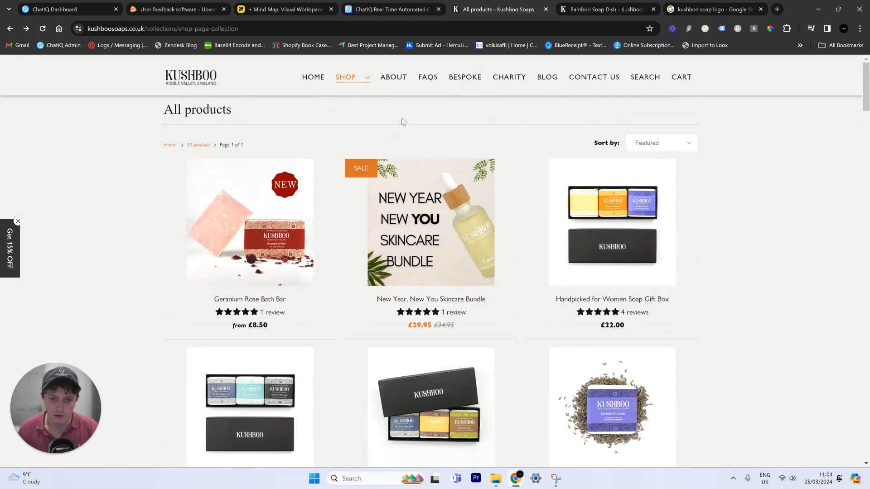
click(643, 80)
click(358, 192)
key(ctrl+v)
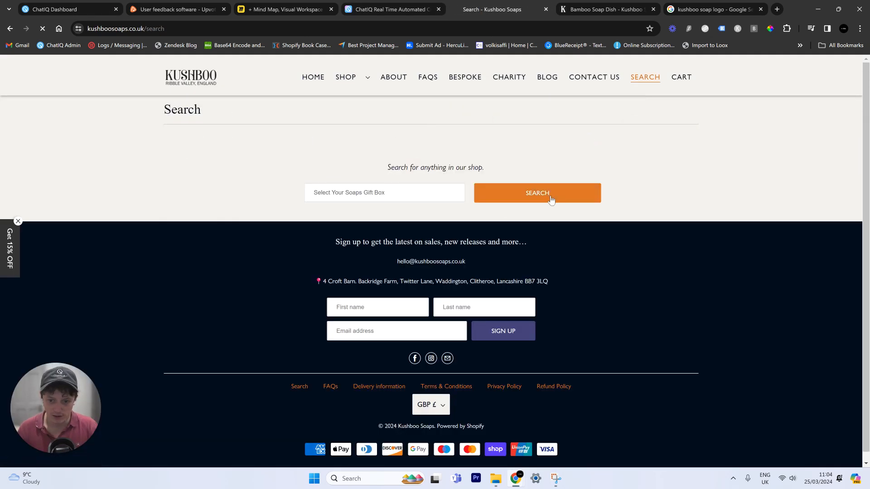
click(551, 200)
click(240, 231)
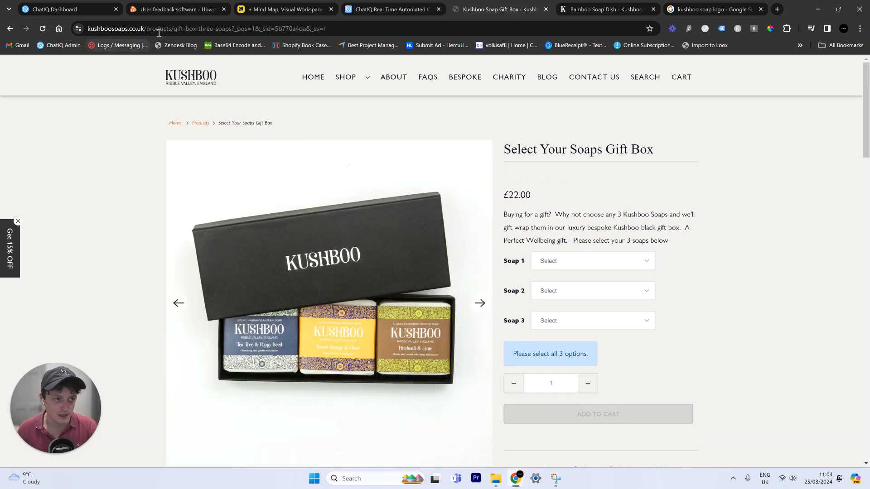
click(159, 29)
click(68, 9)
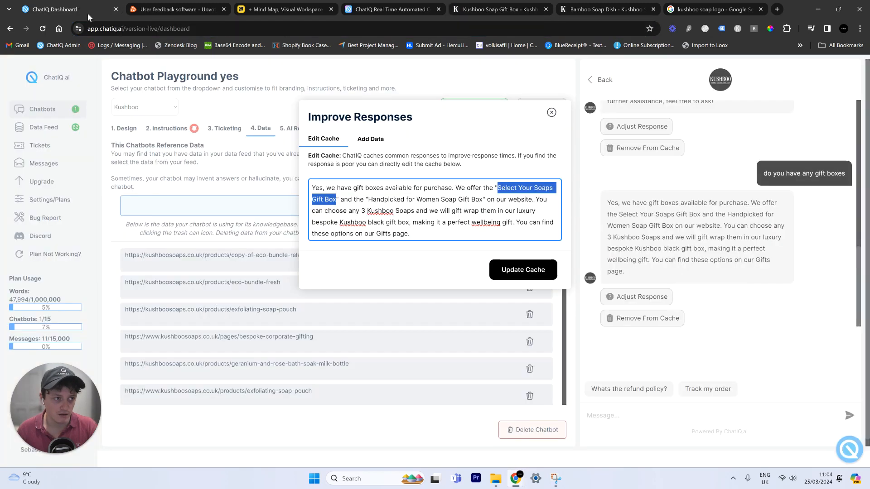
- Delete the stray character after the gift box name and the quotes around the Handpicked name
click(341, 199)
key(BackSpace)
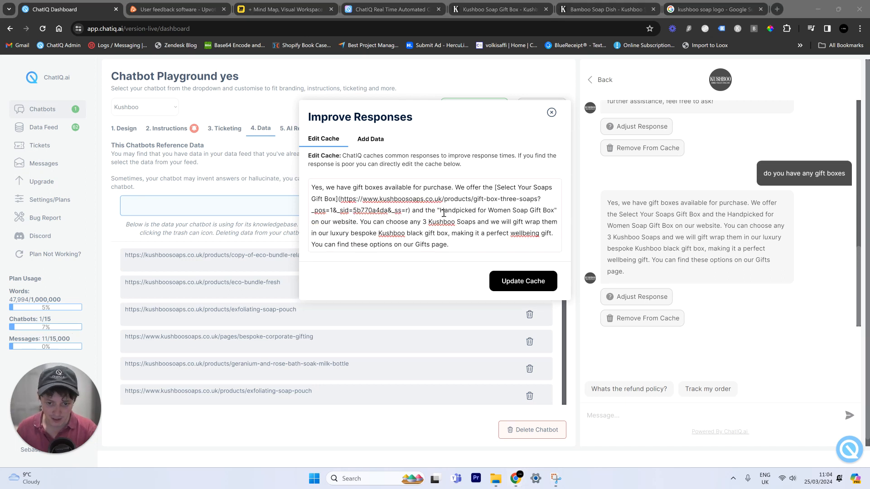
click(444, 213)
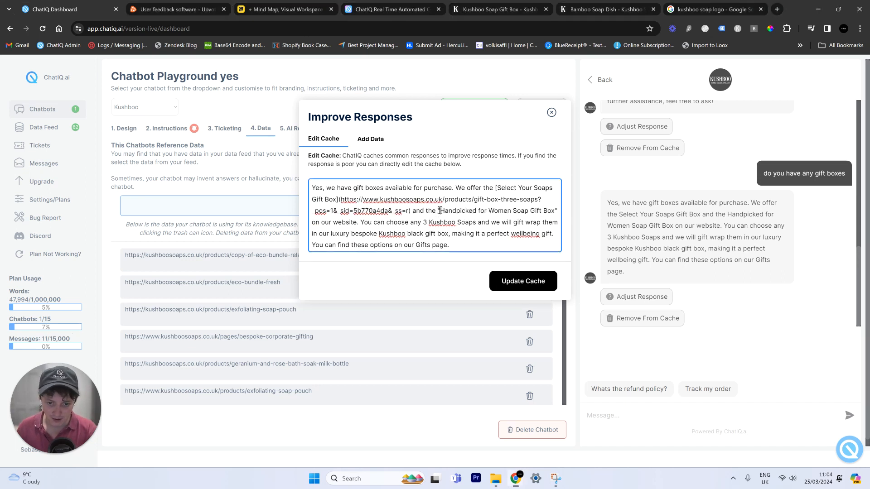
key(BackSpace)
click(555, 211)
key(BackSpace)
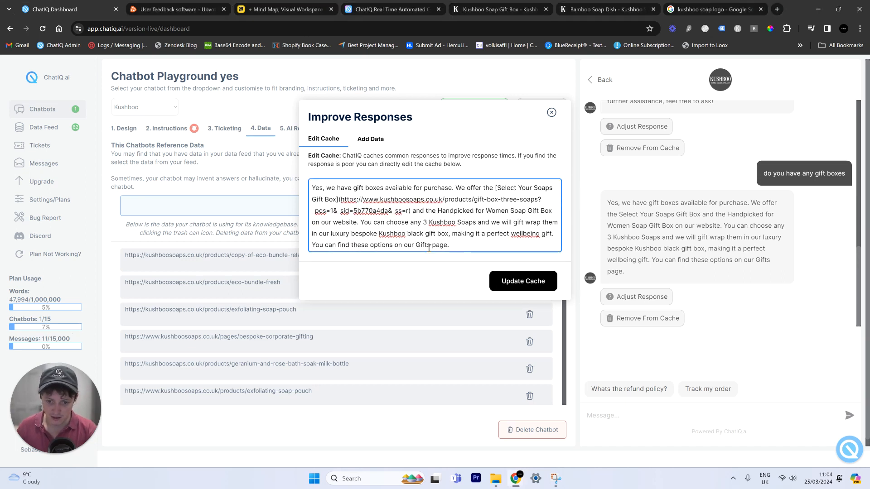
- Check the 'Select Your Soaps Gift Box' markdown link and its URL, then save with Update Cache
drag(495, 189, 338, 201)
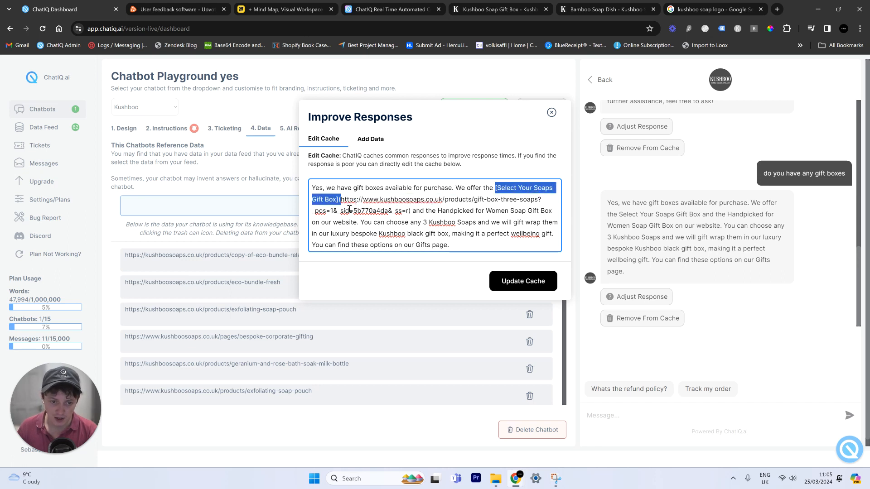
click(349, 210)
drag(409, 212, 380, 201)
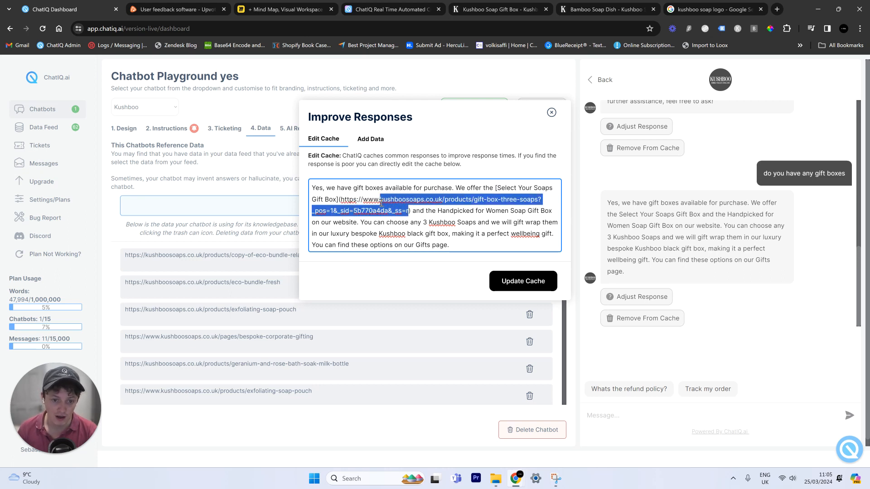
click(401, 212)
key(ctrl+a)
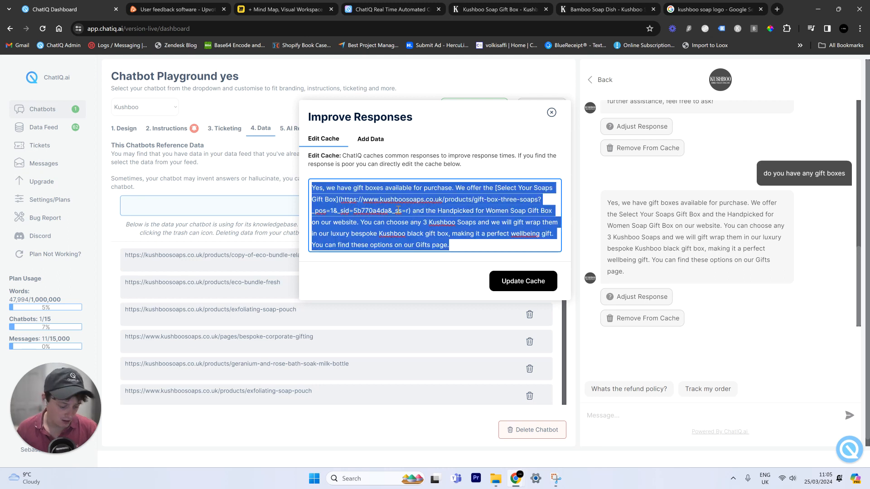
click(518, 281)
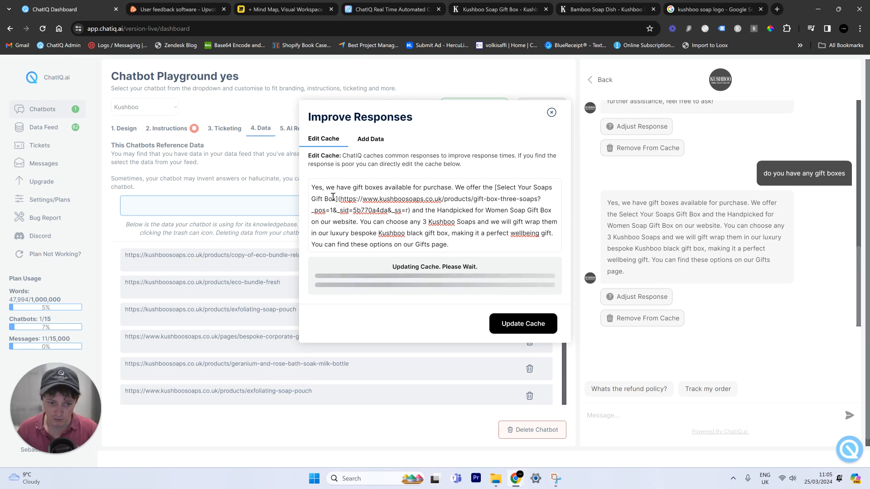
click(552, 112)
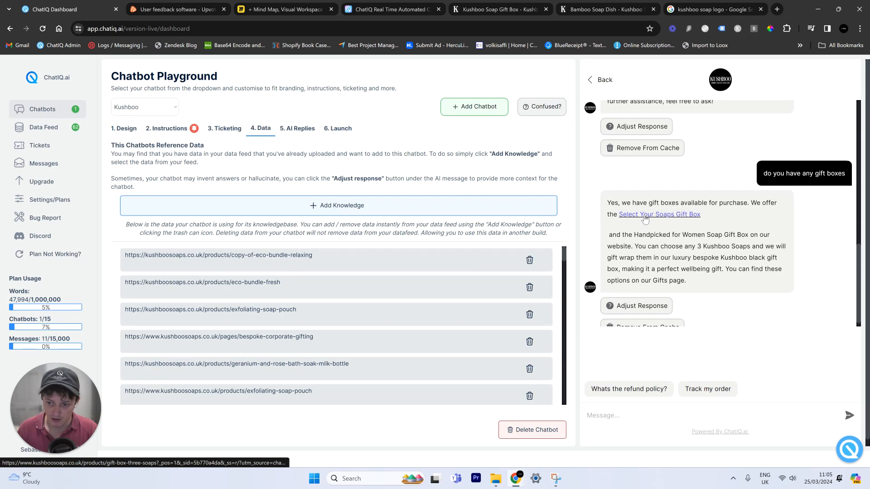
- Test the new gift box link in the bot's reply, then return to the ChatIQ dashboard
click(644, 216)
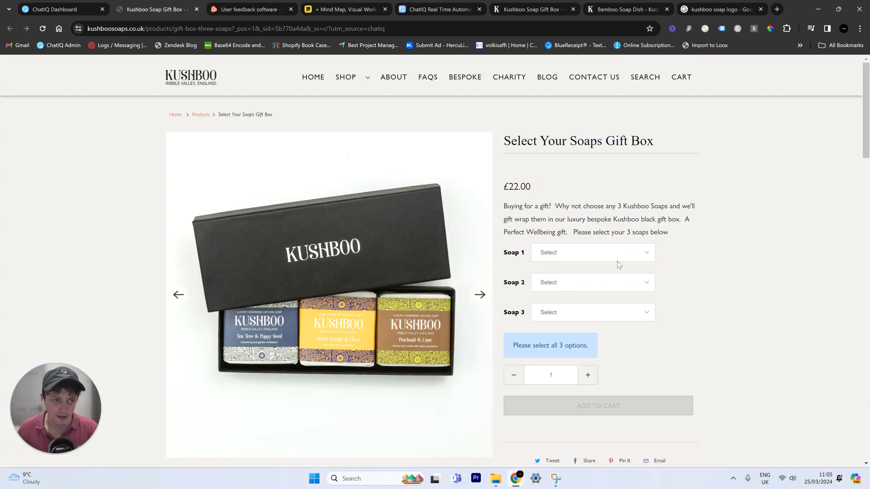
scroll(545, 161, down, 10)
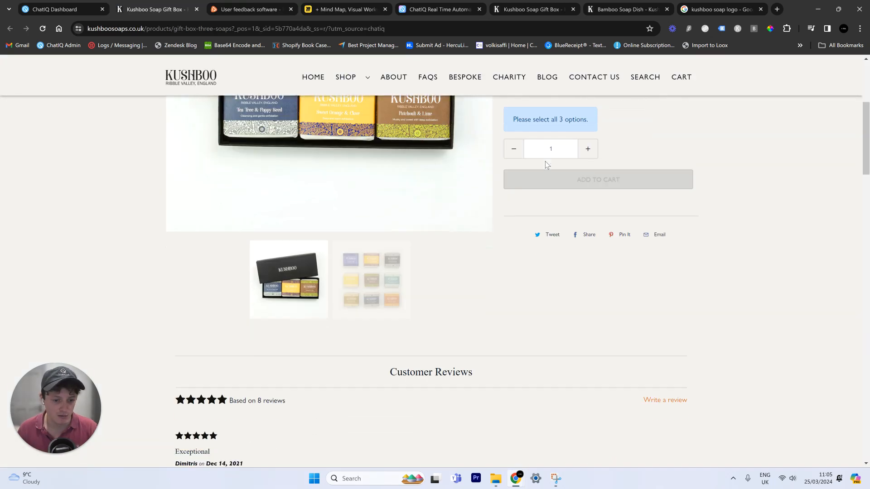
scroll(564, 201, up, 10)
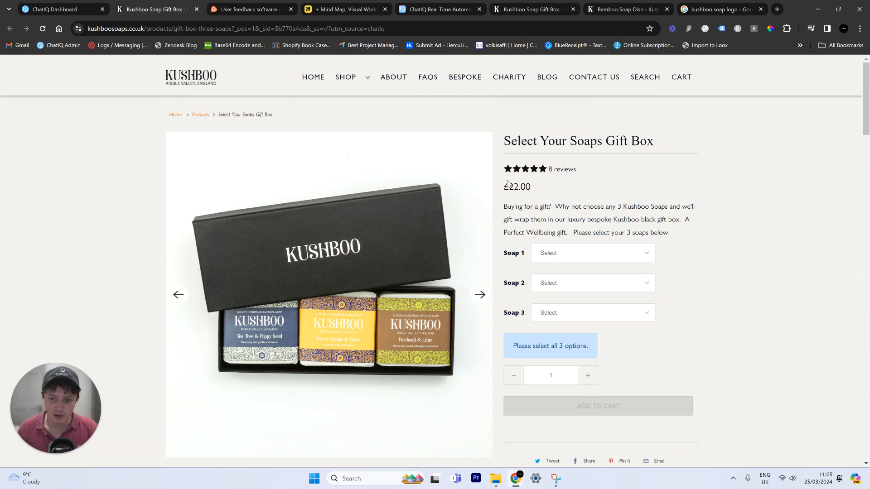
click(91, 6)
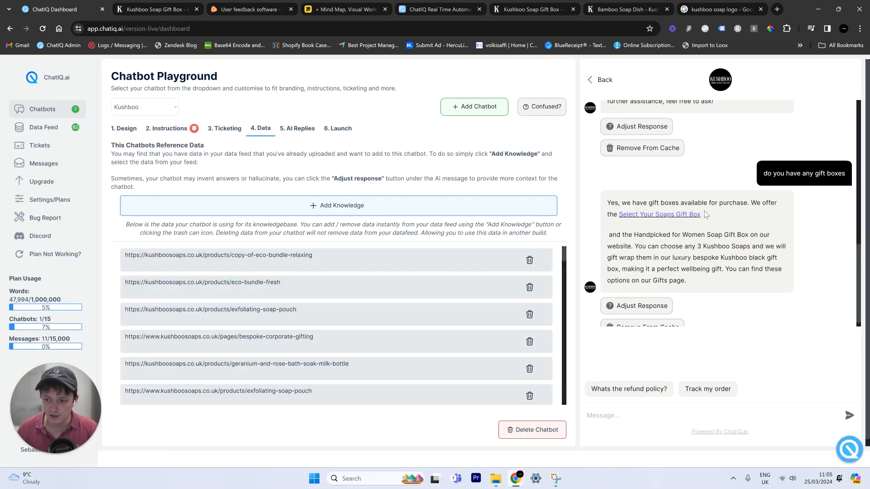
- Search the Kushboo store for 'Handpicked for Women Soap Gift Box' and copy its product URL
scroll(713, 221, down, 1)
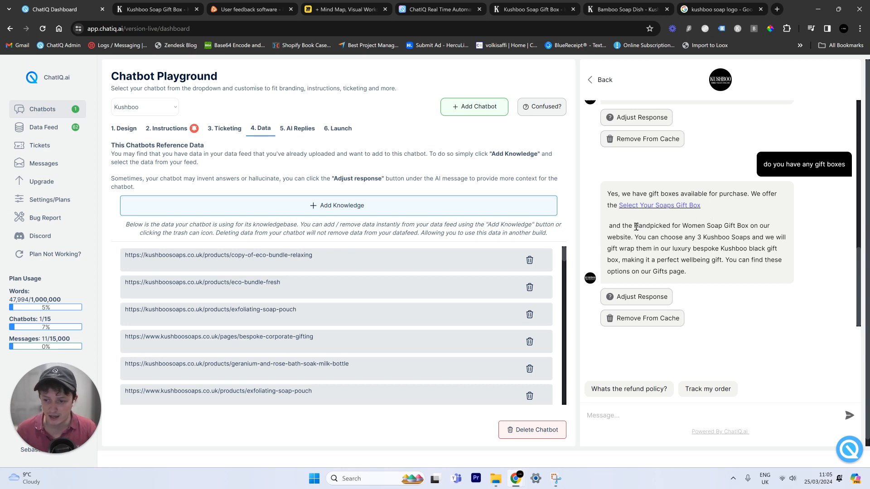
drag(633, 226, 748, 226)
key(ctrl+c)
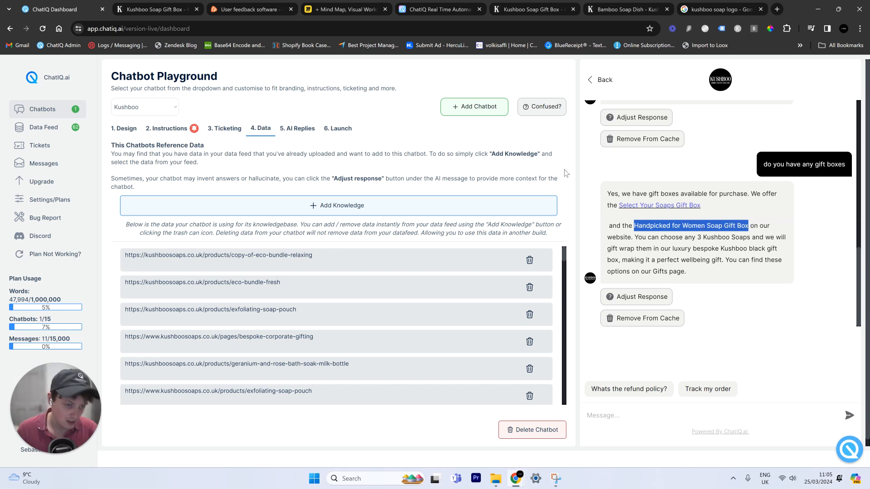
click(156, 9)
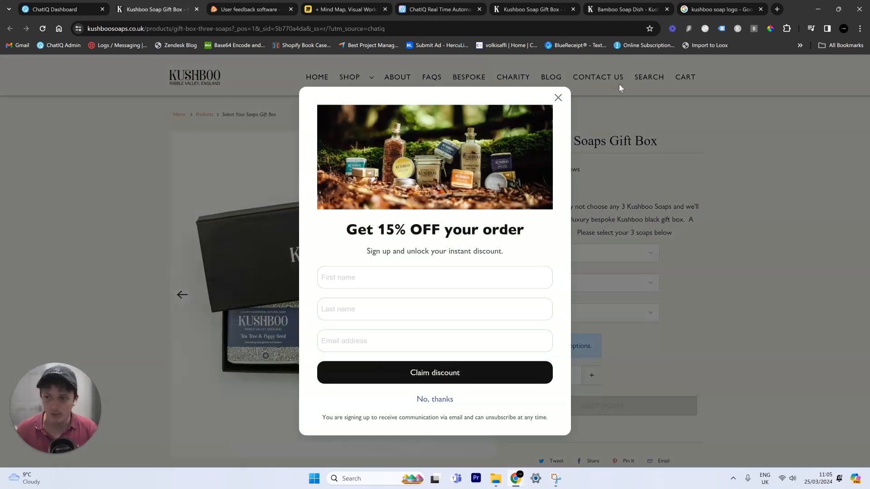
click(558, 98)
click(647, 78)
click(381, 194)
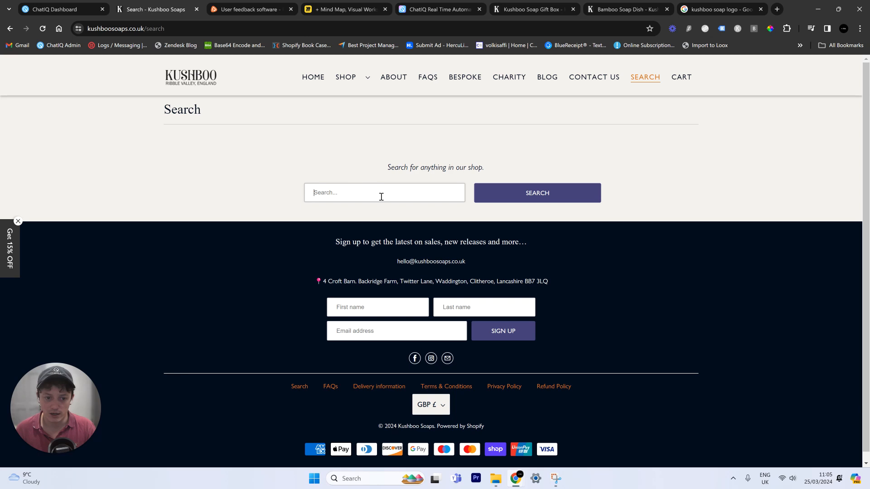
key(ctrl+v)
click(498, 193)
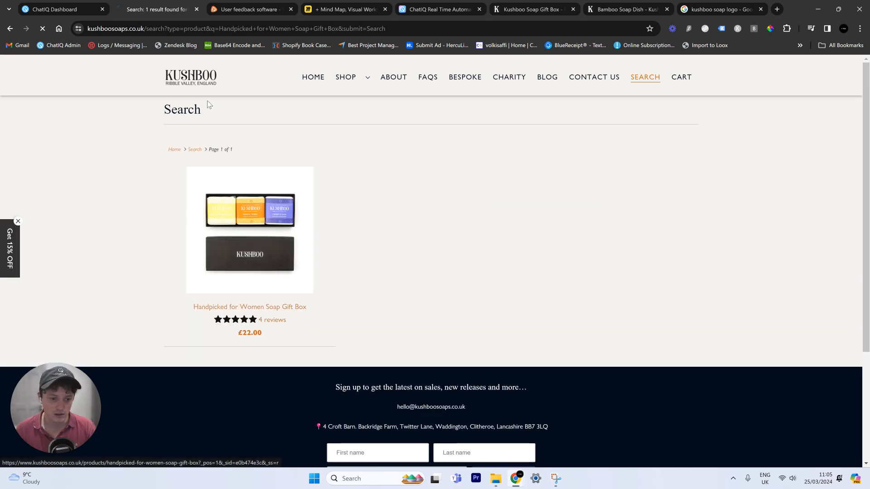
click(213, 307)
click(204, 28)
click(82, 9)
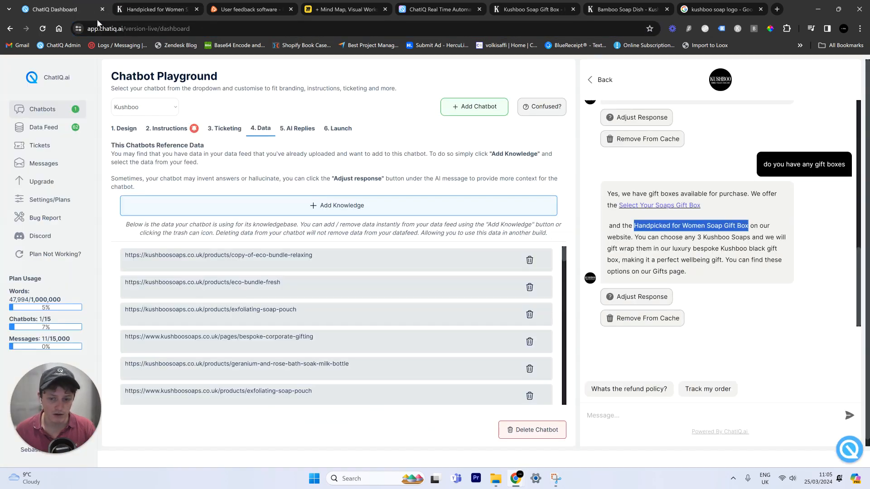
- Wrap 'Handpicked for Women Soap Gift Box' as a markdown link with its pasted URL and update the cache
click(634, 297)
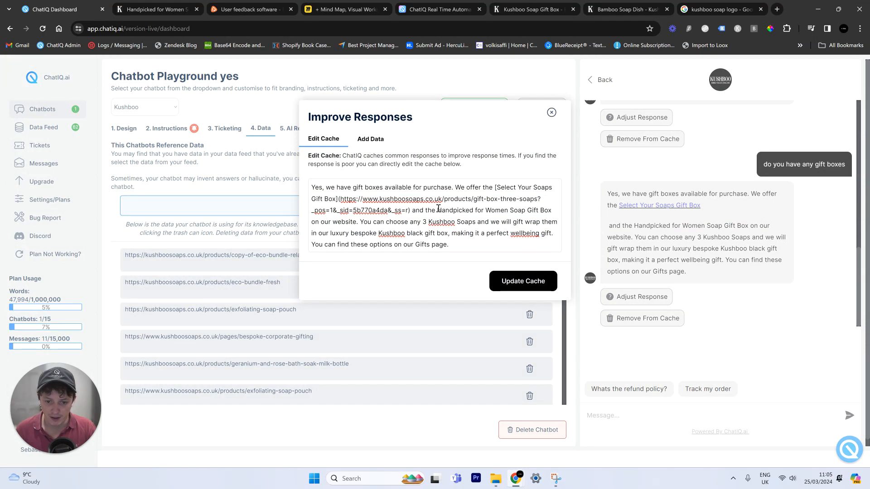
click(436, 210)
text([)
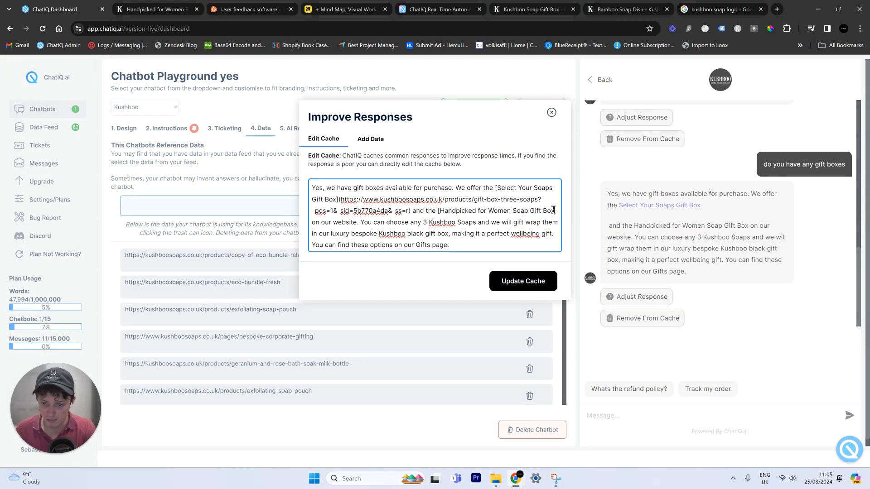
text(())
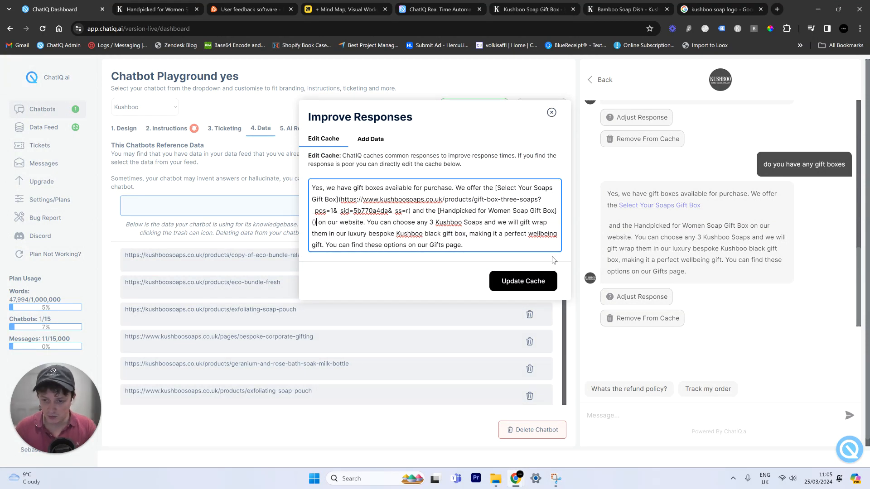
text(https://www.kushboosoaps.co.uk/products/handpicked-for-women-soap-gift-box?_pos=1&_sid=e0b474e3c&_ss=r)
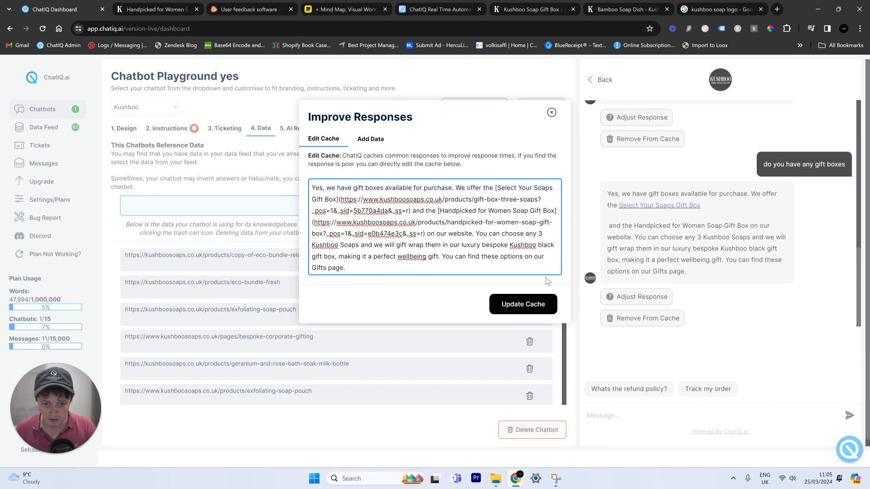
key(ctrl+a)
click(504, 307)
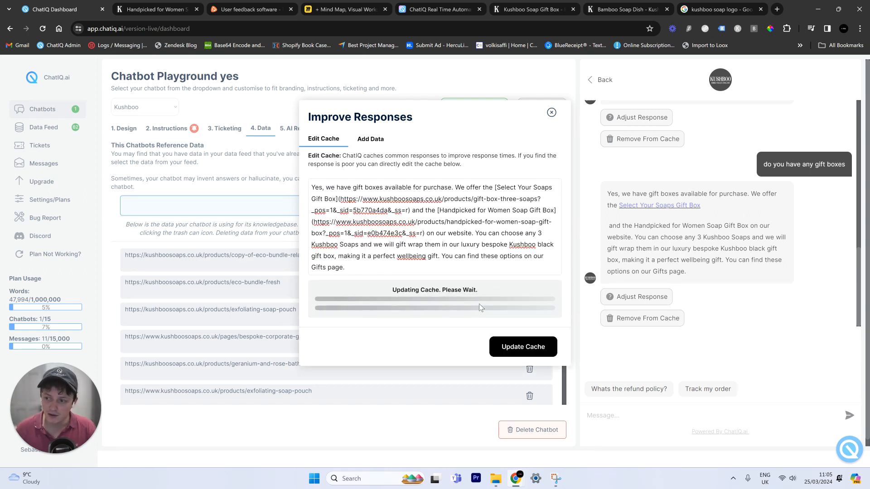
click(552, 113)
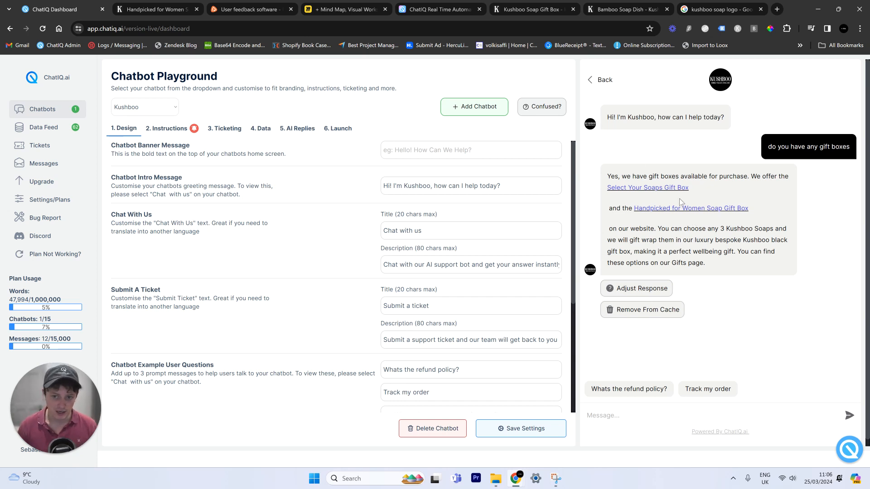
- Copy the Corner Bubble Widget embed code from ChatIQ's 6. Launch tab
click(339, 129)
drag(154, 339, 109, 277)
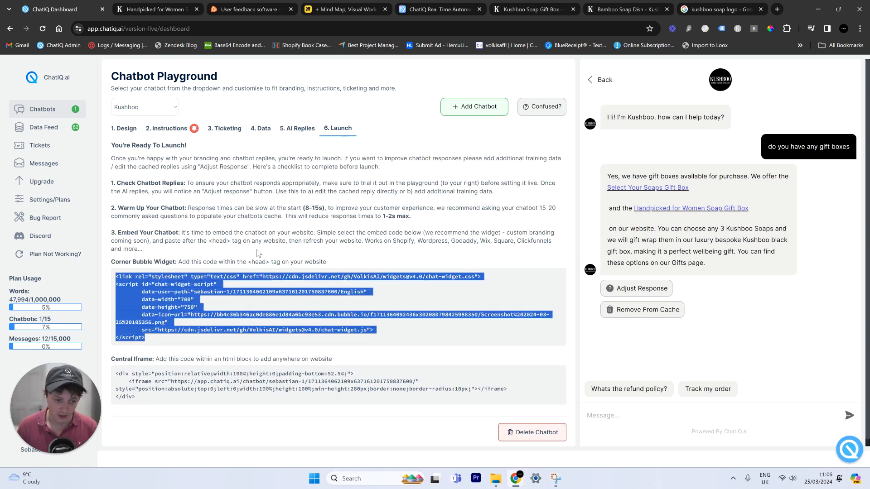
click(264, 227)
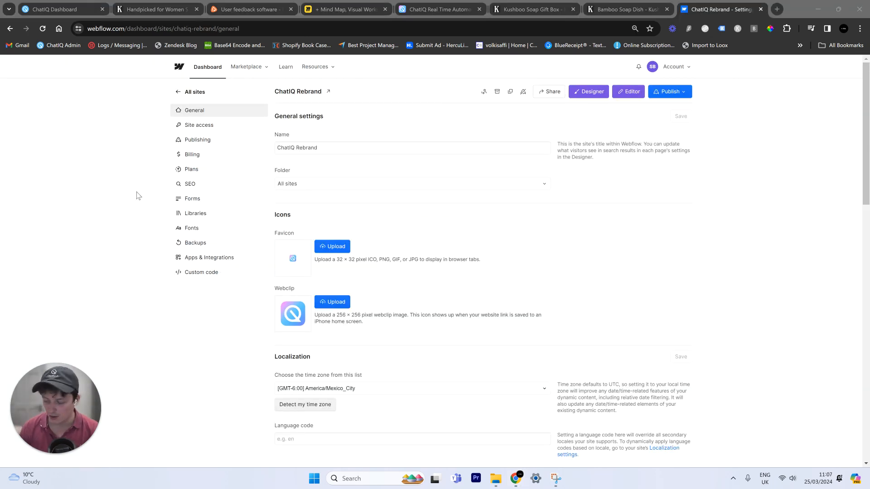
- Replace the old chat widget script in the ChatIQ Rebrand head code with the new code and save
scroll(213, 227, down, 4)
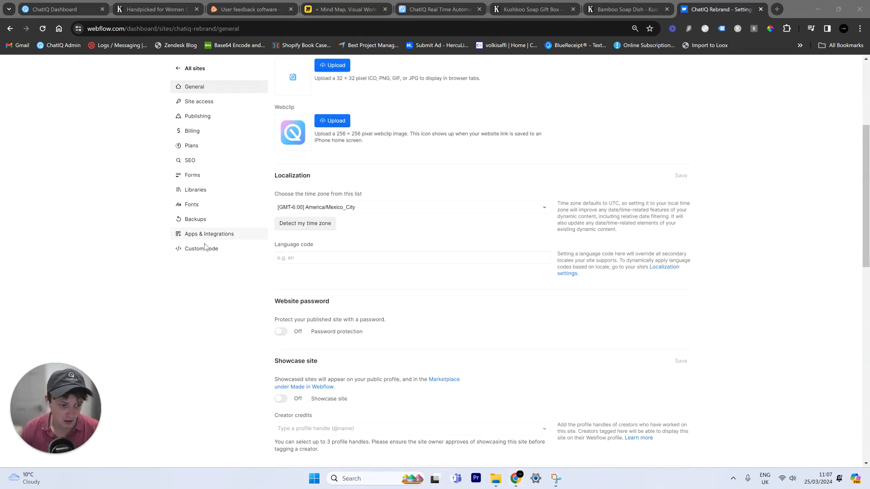
click(206, 256)
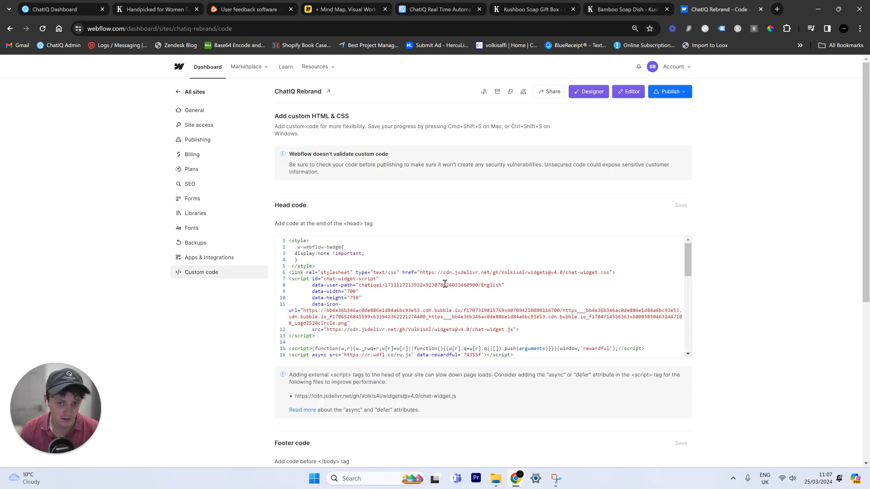
drag(343, 341, 288, 271)
click(288, 271)
key(Return)
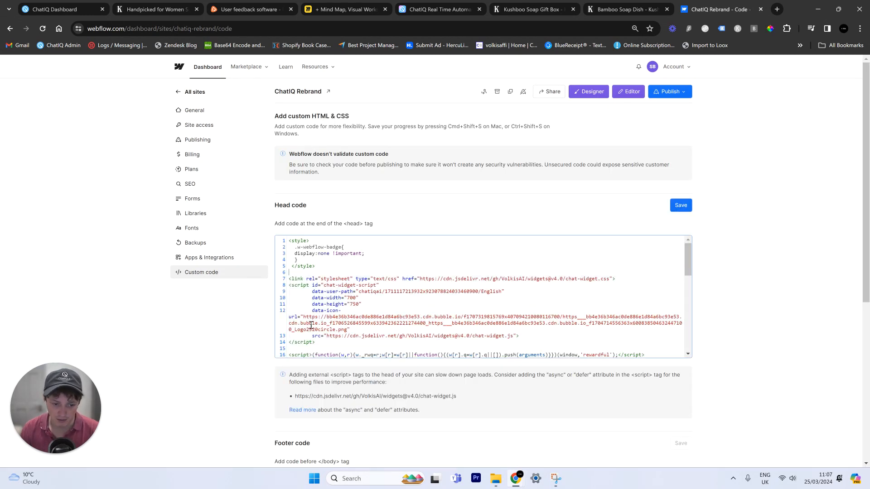
drag(322, 345, 252, 278)
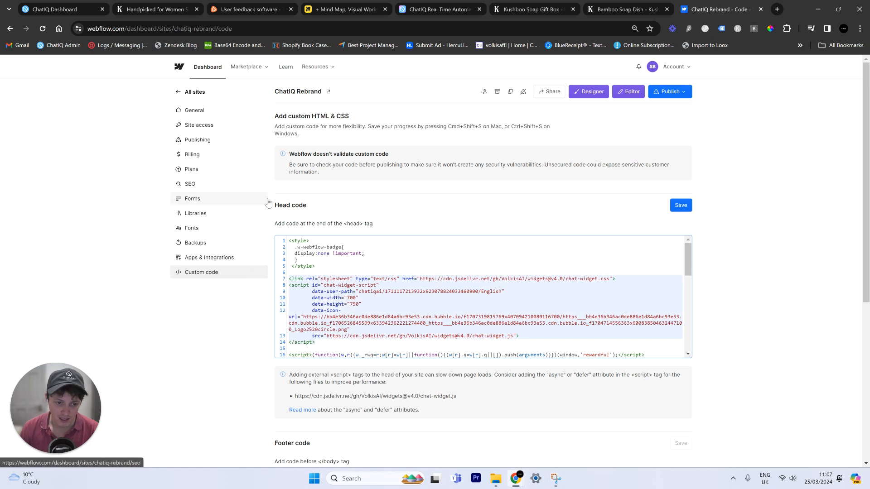
drag(308, 205, 254, 205)
click(400, 220)
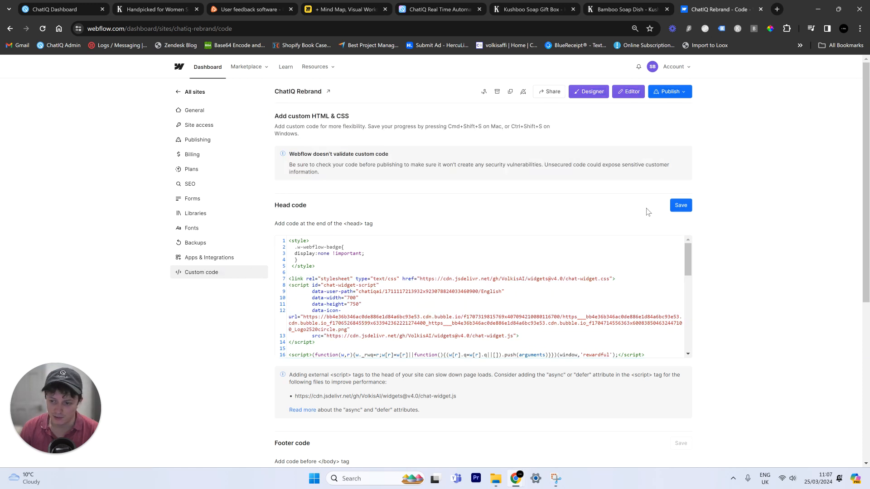
click(682, 206)
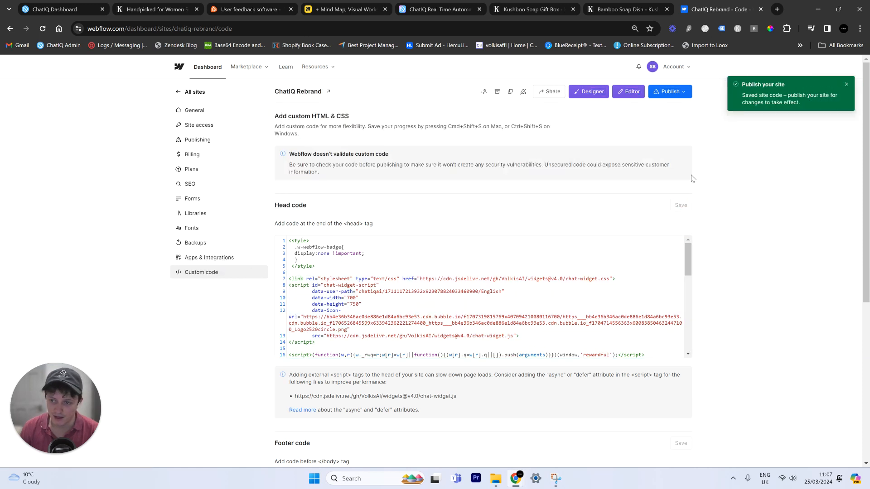
- Publish the ChatIQ Rebrand site to its selected domains and view the live chatiq.ai site
click(673, 94)
click(627, 203)
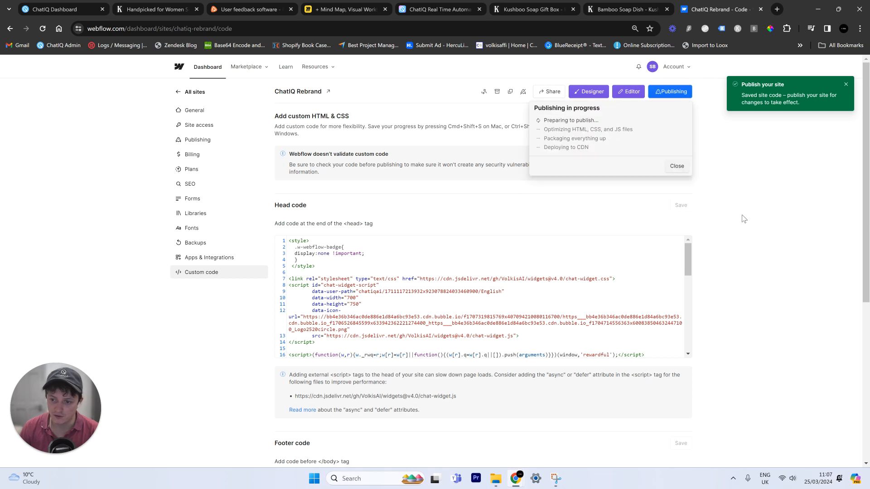
click(453, 8)
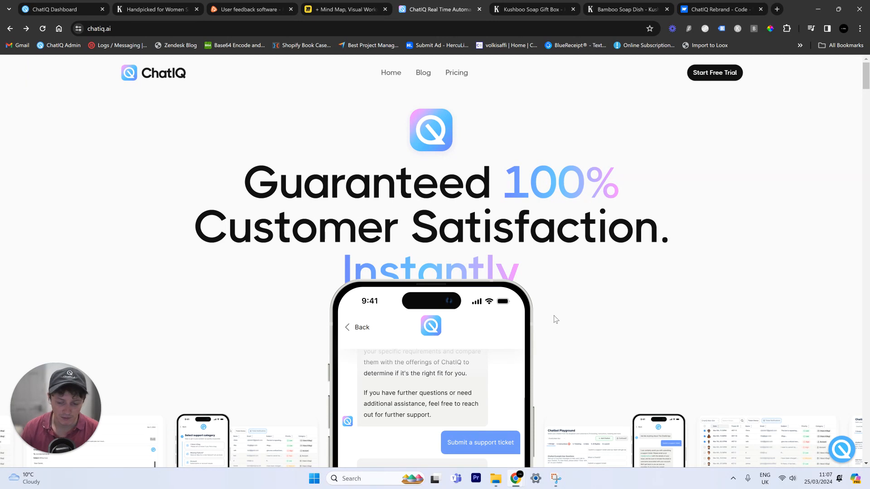
- On chatiq.ai, open the chat widget, ask 'What is ChatIQ?' and try Submit A Ticket
click(839, 453)
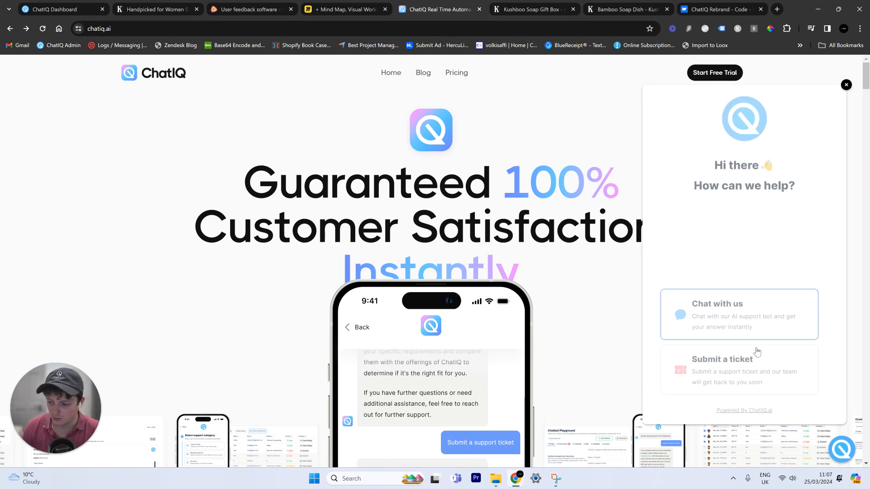
click(731, 302)
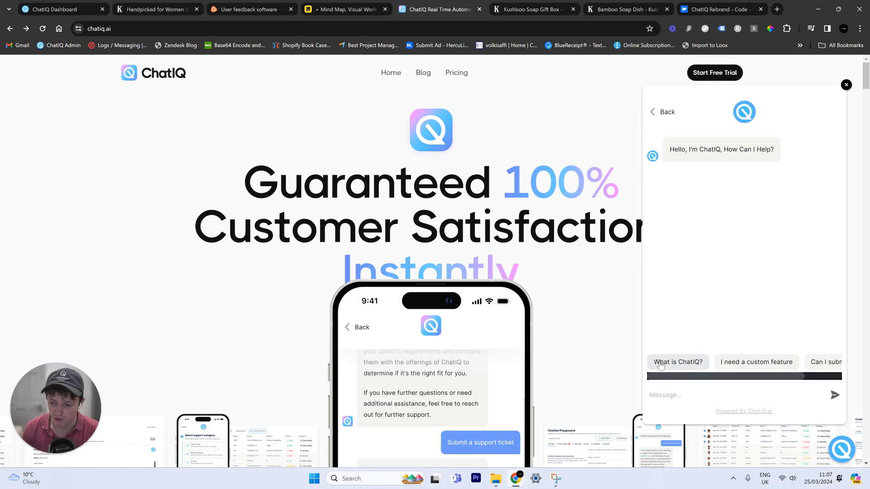
click(697, 364)
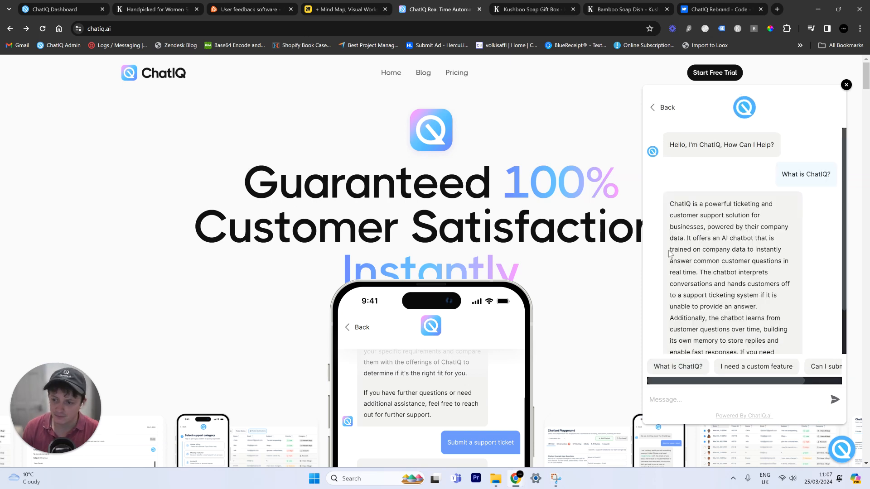
scroll(695, 197, down, 1)
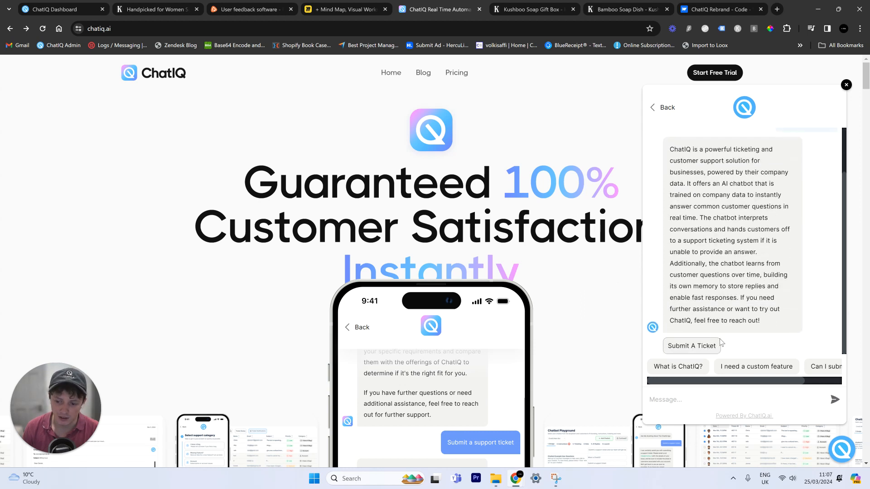
click(695, 348)
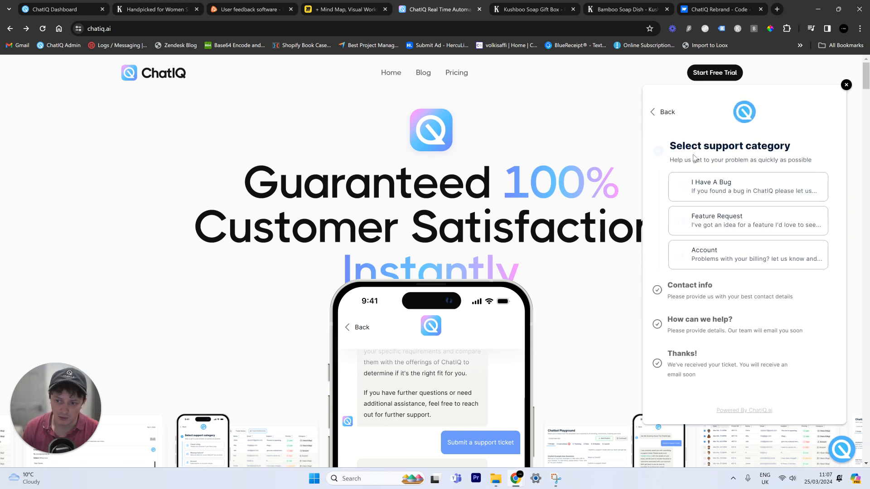
click(836, 453)
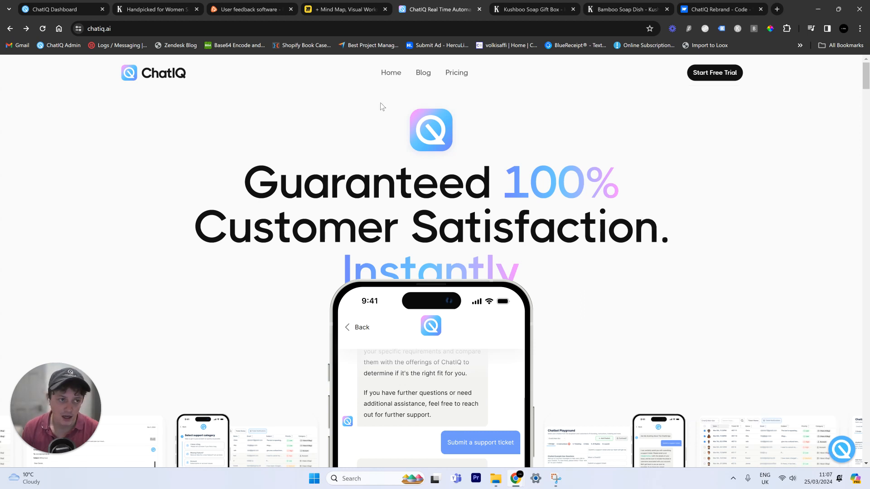
click(91, 6)
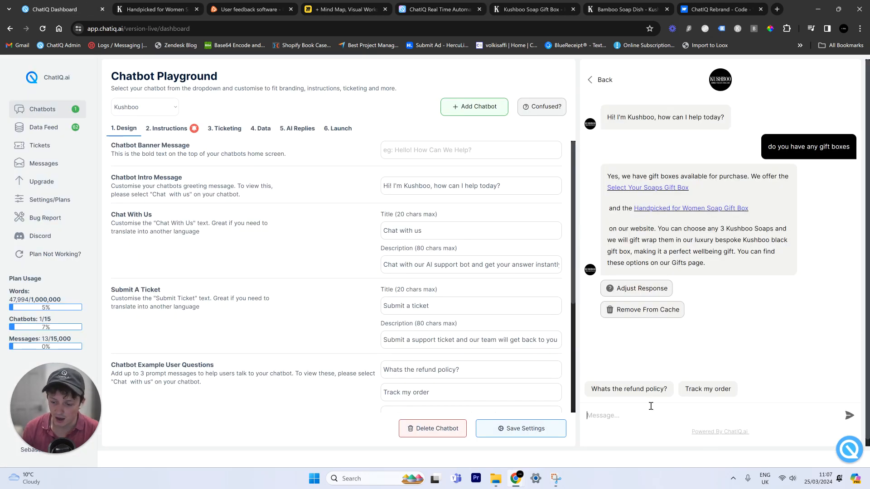
- Ask the Kushboo preview bot 'Can i get a refund?'
text(Ca)
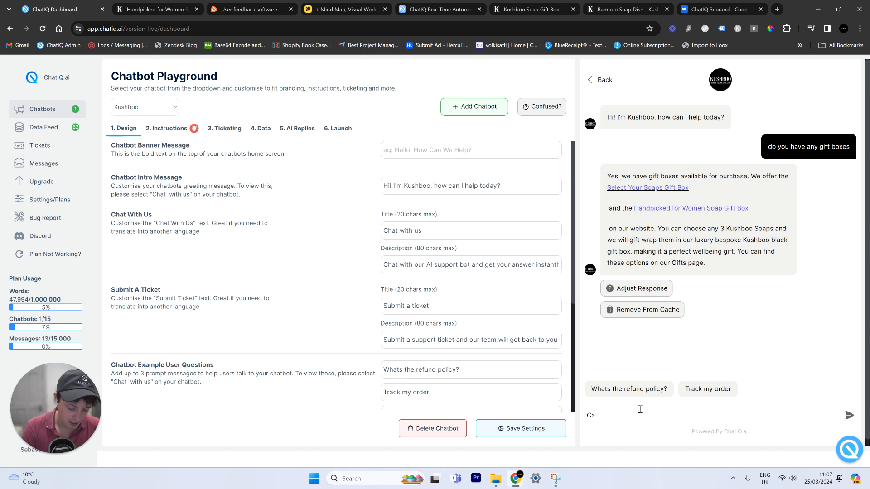
text(n i get a refund?)
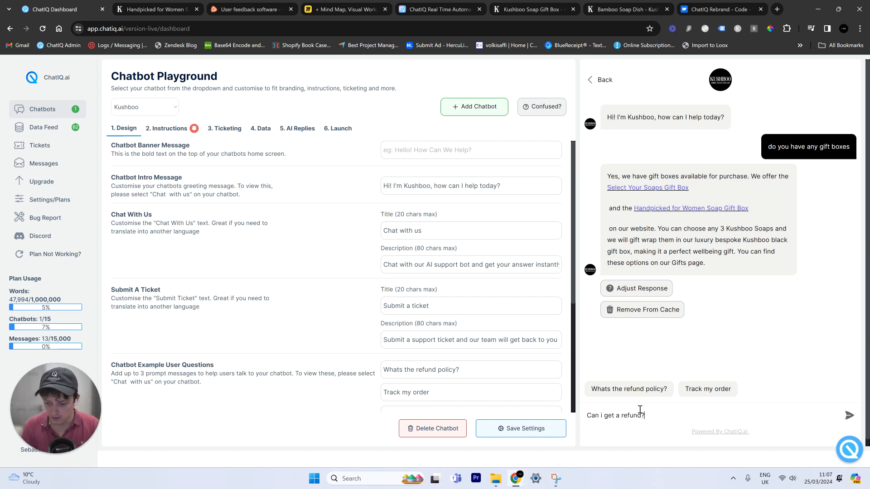
key(Return)
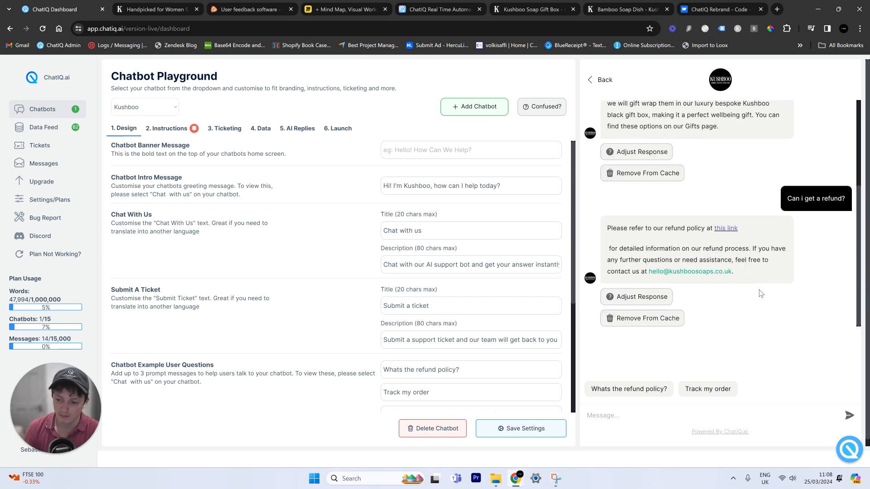
- Open the 30-day refund policy via 'this link', note its utm_source=chatiq tag, then close it
click(727, 229)
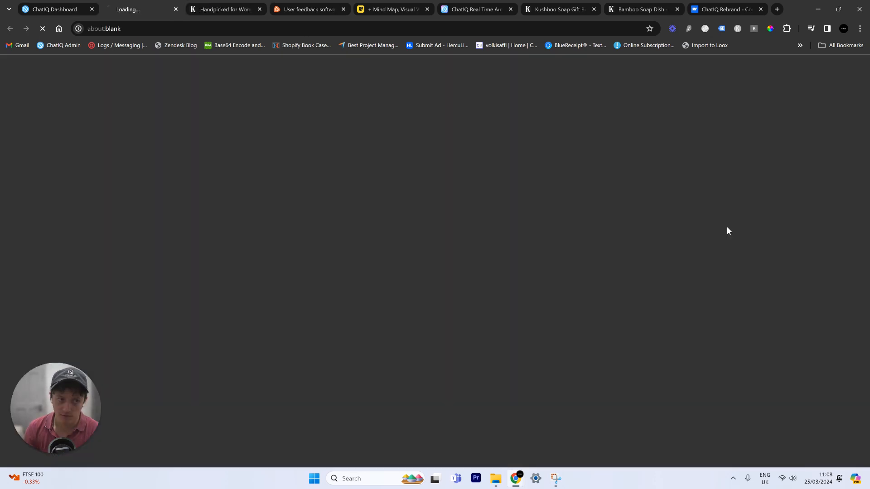
scroll(588, 212, down, 4)
scroll(587, 209, up, 5)
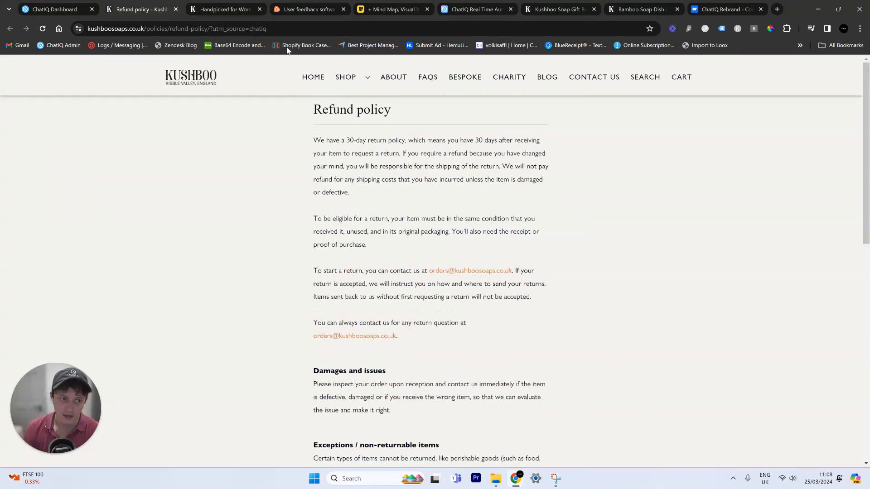
drag(267, 29, 220, 30)
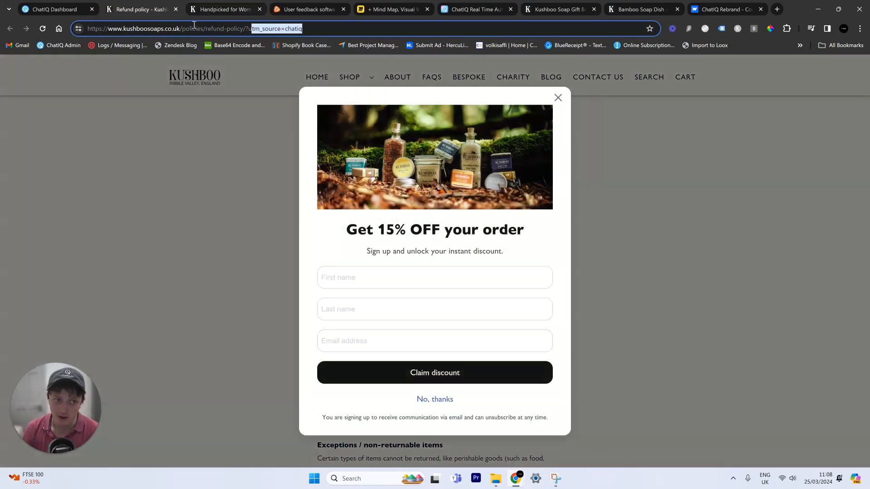
click(176, 10)
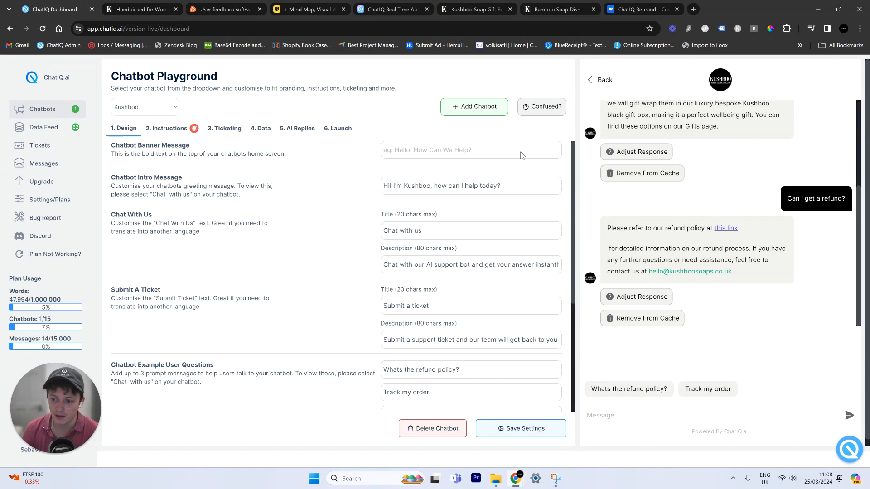
- Append 'cmd handoff' to the cached refund reply and save it with Update Cache
click(636, 296)
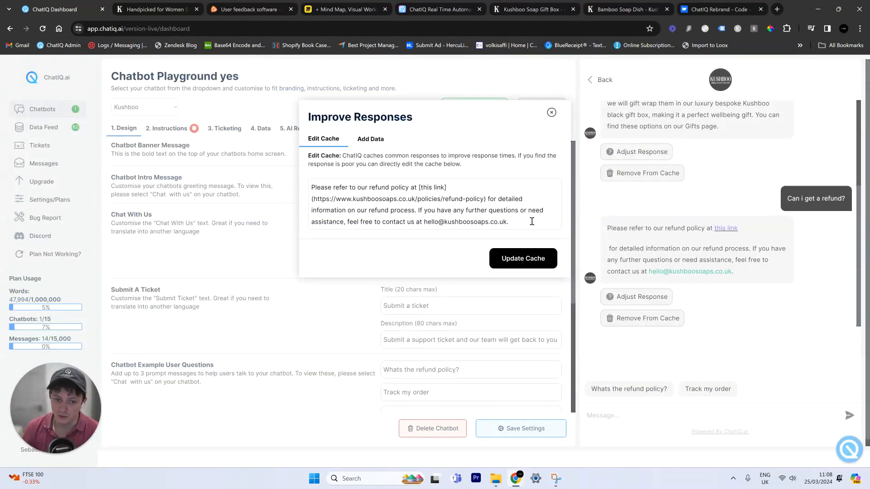
click(532, 222)
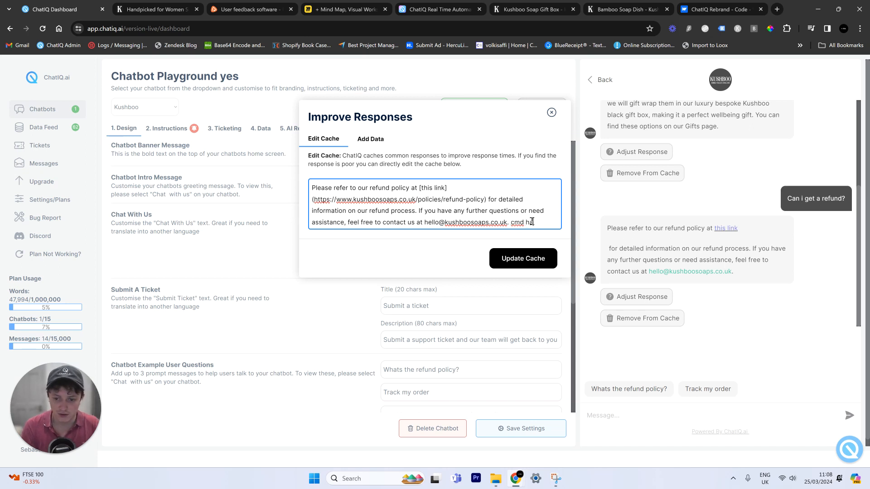
key(ctrl+a)
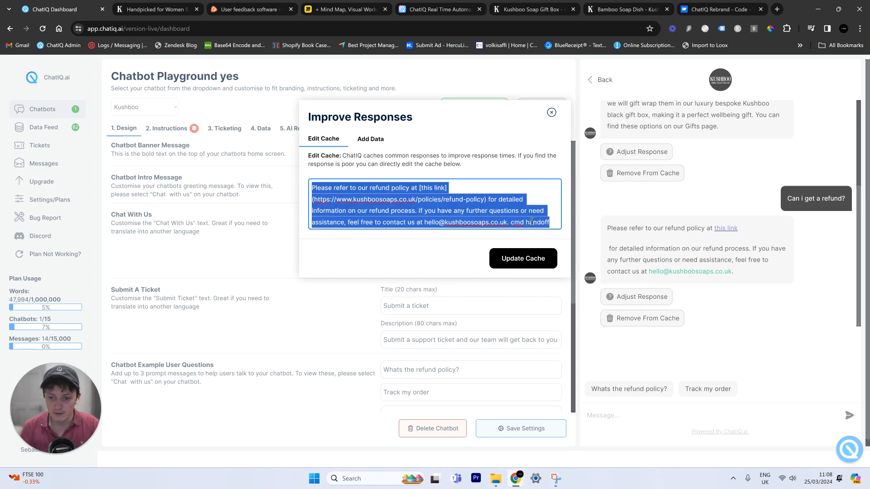
click(450, 256)
click(513, 261)
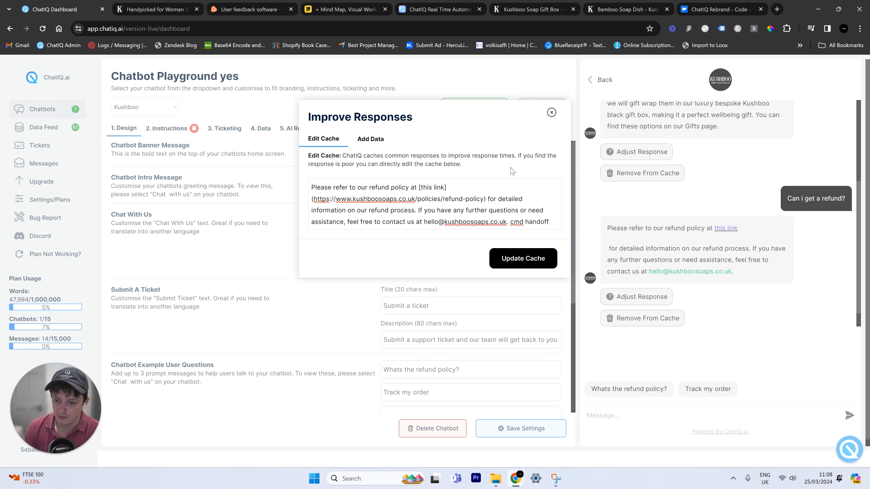
click(550, 112)
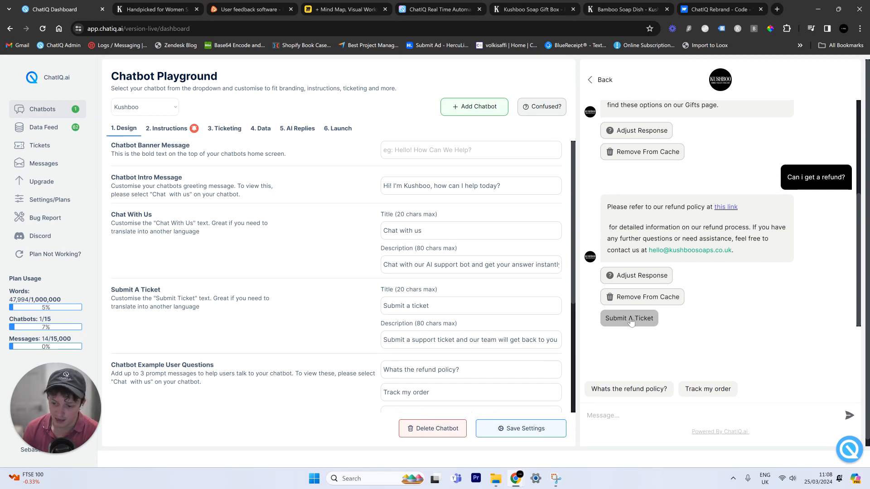
- Rename ticket category 3 from Account to 'Order Issue', described 'Have a problem with your order?', and save
click(632, 326)
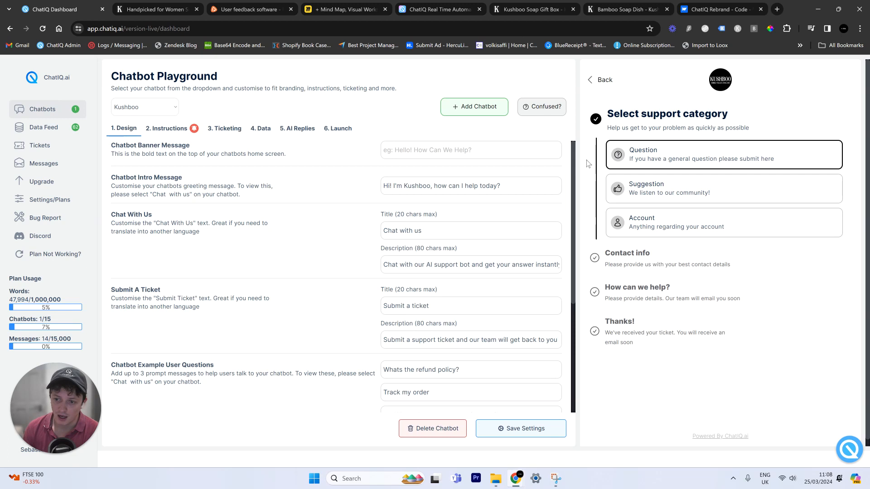
click(224, 128)
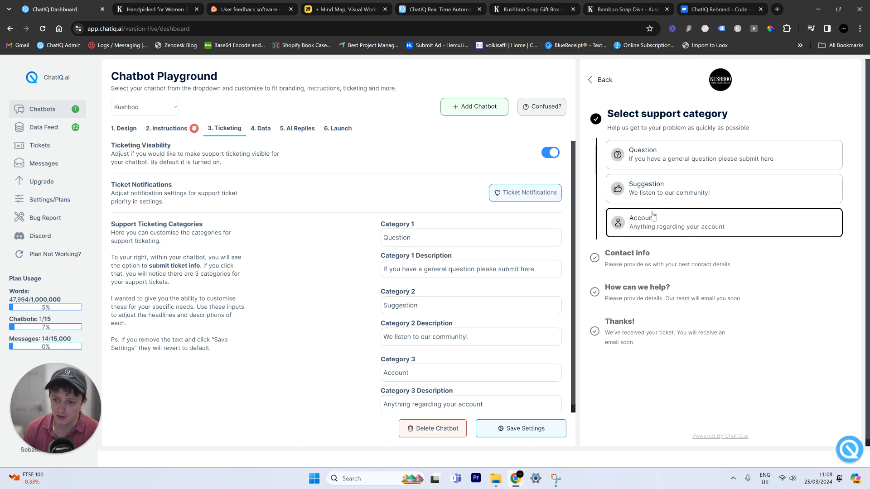
scroll(480, 329, down, 1)
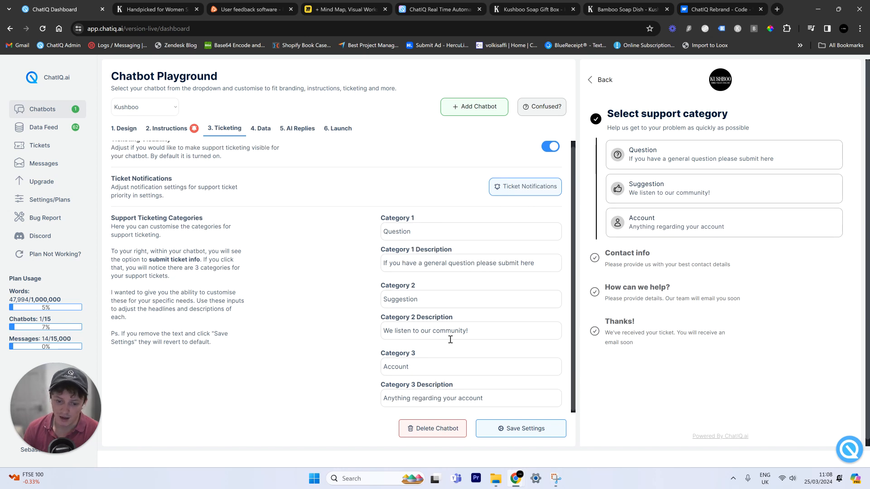
double_click(405, 370)
text(O)
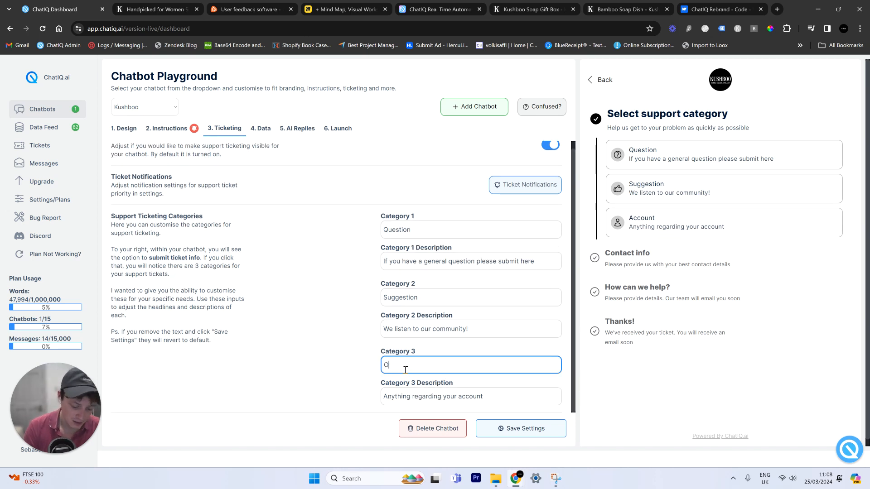
text(rder Is)
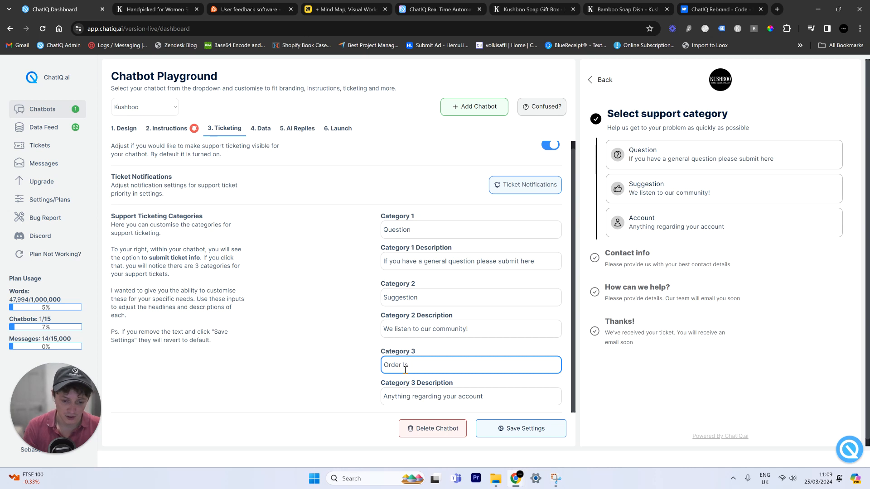
text(sue)
key(Tab)
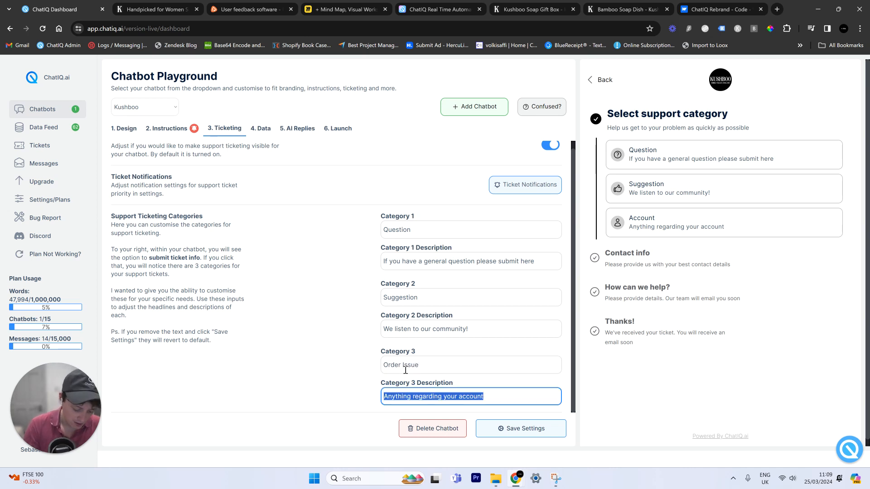
text(Have a problem with your order?)
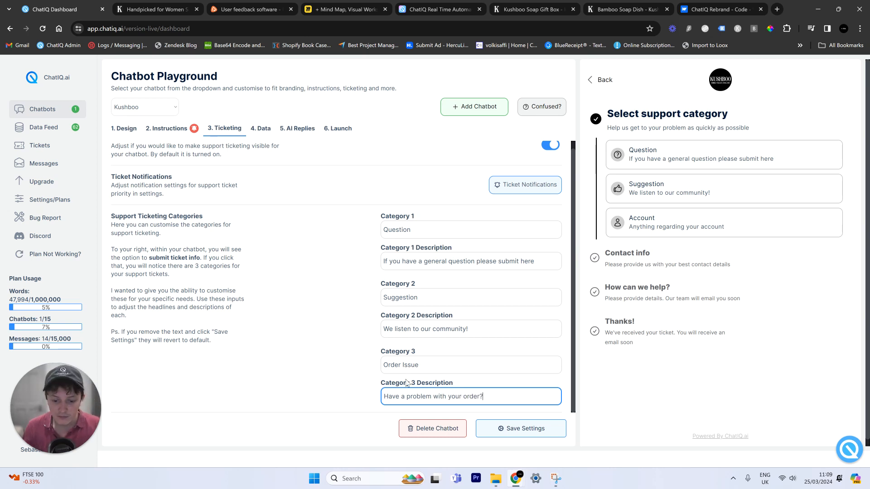
click(516, 428)
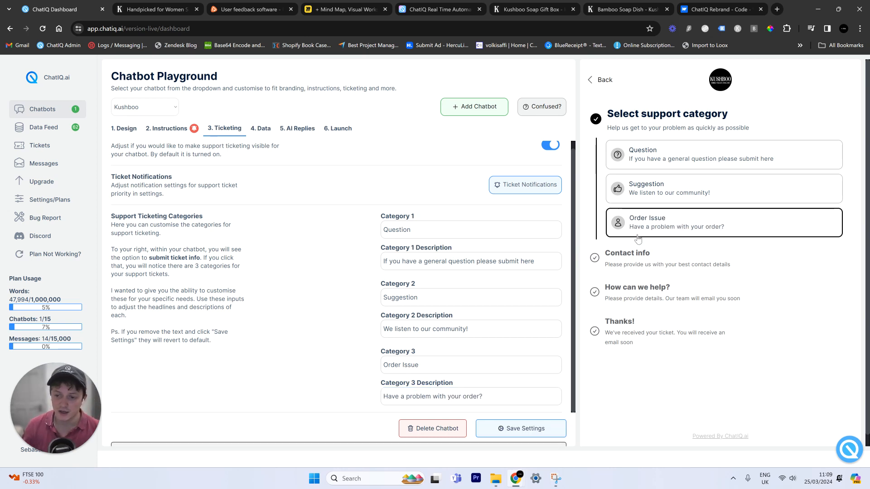
- Pick Order Issue in the preview, enter a test name and contact email, then go to Ticket Notifications
click(674, 228)
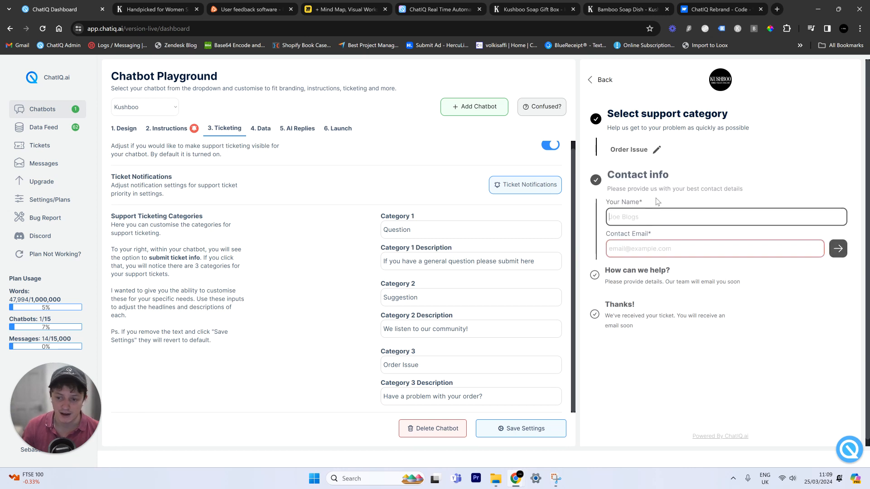
text(cdzxdc)
click(653, 248)
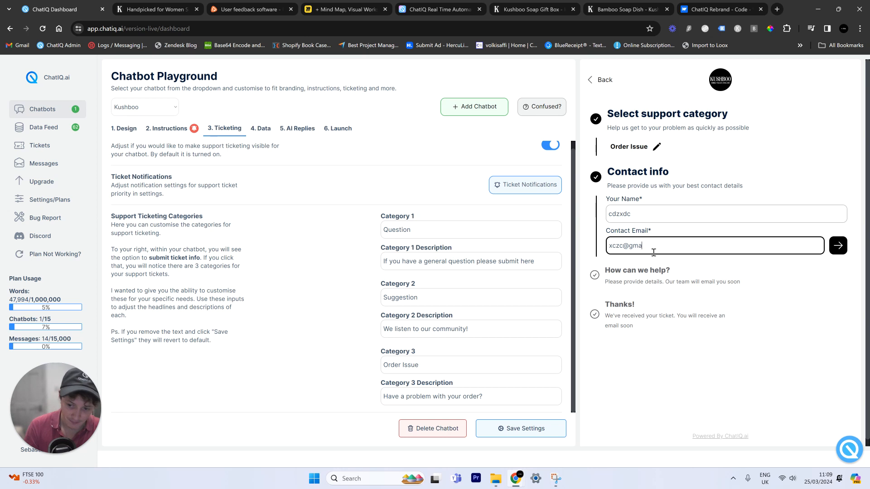
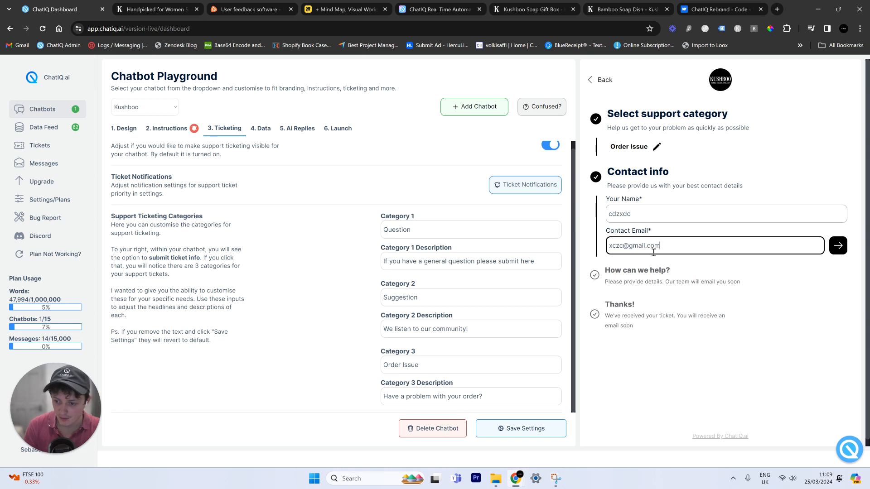
click(838, 247)
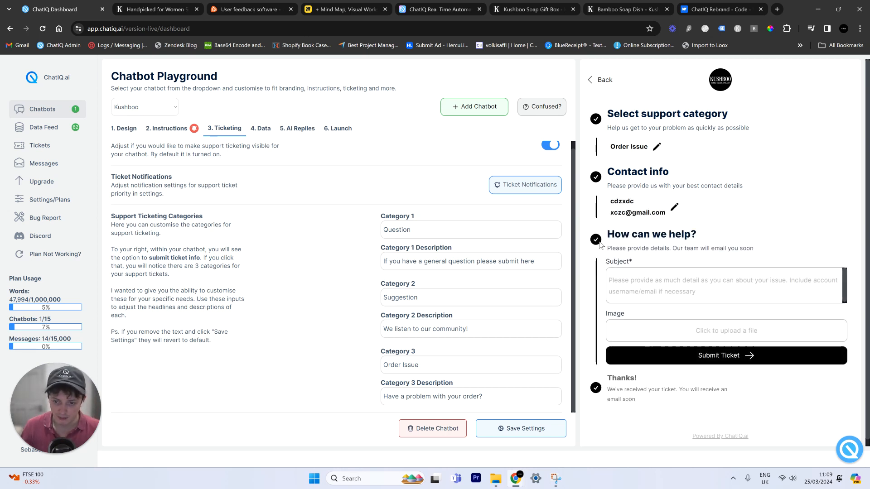
click(534, 189)
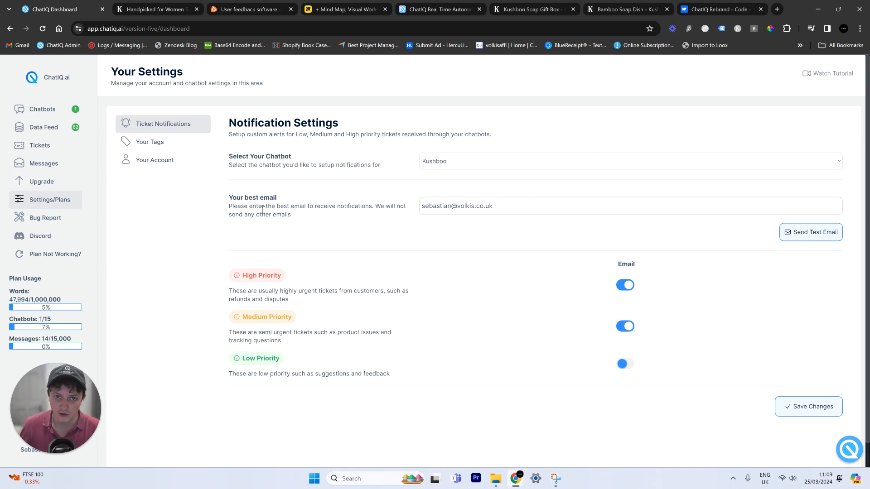
- Switch on Low Priority email alerts, save, and return to the Kushboo playground's ticket Subject field
click(628, 364)
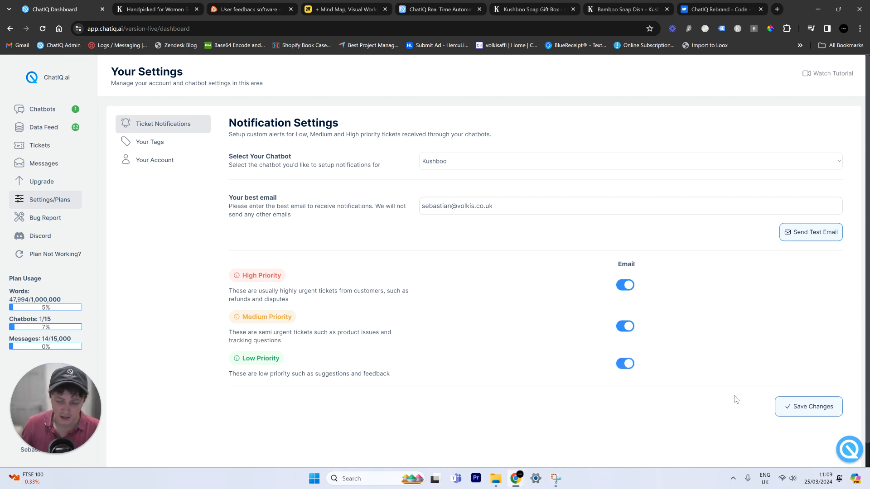
click(804, 406)
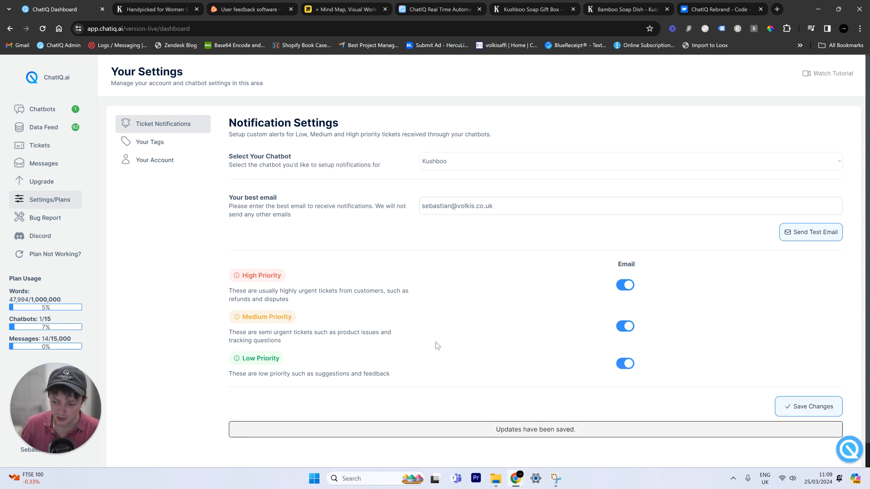
click(36, 109)
click(665, 283)
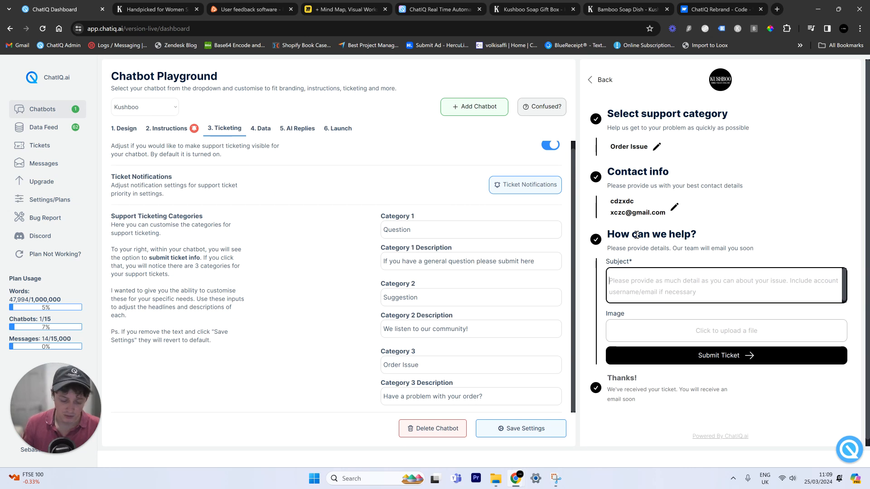
- Submit the Order Issue ticket with the message 'can i get a refund , the product was aweful'
text(can )
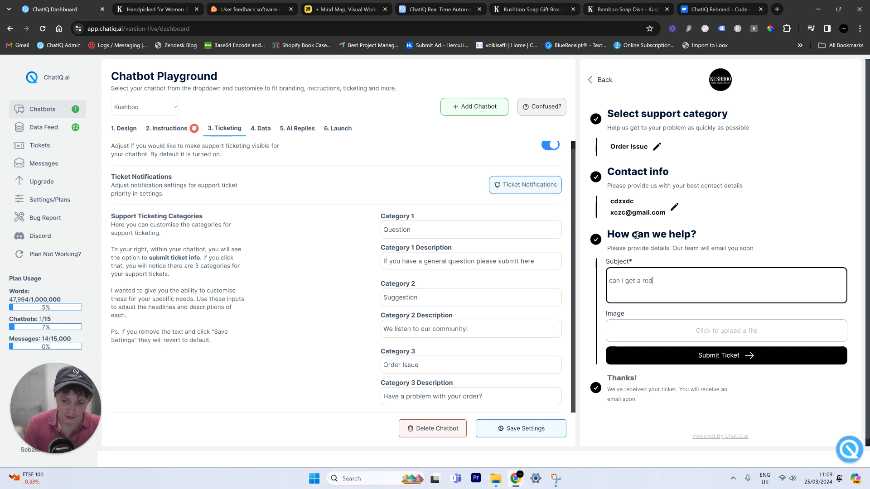
text(i get a refund)
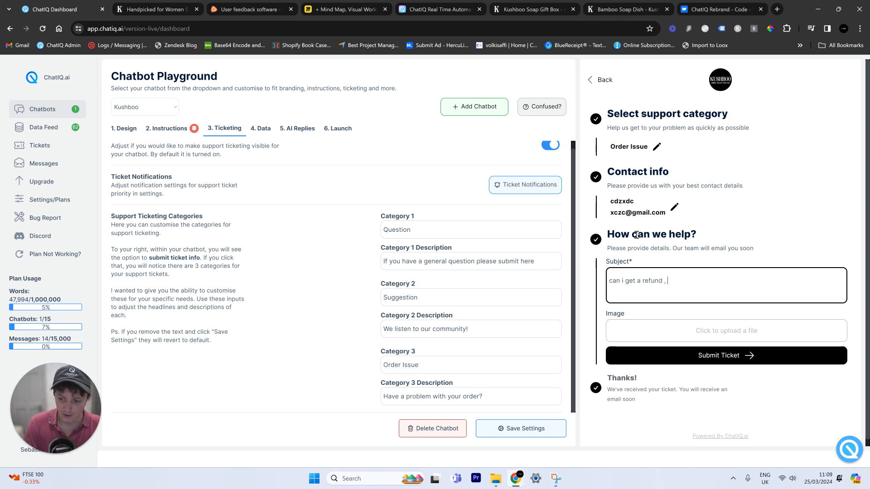
text( , the prod)
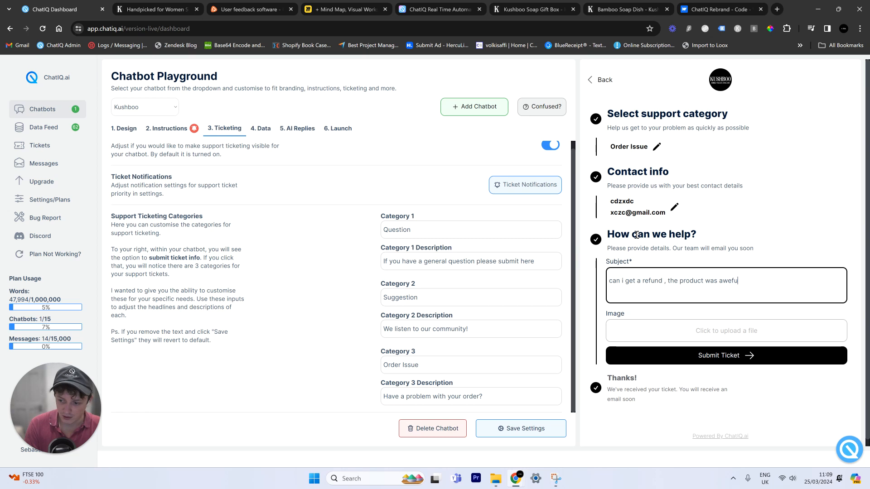
text(uct was aweful)
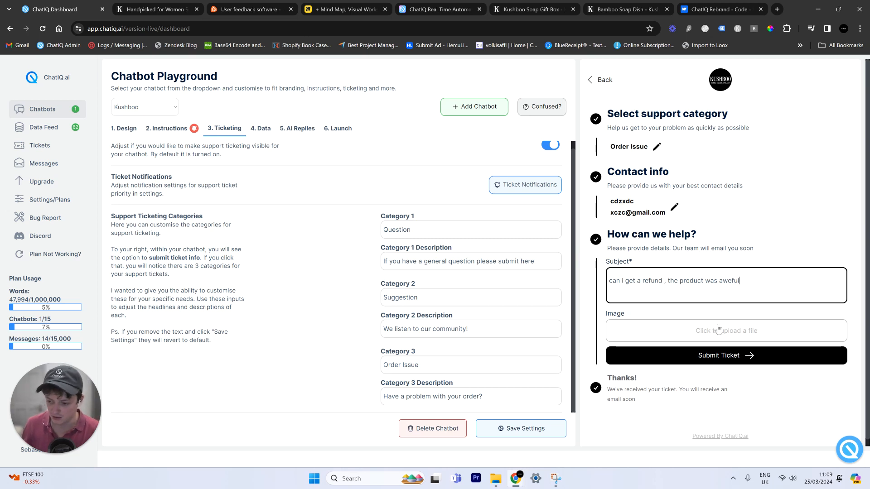
click(726, 357)
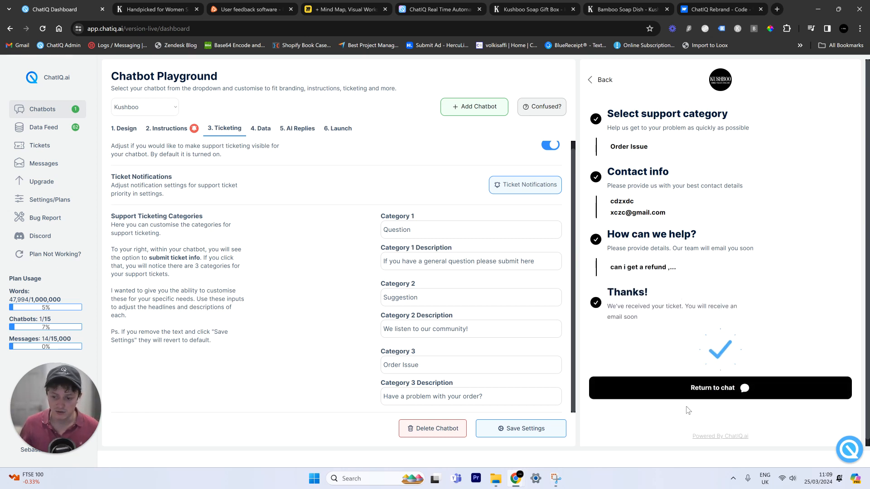
- Return from the ticket confirmation to the chat and bring up the Select Your Soaps Gift Box page
click(712, 389)
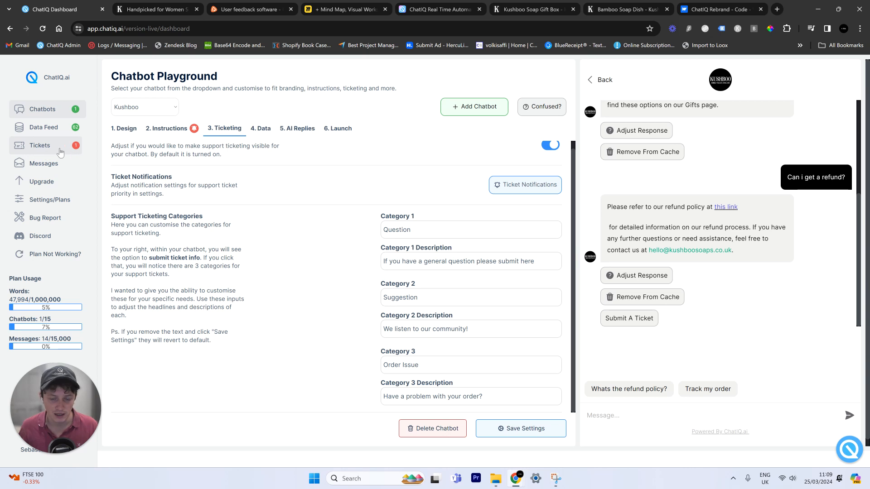
scroll(743, 136, up, 4)
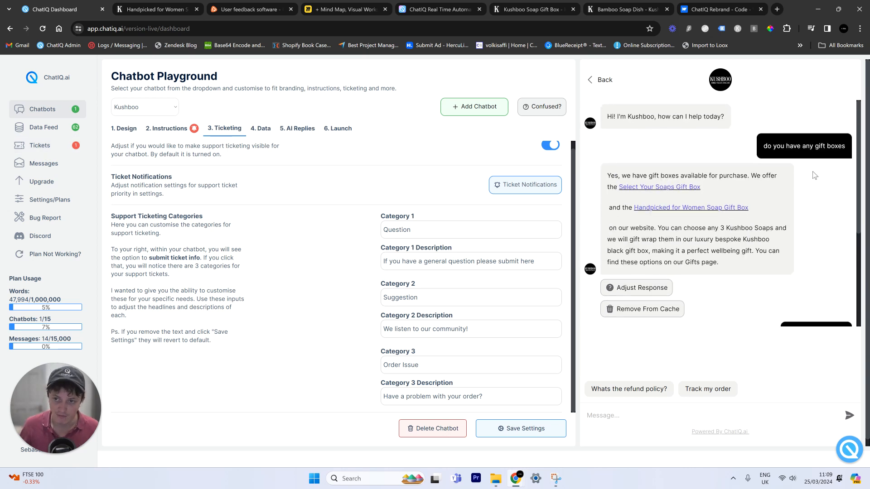
scroll(817, 217, down, 4)
click(544, 5)
- Scroll through the £22.00 Select Your Soaps Gift Box page, then return to the ChatIQ dashboard
scroll(784, 322, down, 8)
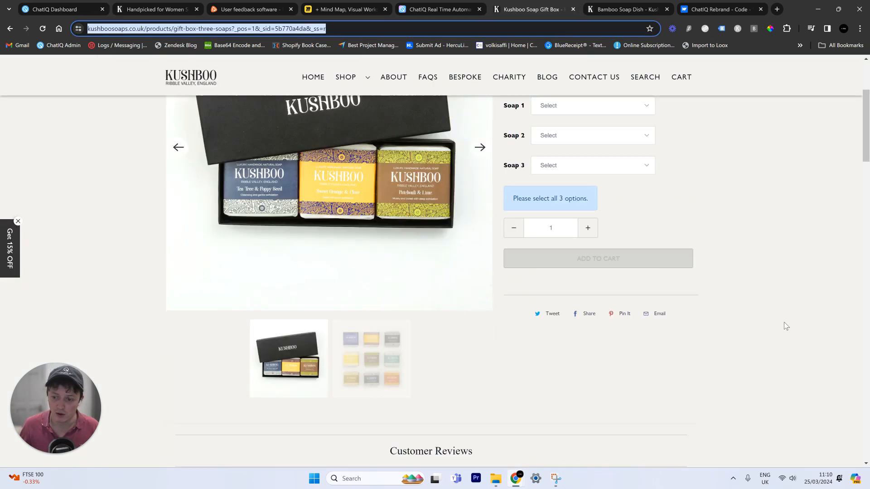
scroll(753, 368, up, 7)
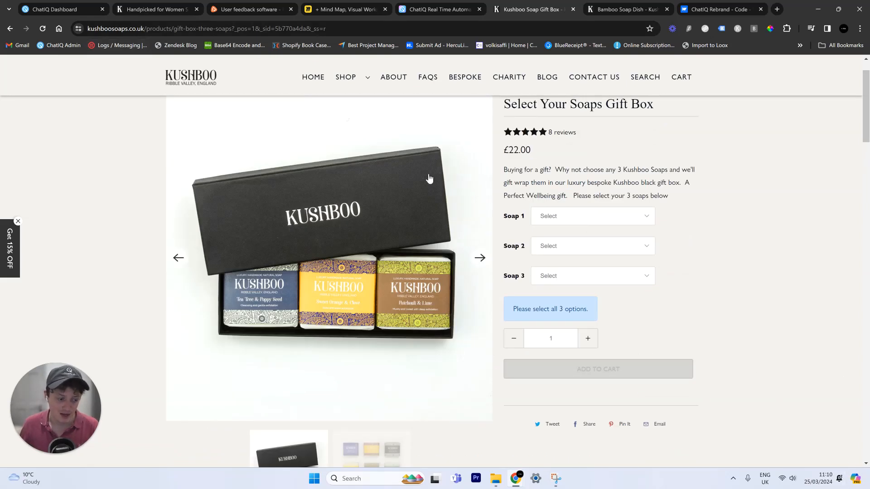
click(59, 6)
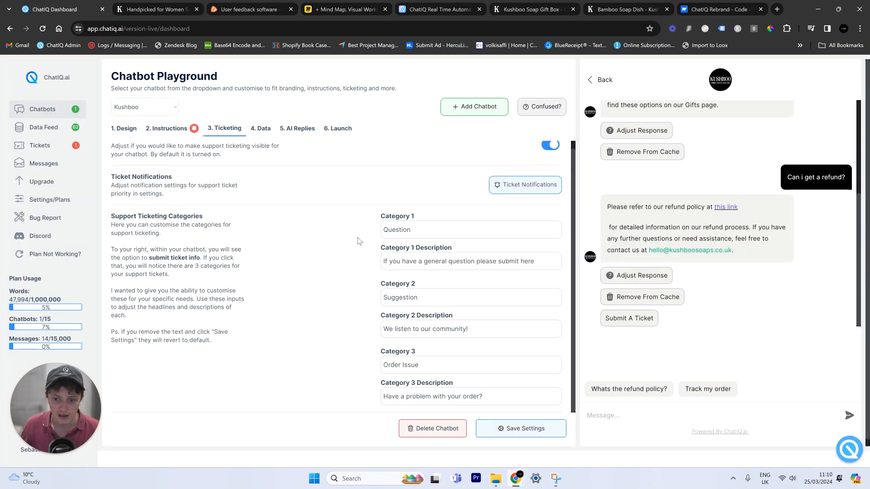
- Open ticket #ST-1 (High, Order Issue) from Tickets, review the refund message, and begin a reply
click(51, 144)
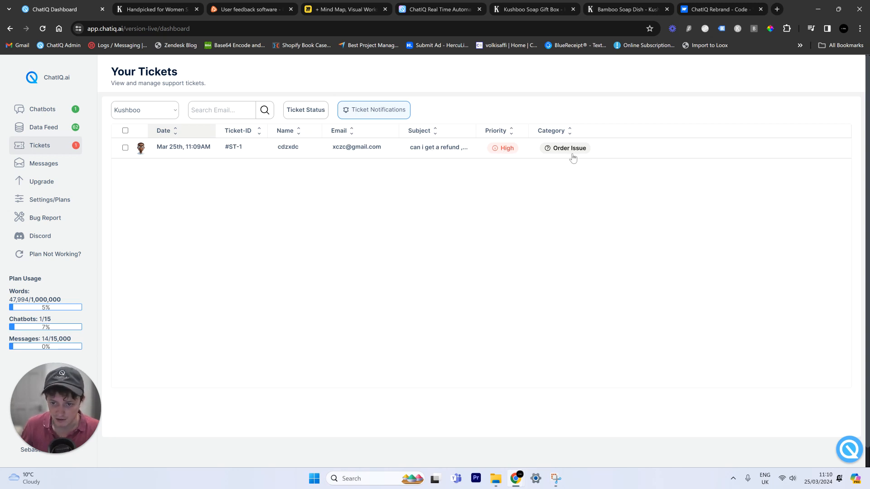
click(485, 157)
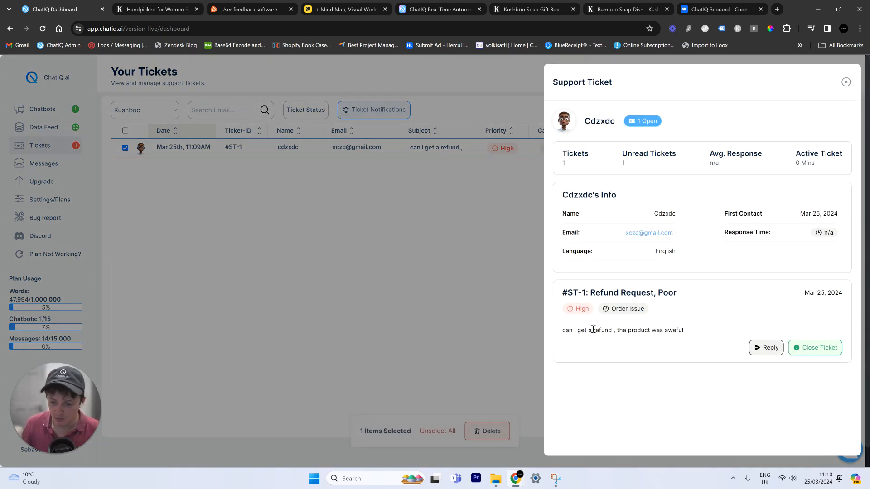
drag(560, 332, 705, 332)
click(770, 349)
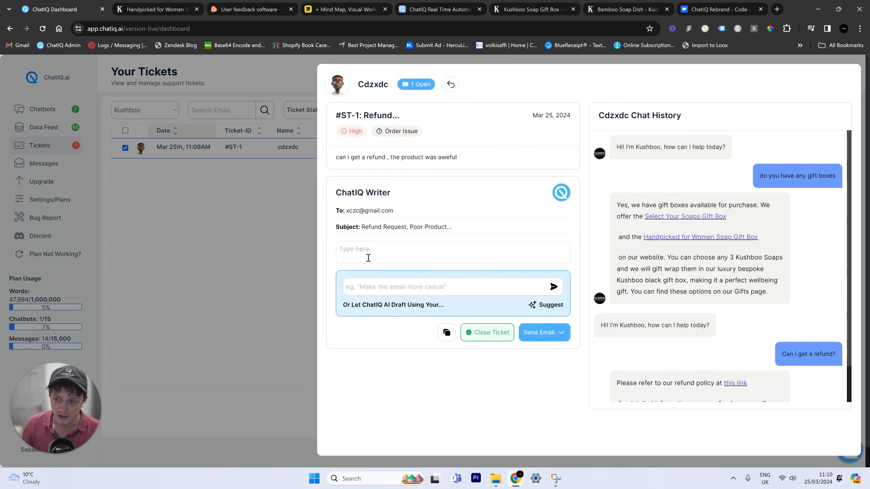
- Generate an AI-suggested refund reply with ChatIQ Writer's Suggest
scroll(753, 168, down, 1)
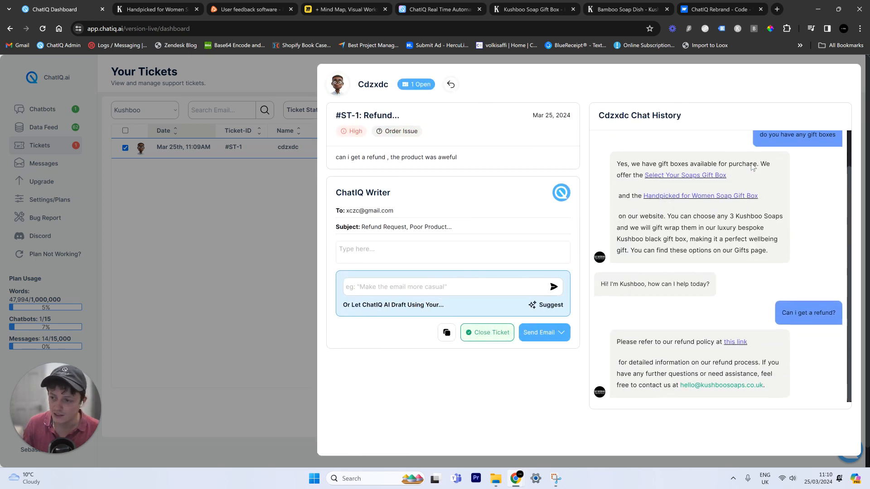
scroll(770, 274, up, 2)
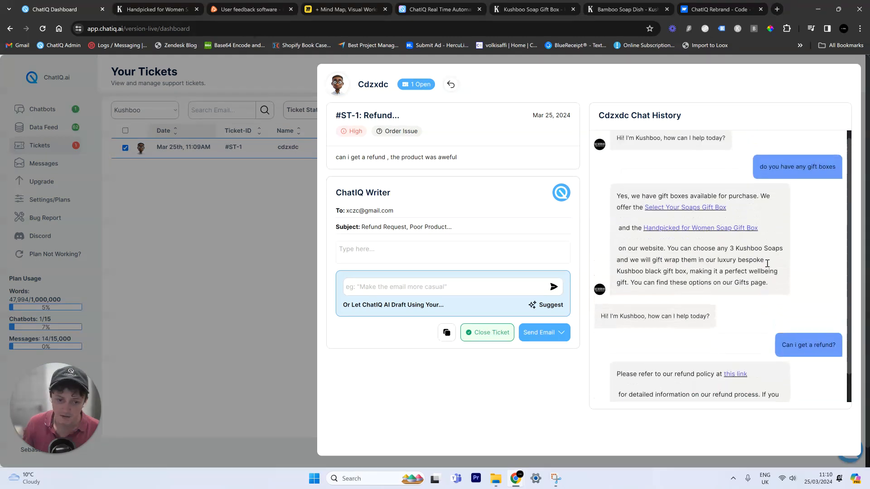
scroll(768, 262, down, 2)
scroll(766, 262, up, 1)
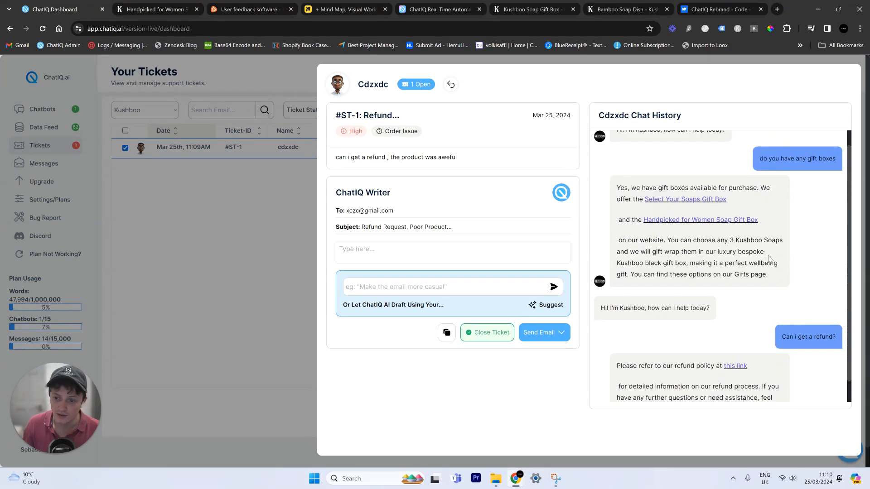
click(548, 306)
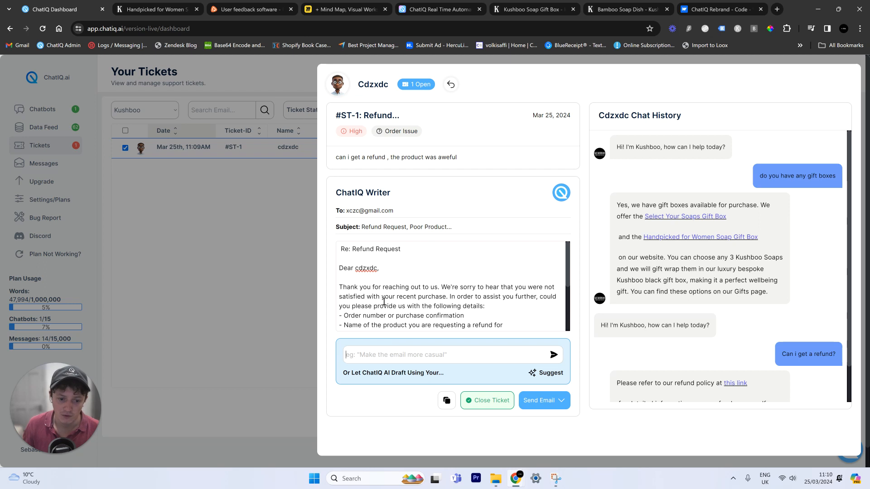
- Delete the 'Re: Refund Request' heading and the empty first line from the draft
drag(420, 260, 335, 248)
key(BackSpace)
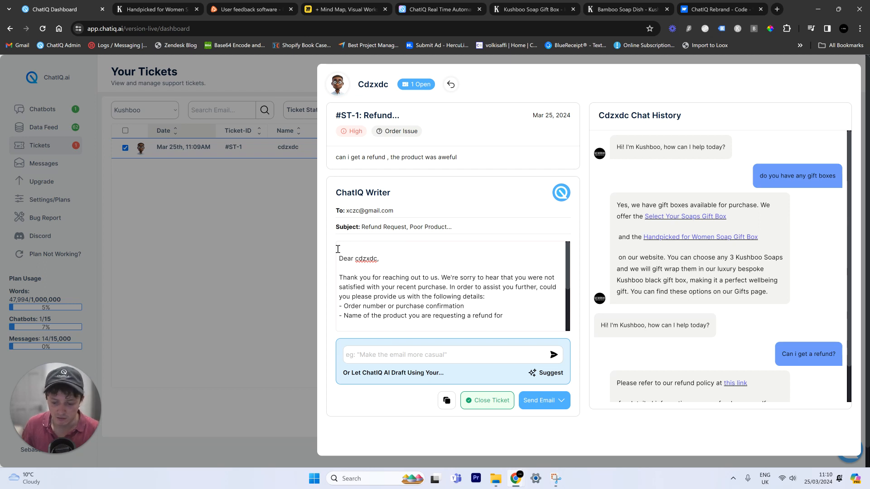
key(BackSpace)
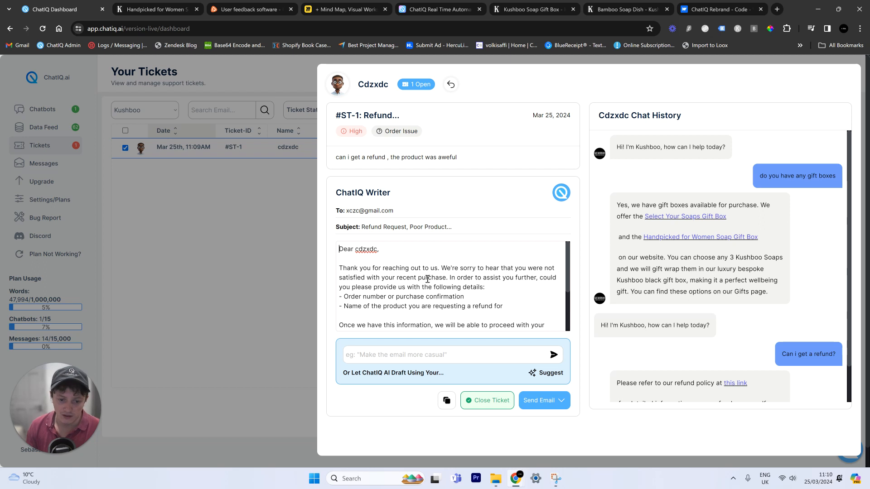
scroll(480, 286, down, 1)
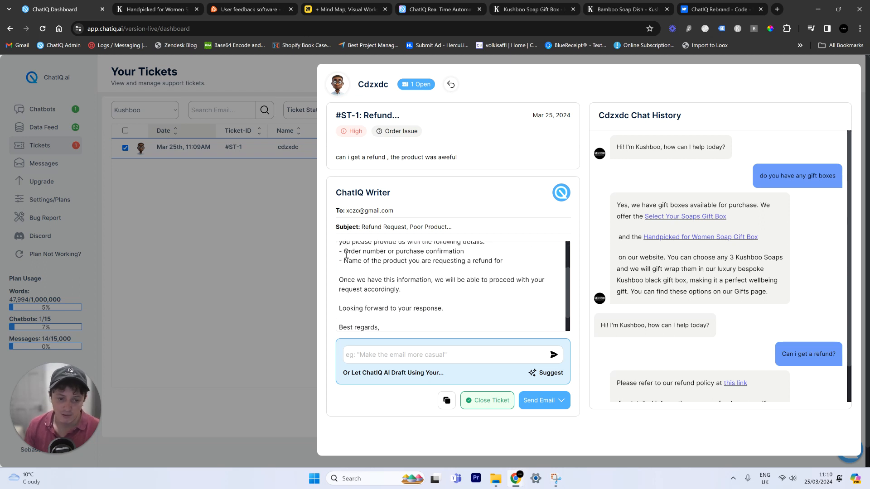
drag(347, 255, 444, 259)
scroll(462, 309, down, 1)
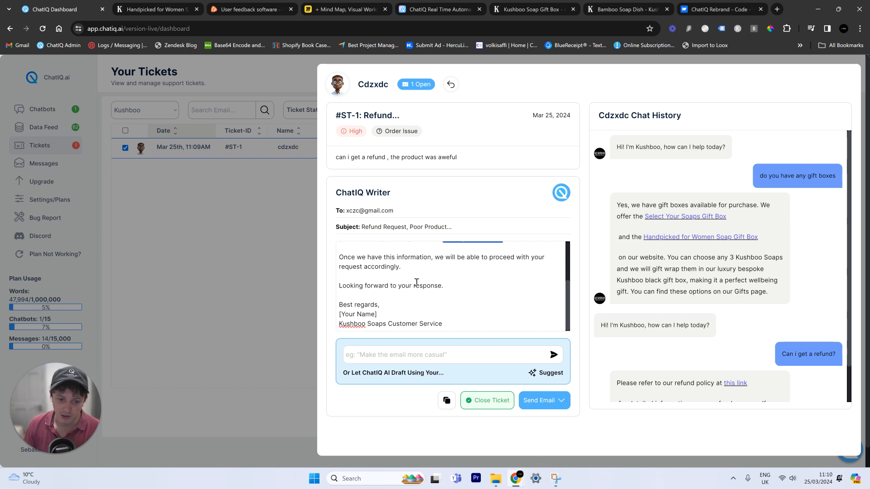
- Remove the signer's name line so the signature reads just 'Kushboo Soaps Customer Service'
drag(394, 317, 324, 315)
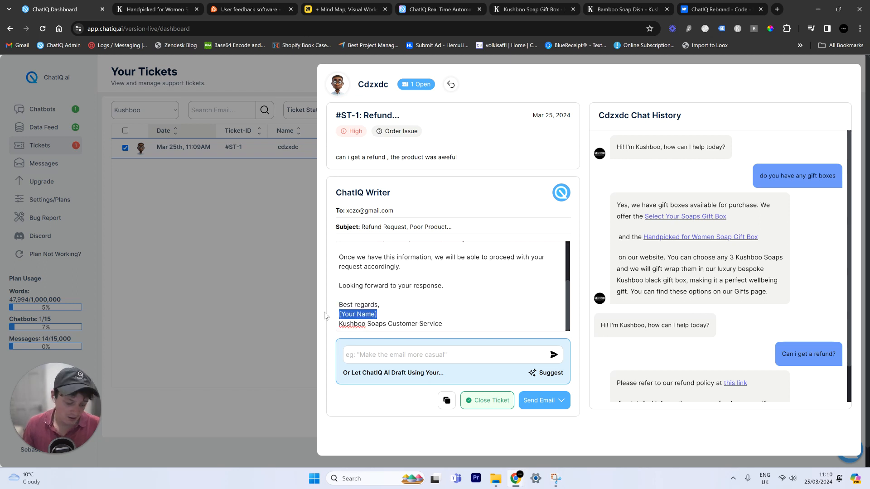
text(Seb)
double_click(351, 323)
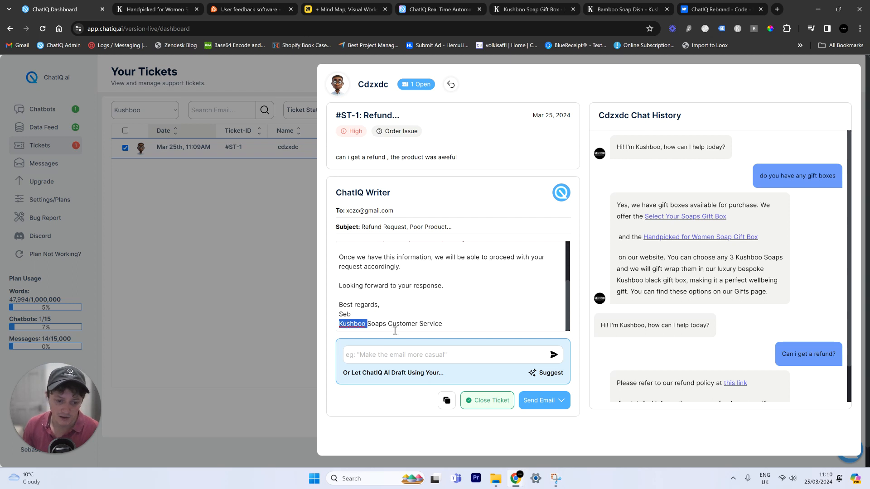
mouse_move(448, 324)
mouse_down()
mouse_move(339, 327)
mouse_move(365, 307)
mouse_move(354, 310)
mouse_up()
click(348, 315)
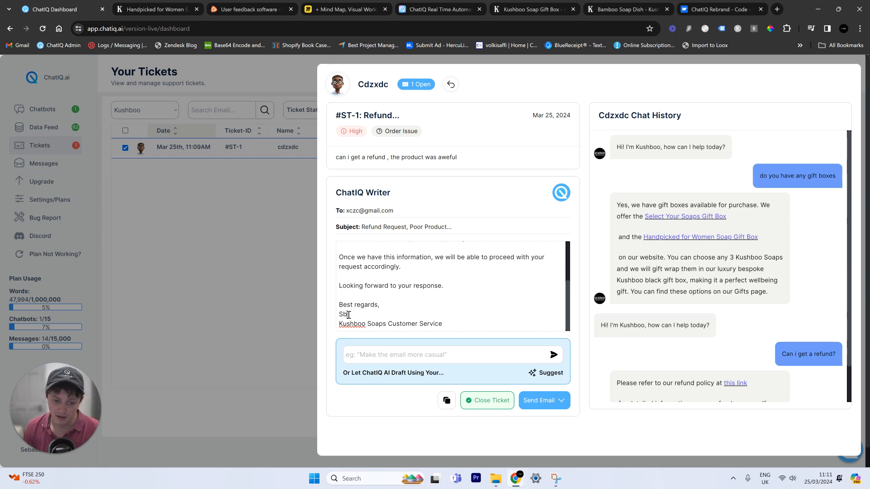
key(BackSpace)
key(BackSpace)
key(BackSpace)
key(BackSpace)
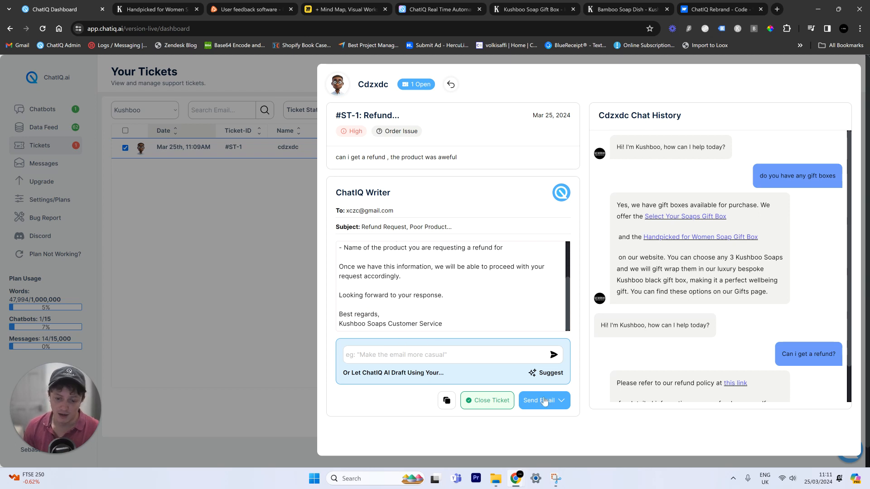
click(550, 406)
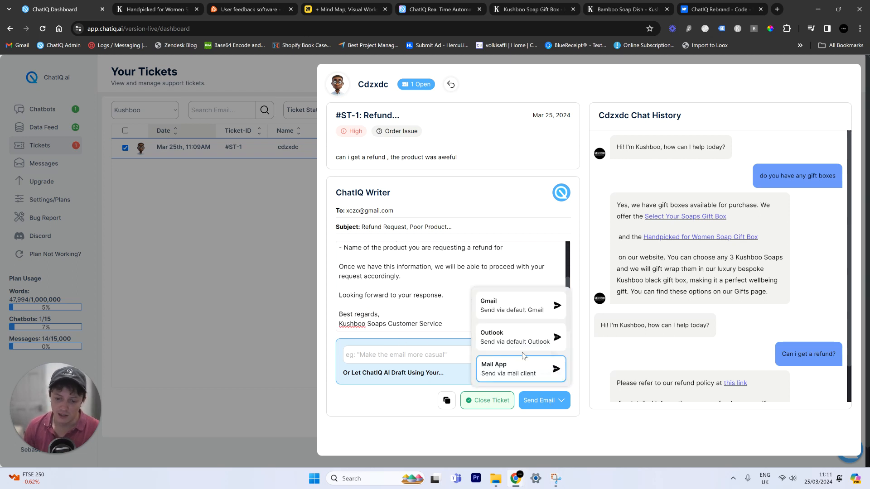
- Send via Gmail, review the prefilled 'Refund request, poor product quality' draft, then return to ChatIQ
click(511, 310)
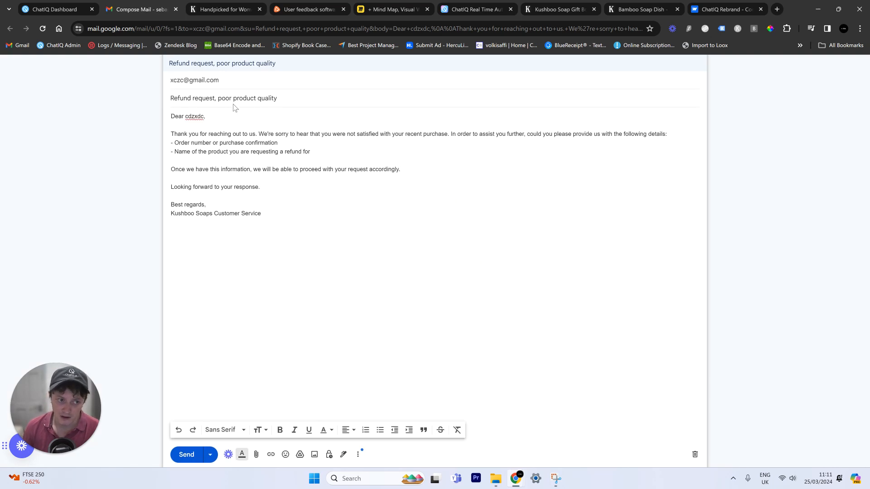
drag(265, 214, 116, 122)
click(289, 191)
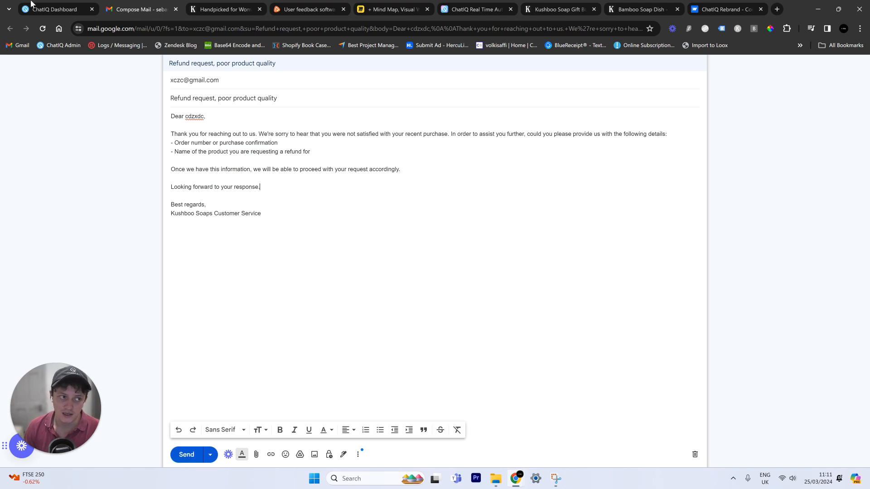
click(51, 6)
- Close the ticket reply, clear the selection, and view ChatIQ pricing: Starter $30, Professional $95, Enterprise $399
click(489, 401)
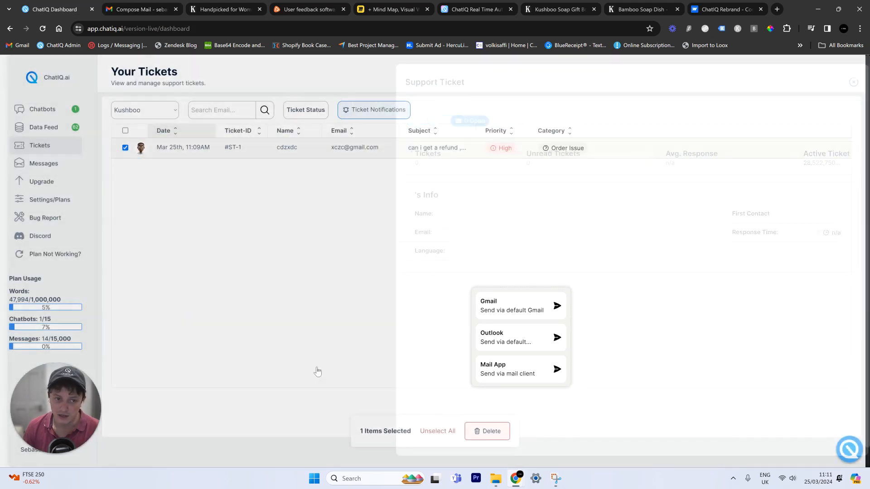
click(438, 431)
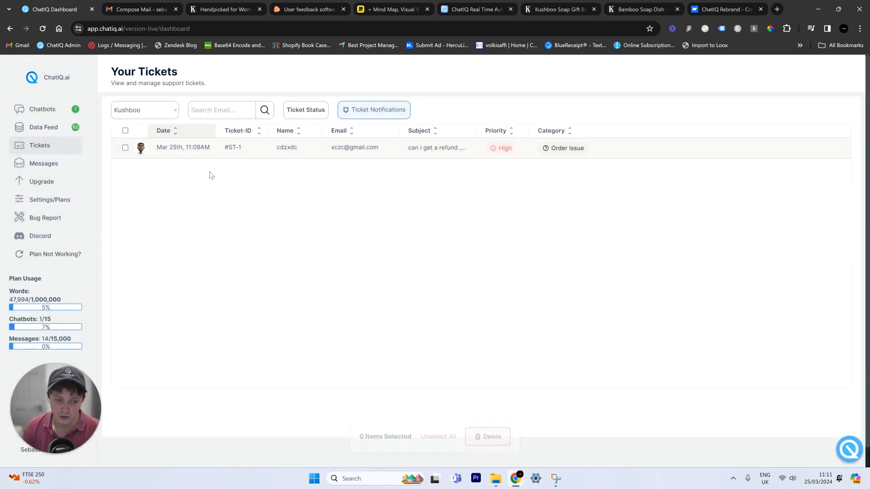
click(484, 5)
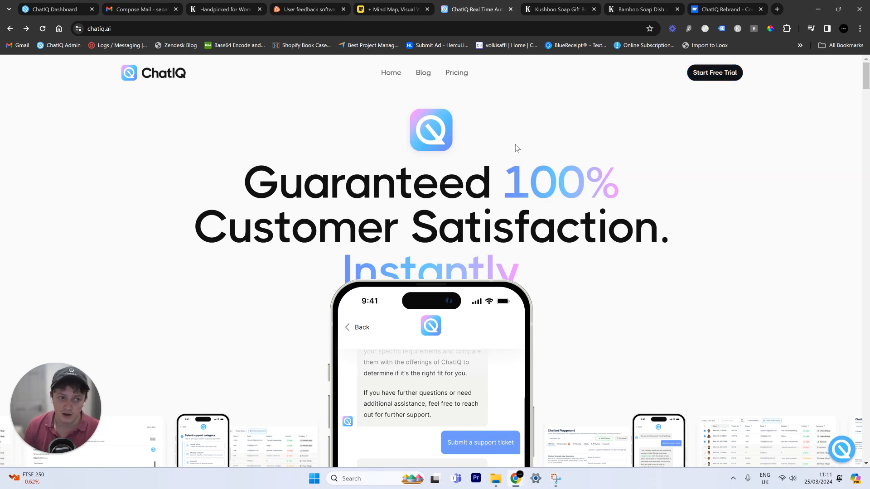
click(457, 74)
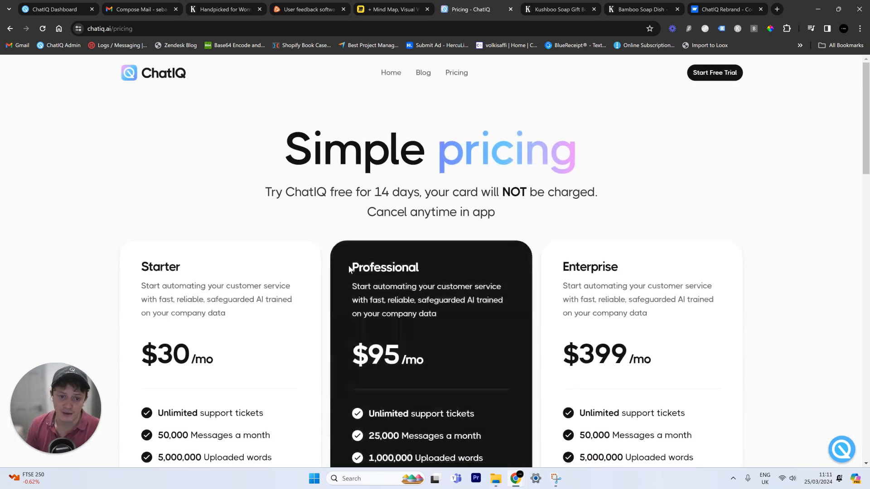
scroll(348, 265, down, 5)
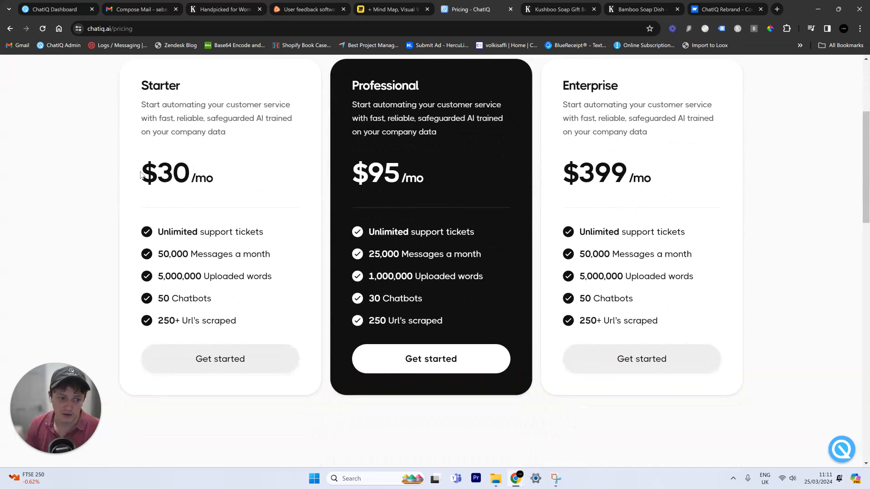
drag(140, 175, 189, 176)
drag(183, 276, 185, 276)
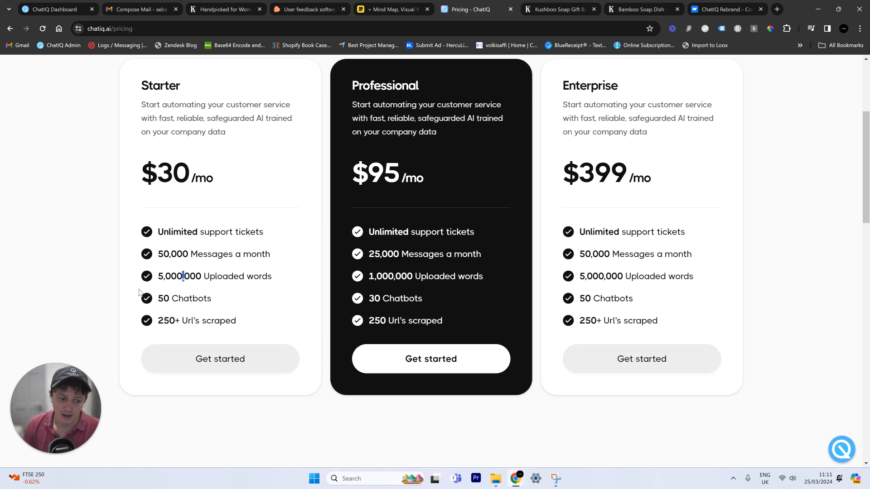